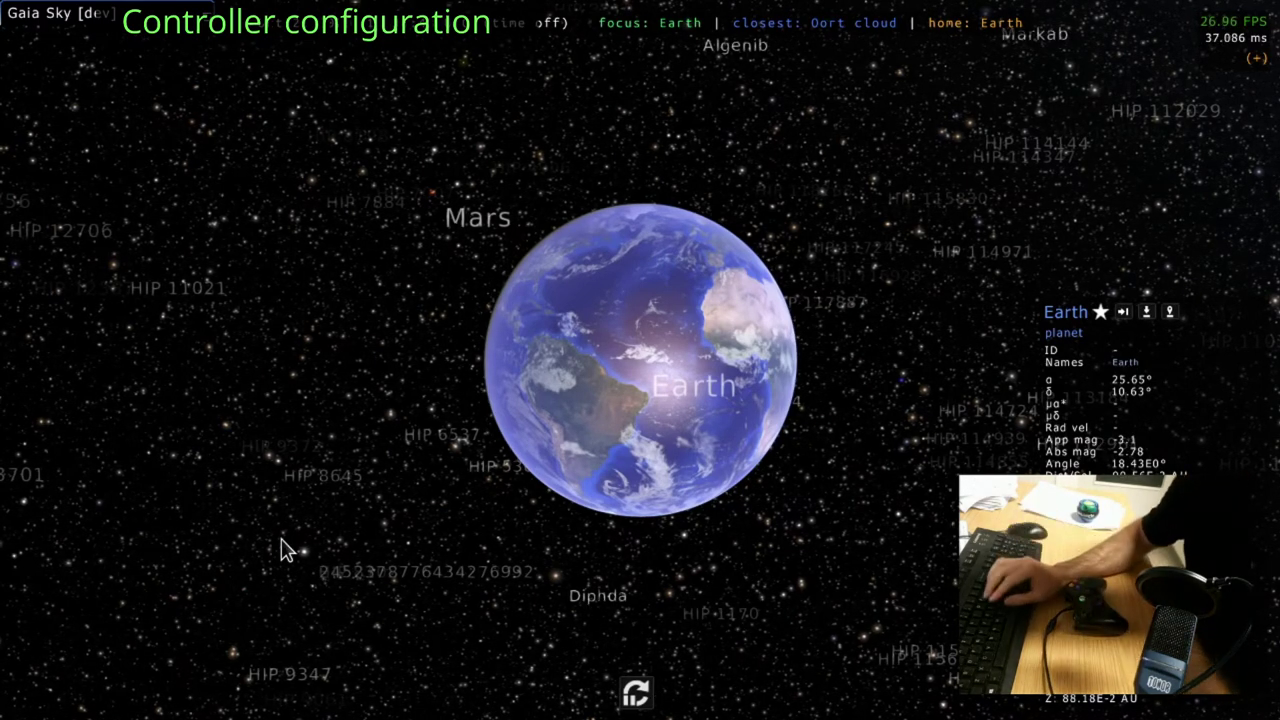
pyautogui.press('p')
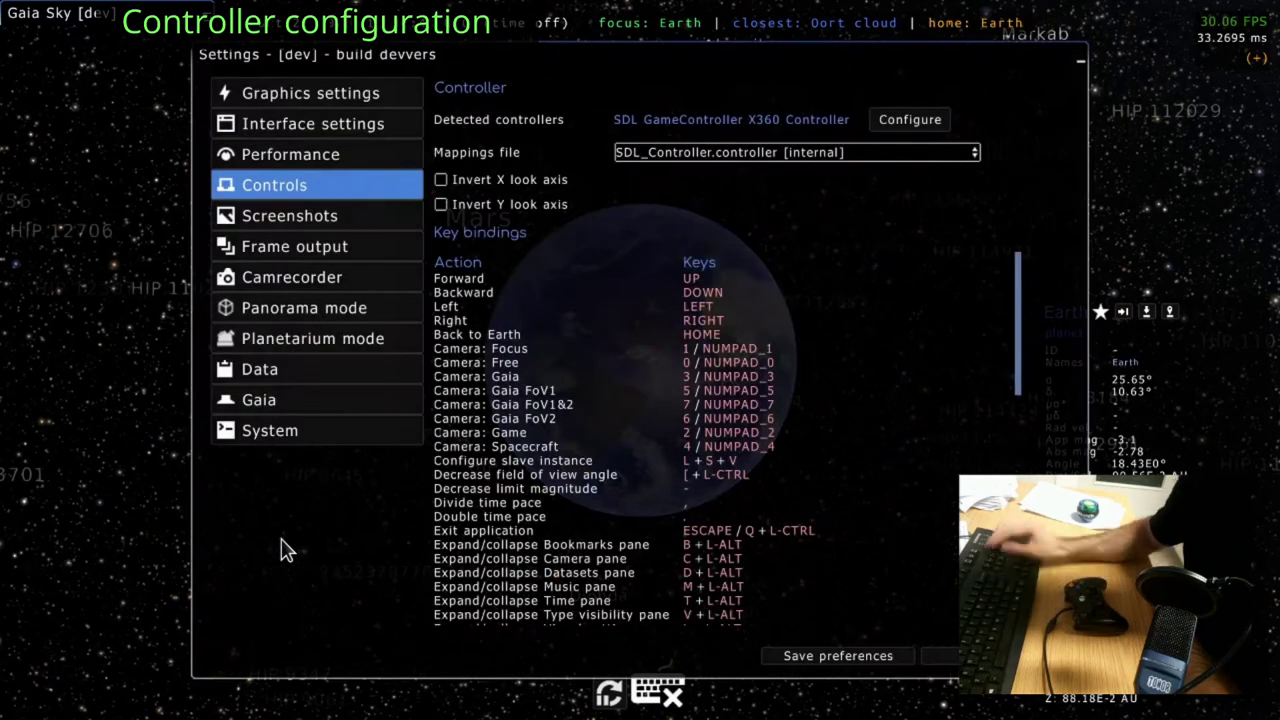
pyautogui.click(308, 124)
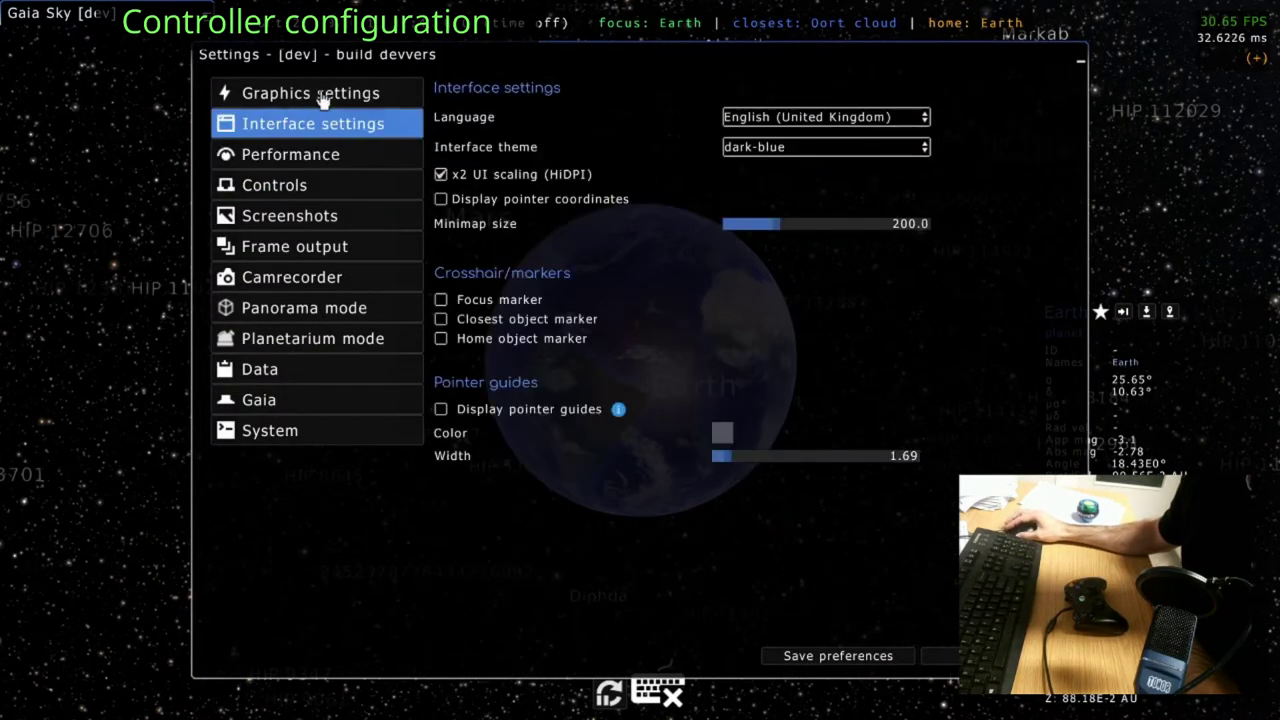
pyautogui.click(322, 95)
pyautogui.click(308, 188)
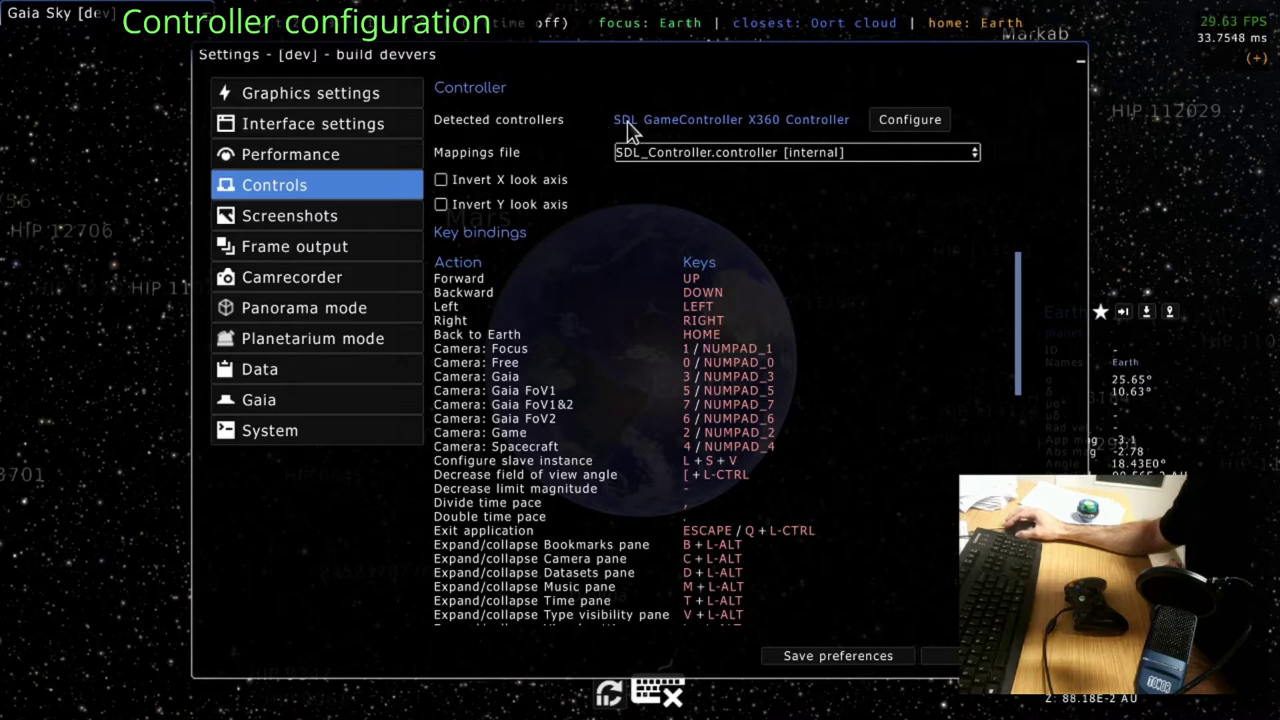
pyautogui.click(745, 160)
pyautogui.click(743, 155)
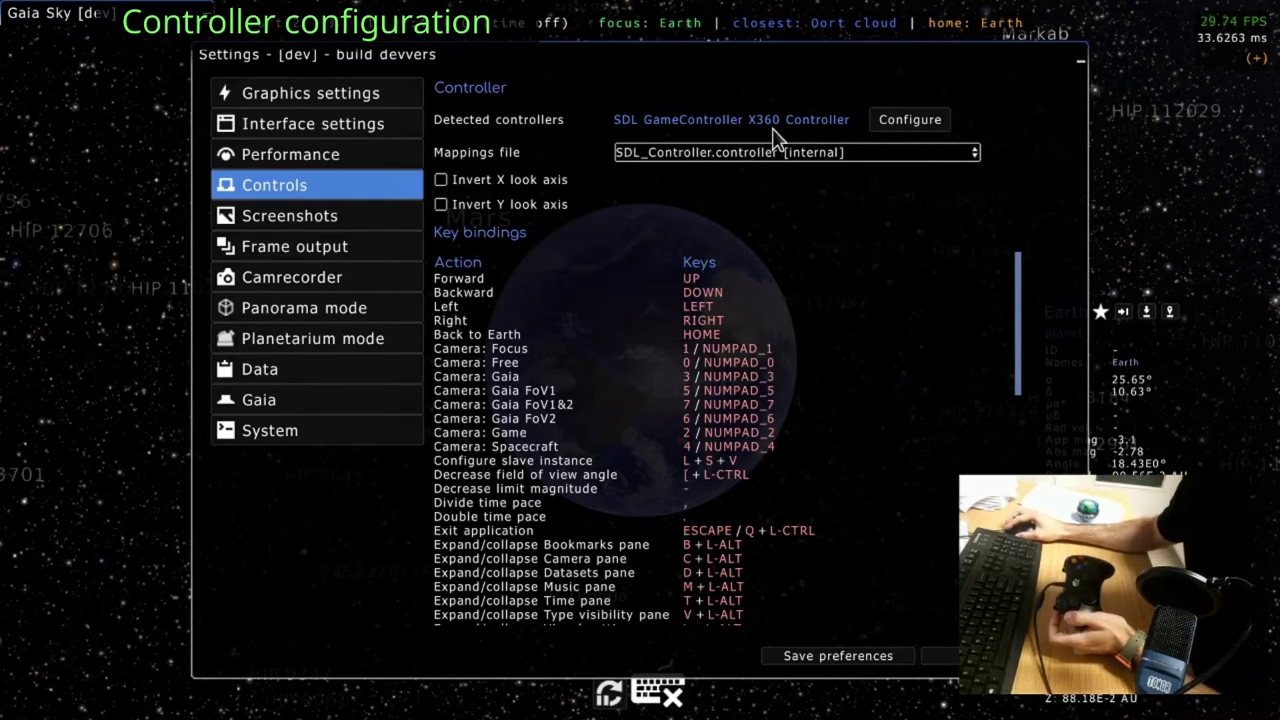
# - Open the controller configuration for the detected SDL GameController X360 Controller
pyautogui.click(911, 121)
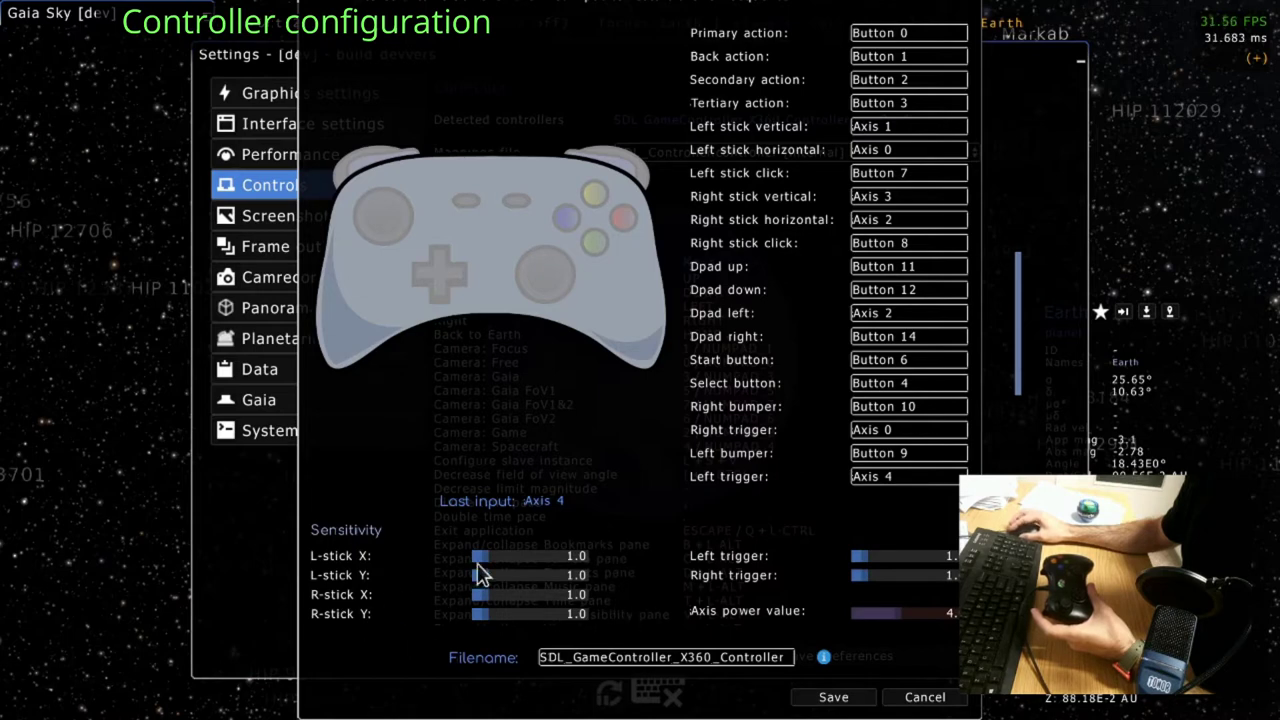
# - Set L-stick X sensitivity to 0.9 and save the mappings as SDL_newMappings
pyautogui.moveTo(486, 562)
pyautogui.mouseDown()
pyautogui.moveTo(514, 564)
pyautogui.moveTo(485, 565)
pyautogui.mouseUp()
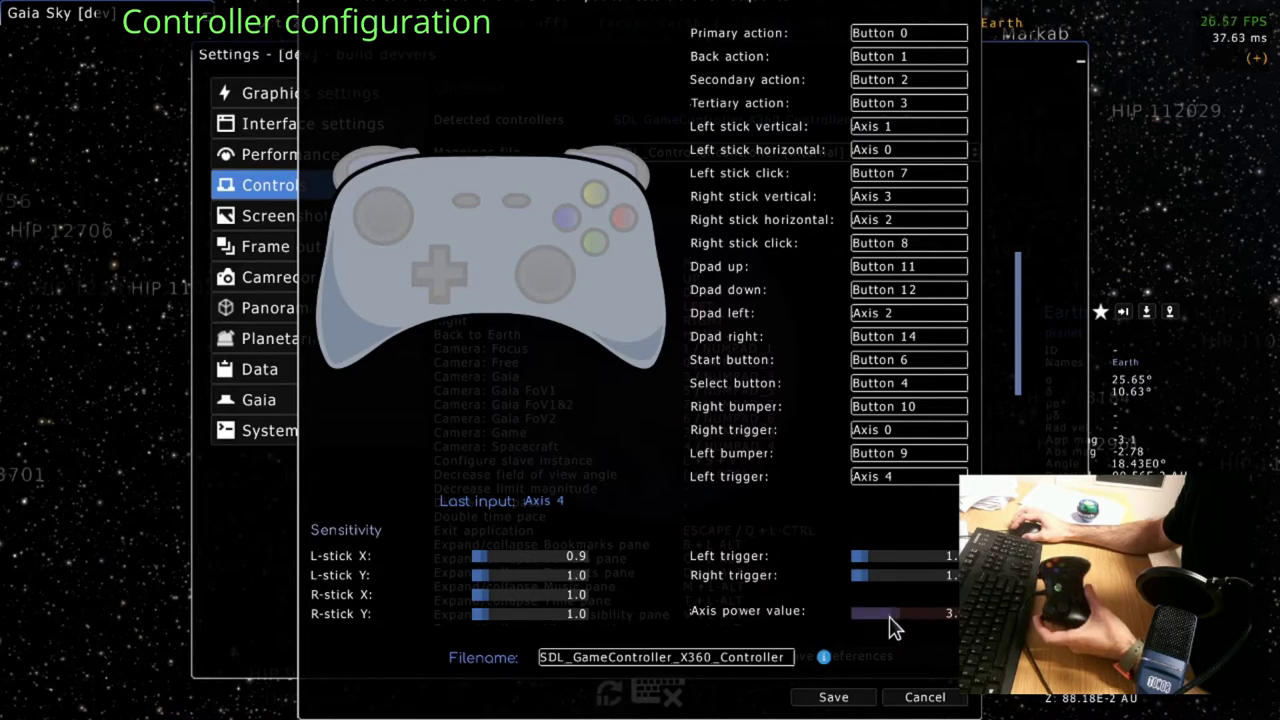
pyautogui.moveTo(785, 660); pyautogui.dragTo(573, 666)
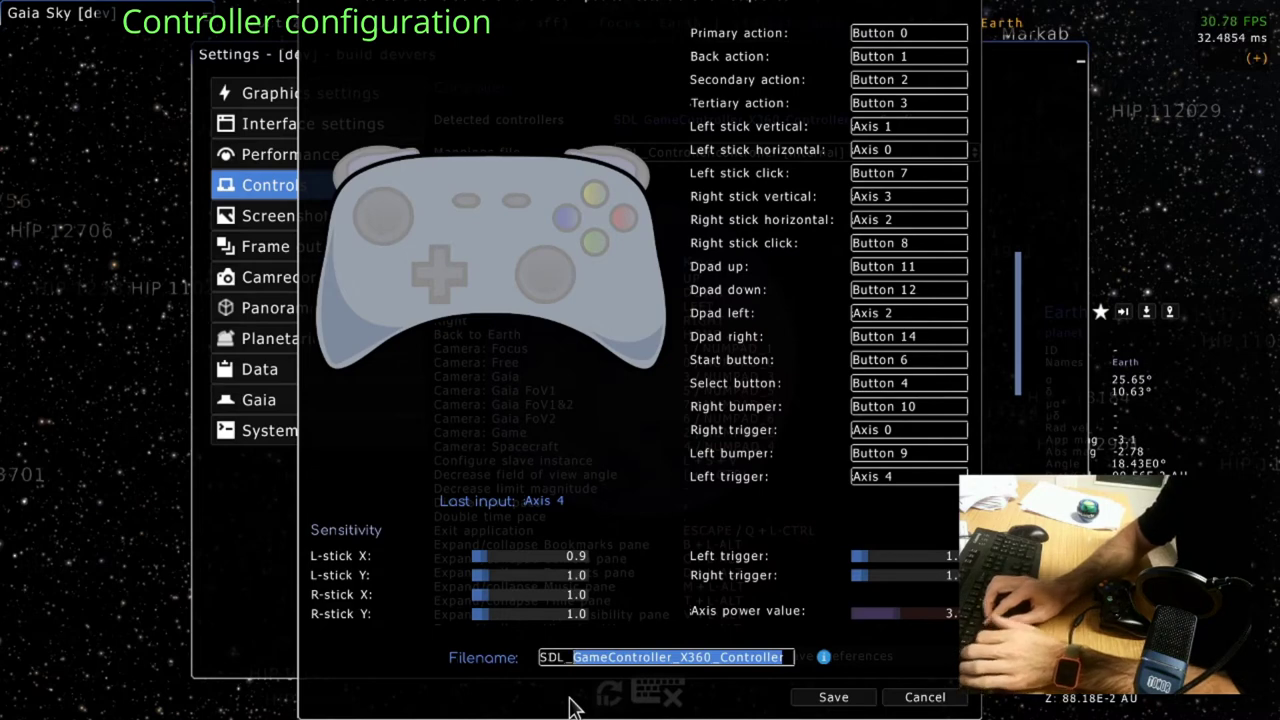
pyautogui.write('newMa')
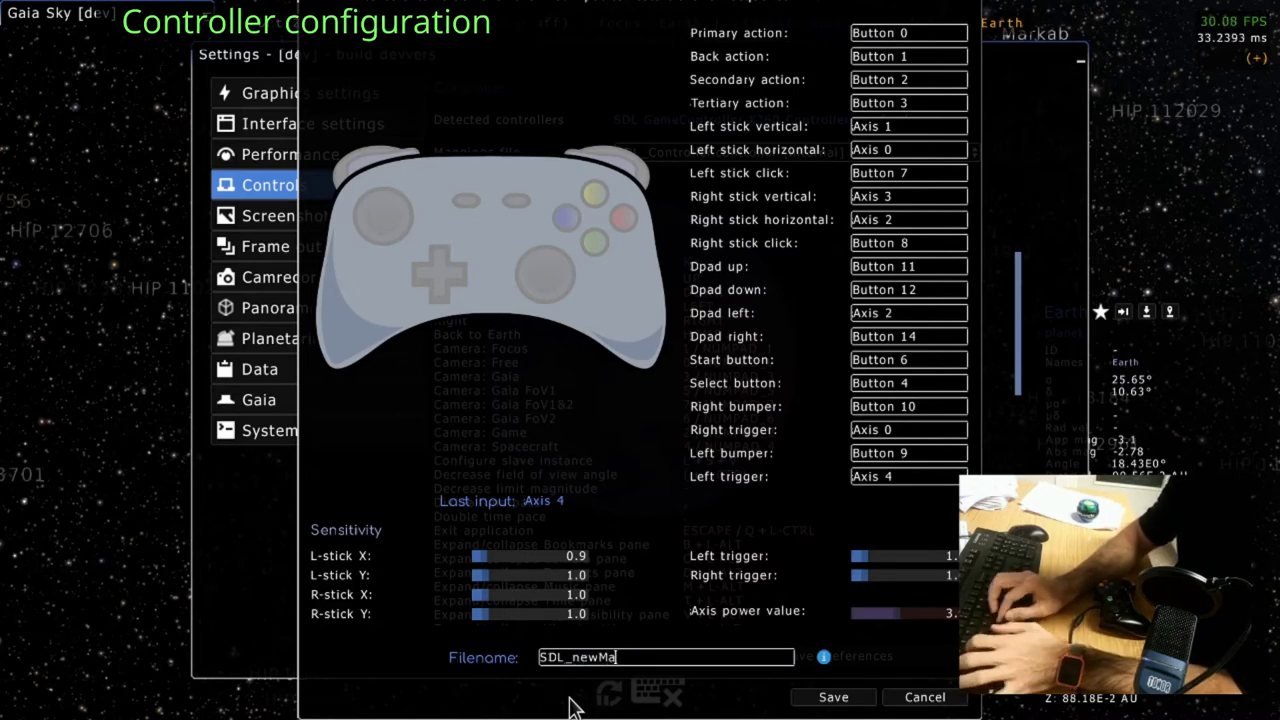
pyautogui.write('ppings')
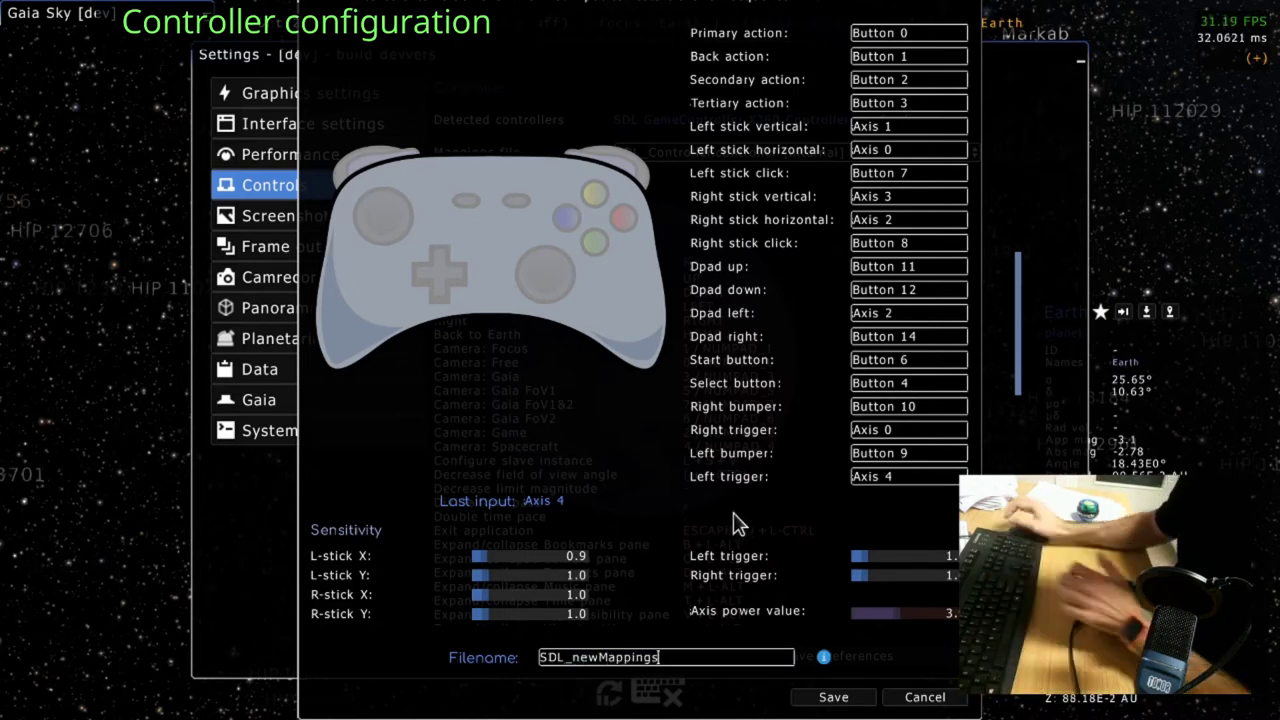
pyautogui.click(833, 697)
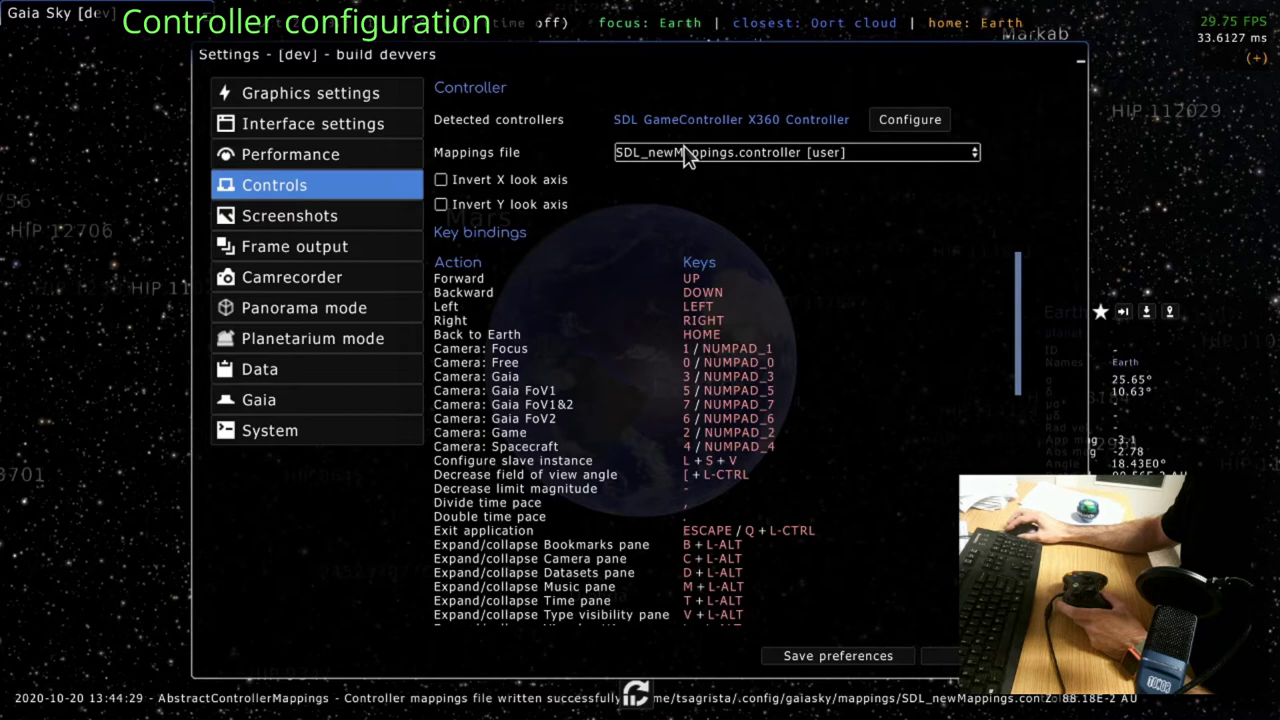
# - Switch the mappings file back to SDL_Controller.controller [internal] and save preferences
pyautogui.click(806, 160)
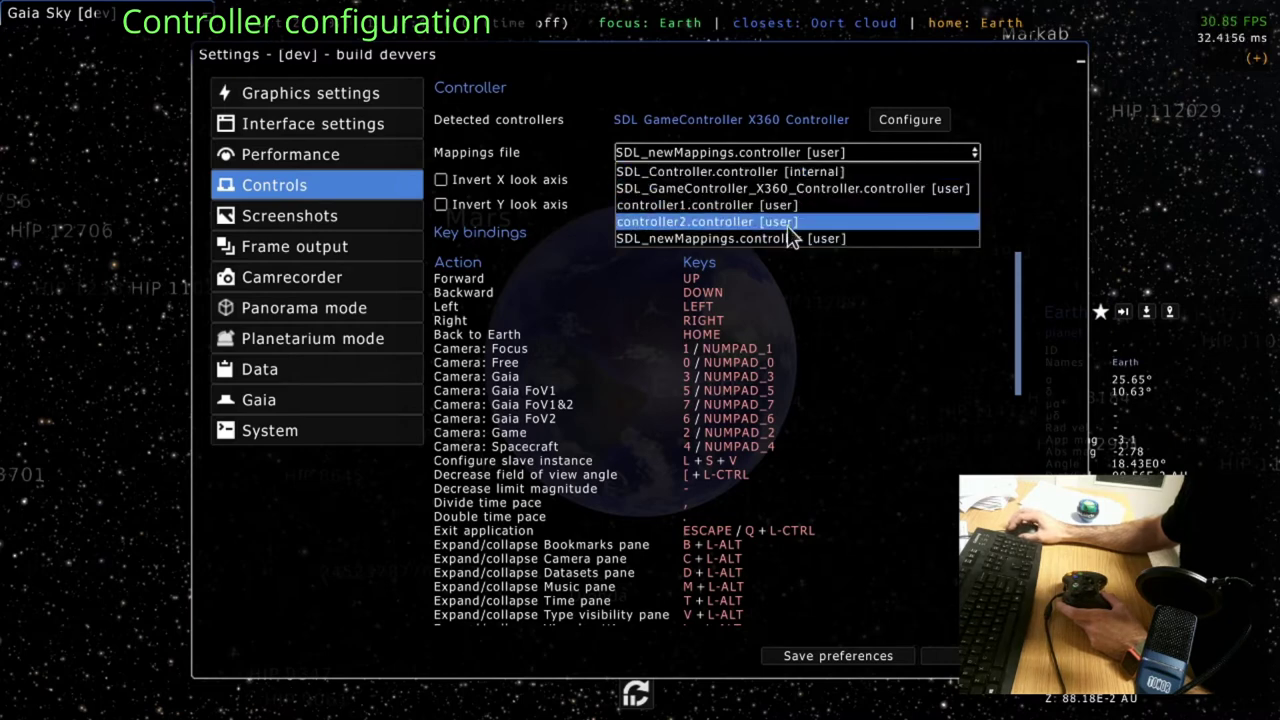
pyautogui.click(801, 171)
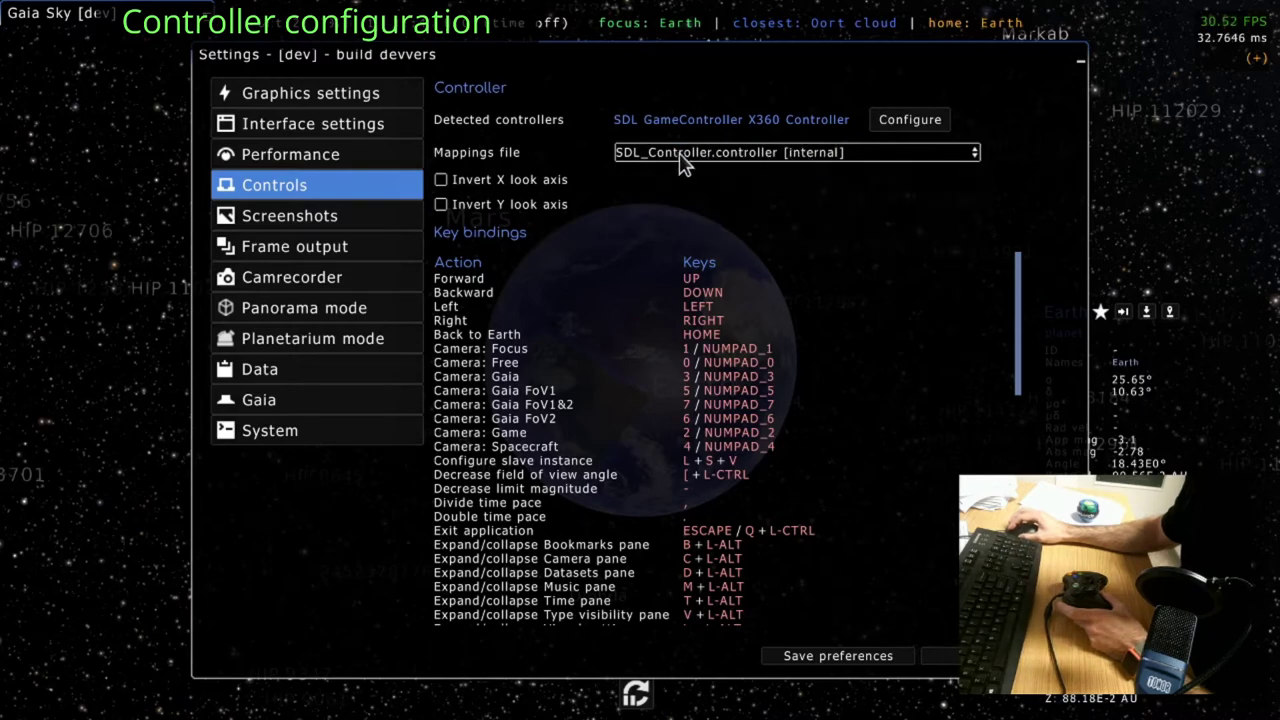
pyautogui.click(836, 658)
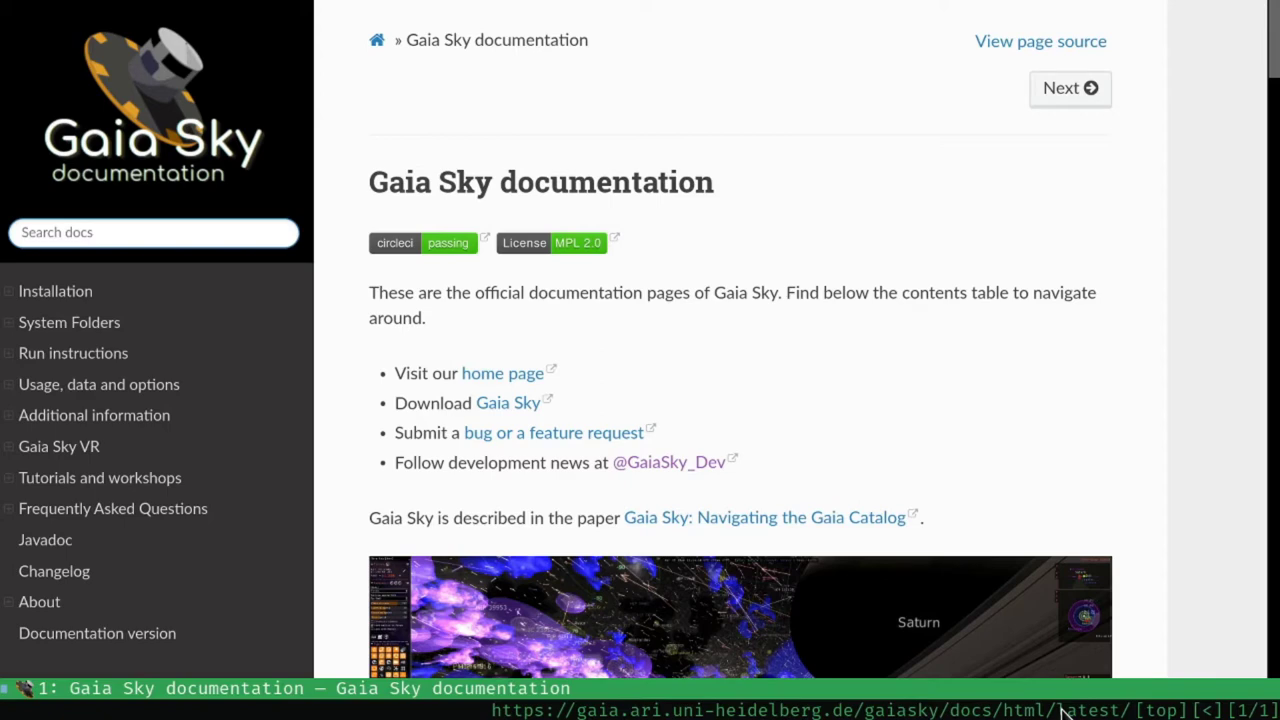
# - Go from the docs/html version index to the latest Gaia Sky documentation
pyautogui.press('g')
pyautogui.press('o')
pyautogui.press('BackSpace')
pyautogui.press('BackSpace')
pyautogui.press('BackSpace')
pyautogui.press('BackSpace')
pyautogui.press('BackSpace')
pyautogui.press('BackSpace')
pyautogui.press('BackSpace')
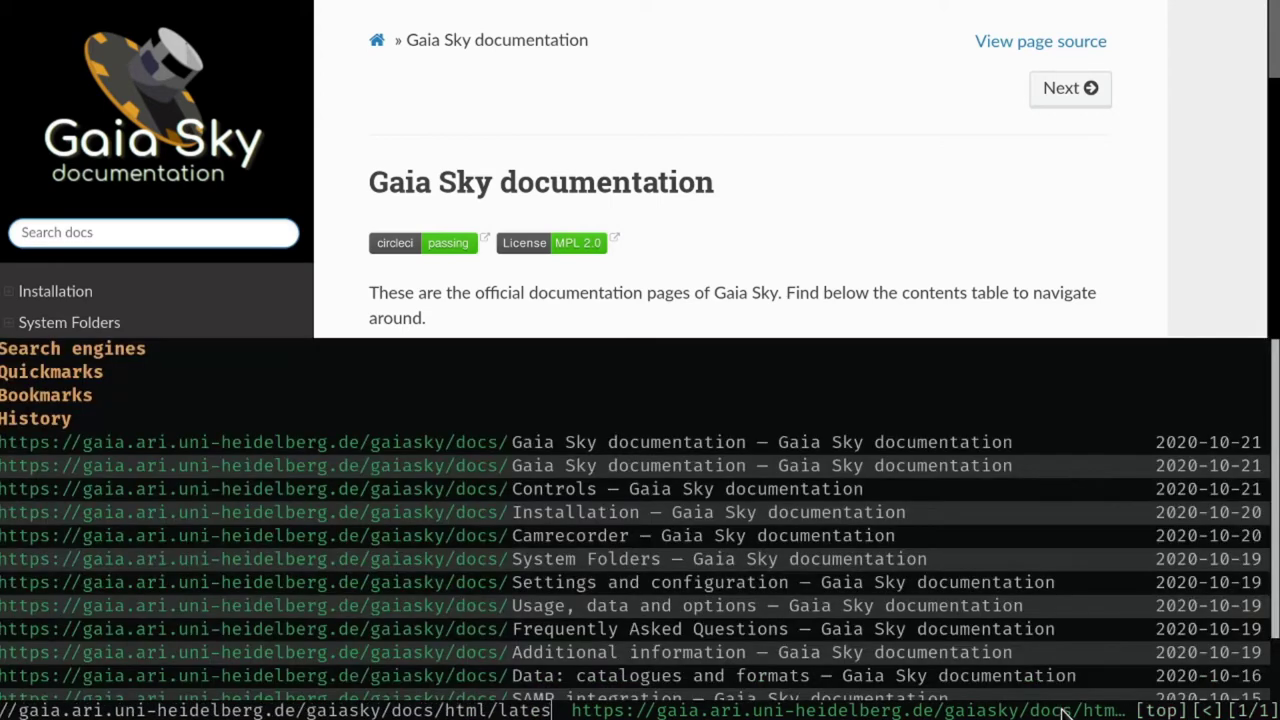
pyautogui.press('Return')
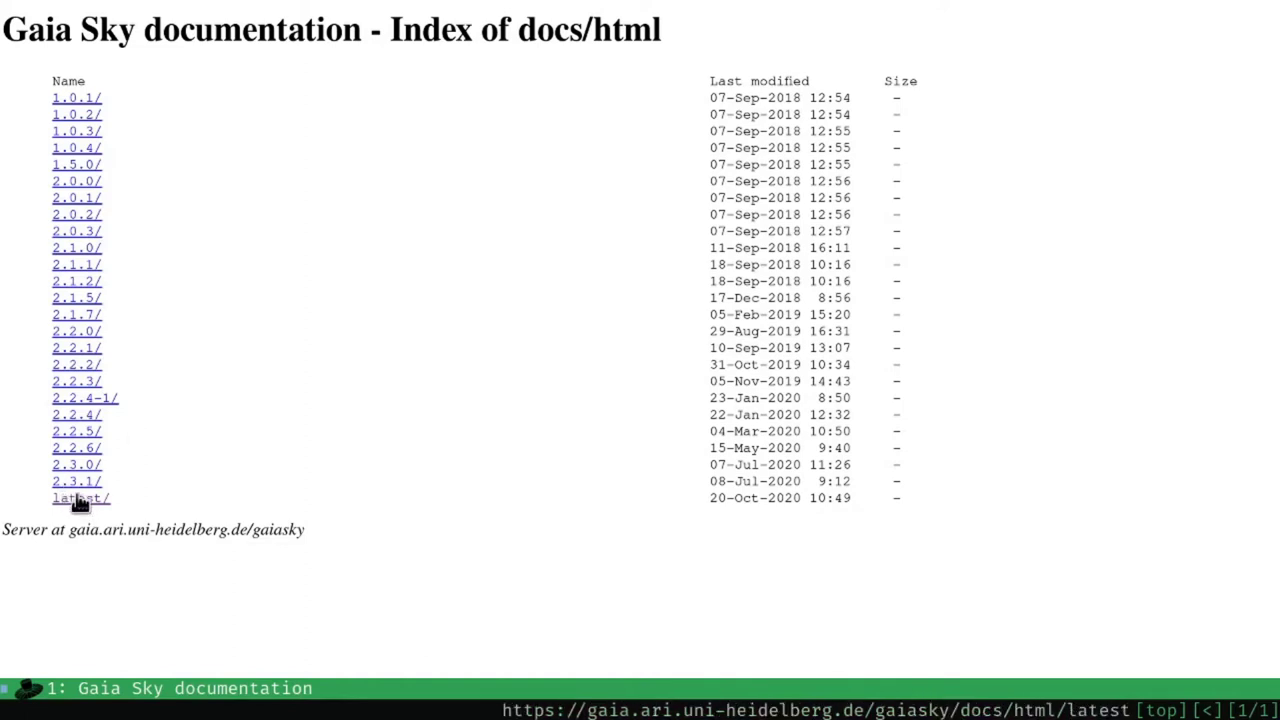
pyautogui.click(85, 498)
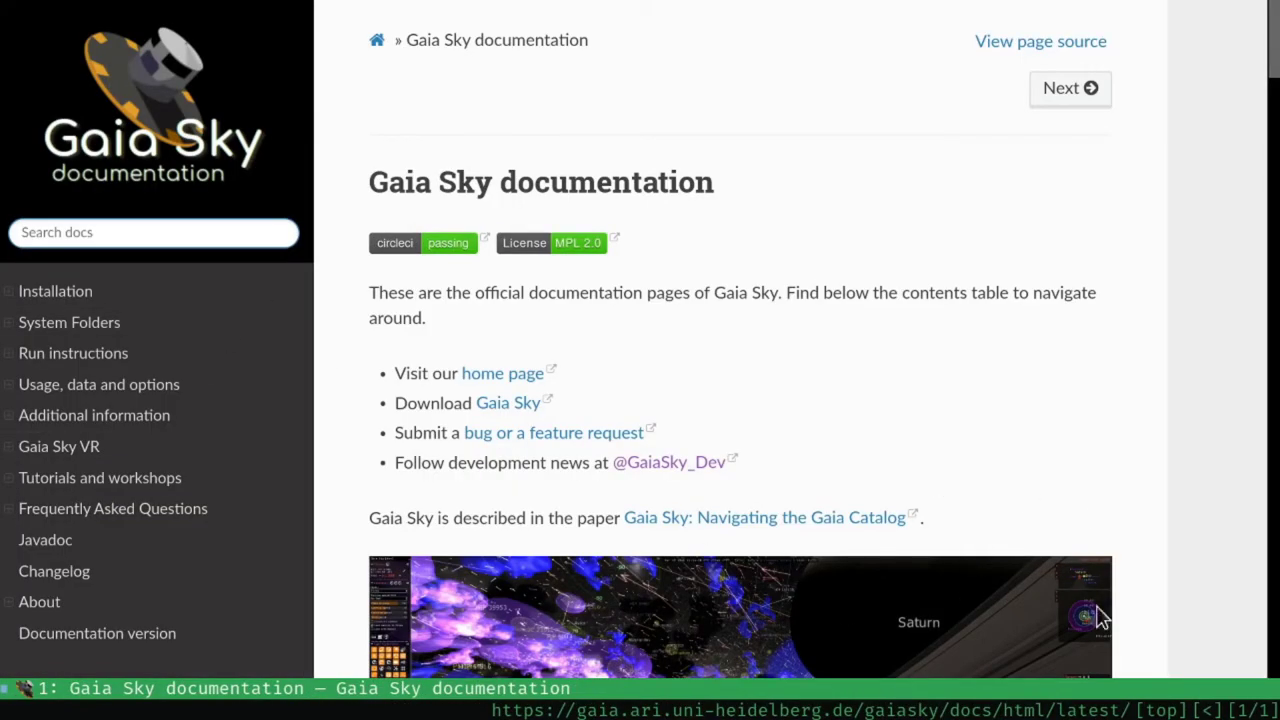
# - Expand Usage, data and options and then its Controls section in the sidebar
pyautogui.click(12, 392)
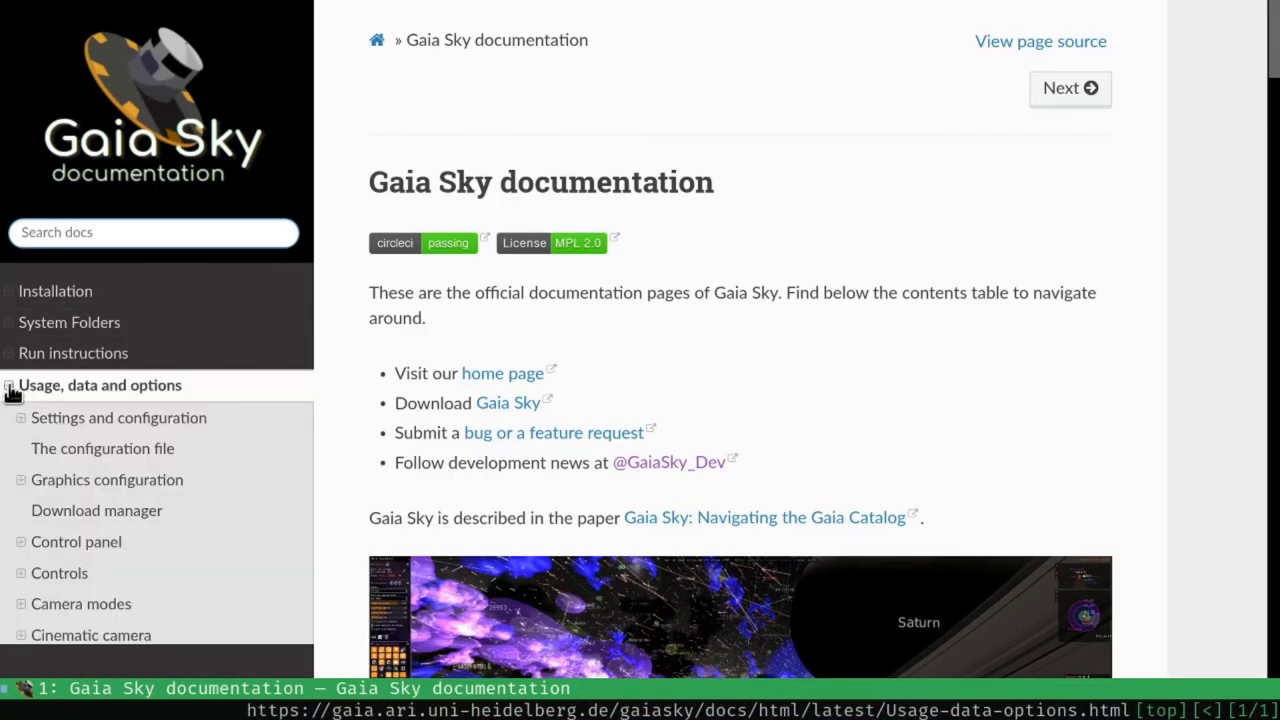
pyautogui.click(22, 546)
pyautogui.scroll(-2, 100, 540)
pyautogui.scroll(-1, 100, 500)
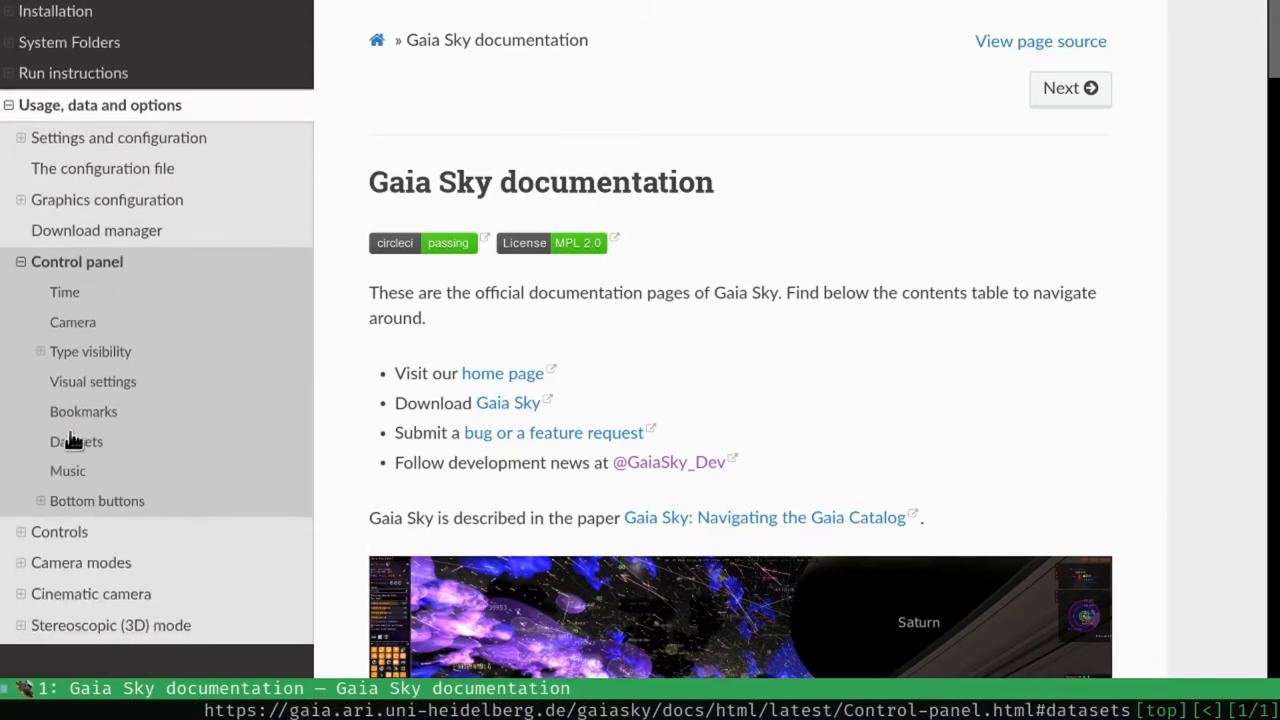
pyautogui.click(22, 262)
pyautogui.click(21, 294)
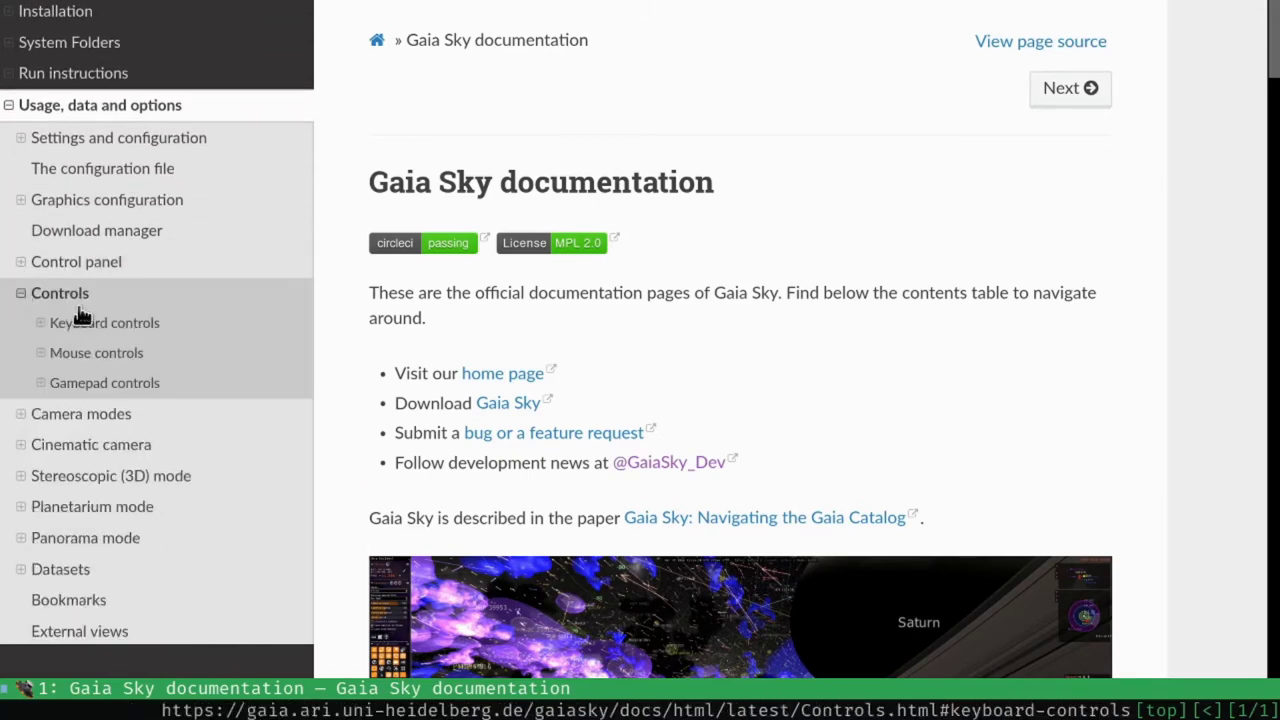
# - Open the Gamepad controls page and scroll to the Controller actions diagram
pyautogui.click(70, 390)
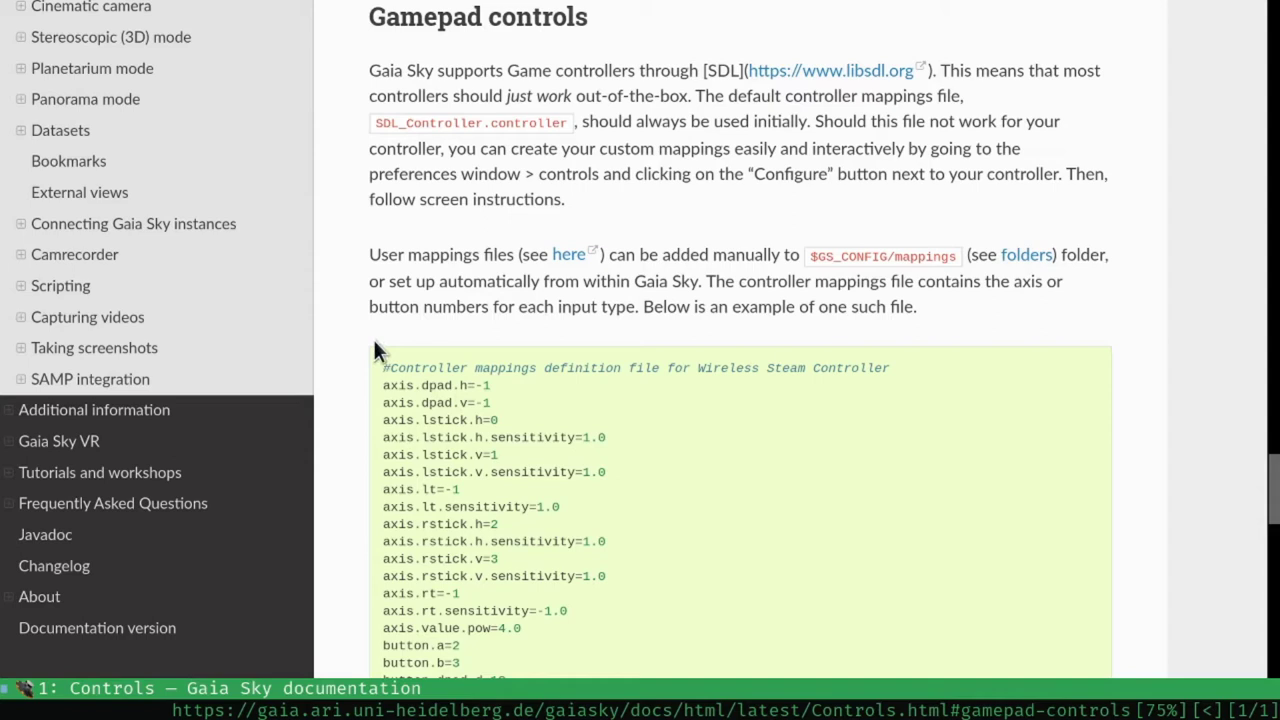
pyautogui.scroll(-3, 1041, 149)
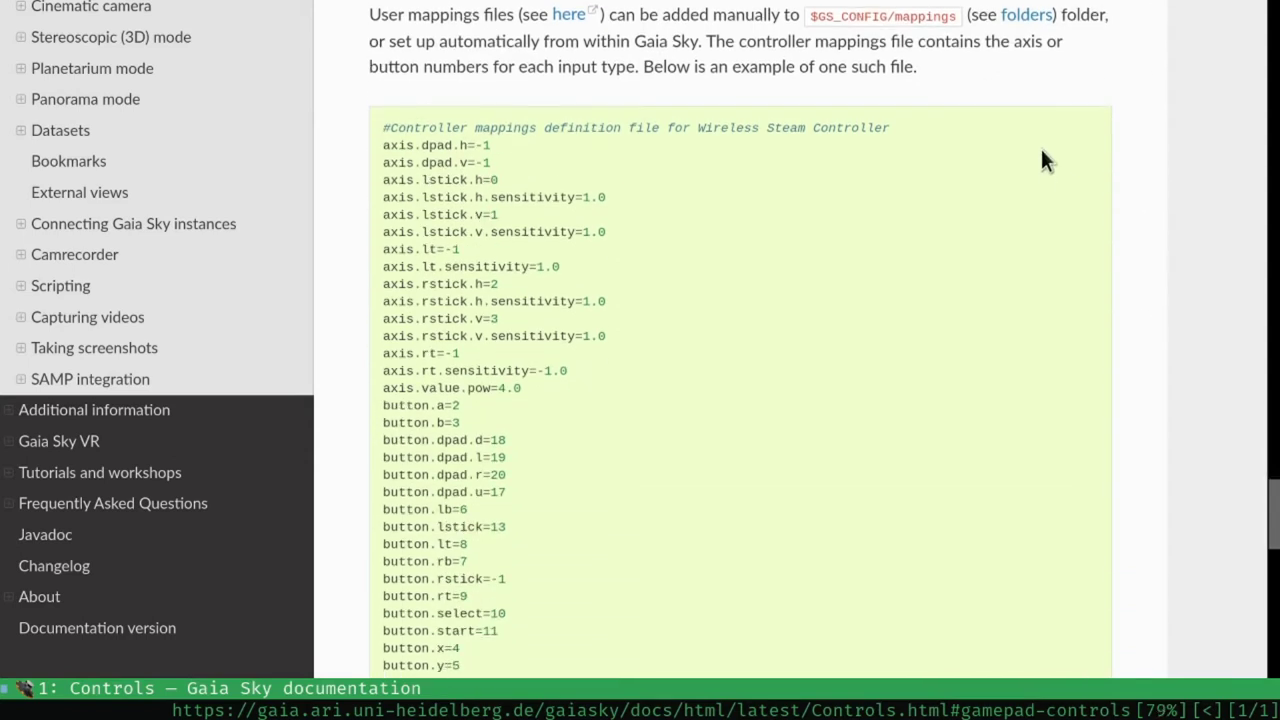
pyautogui.scroll(-3, 1145, 100)
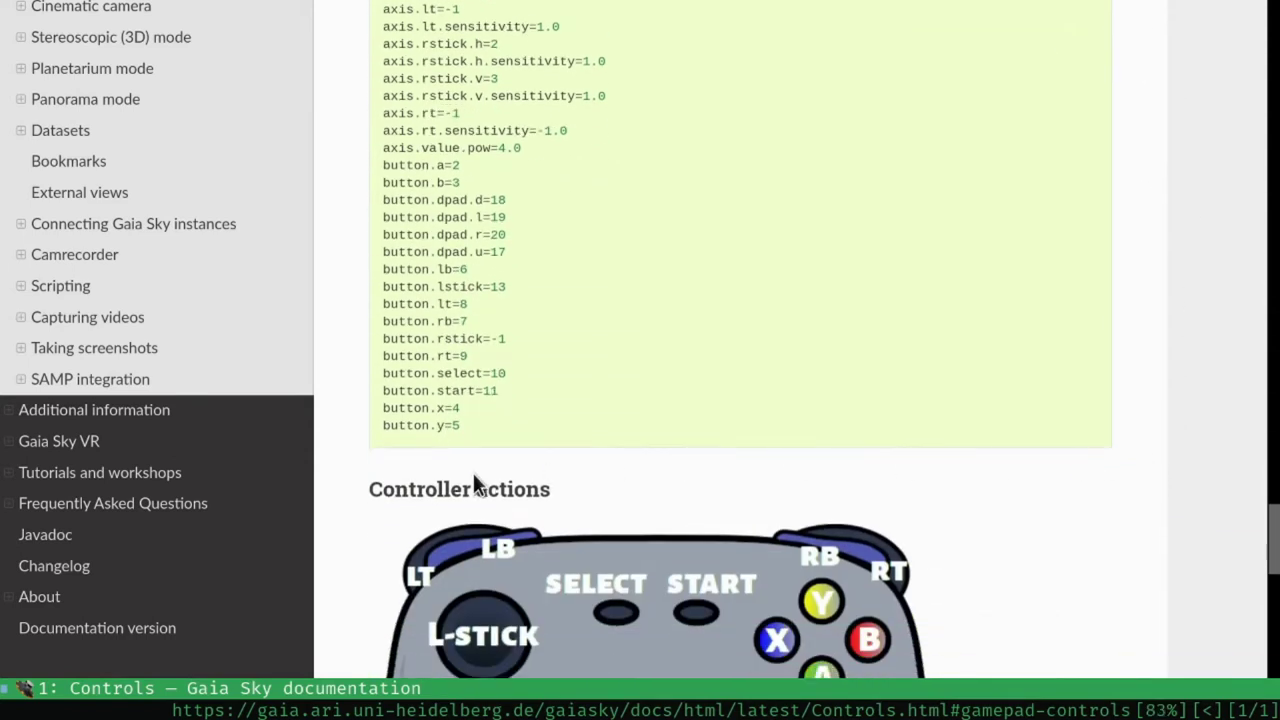
pyautogui.scroll(5, 353, 427)
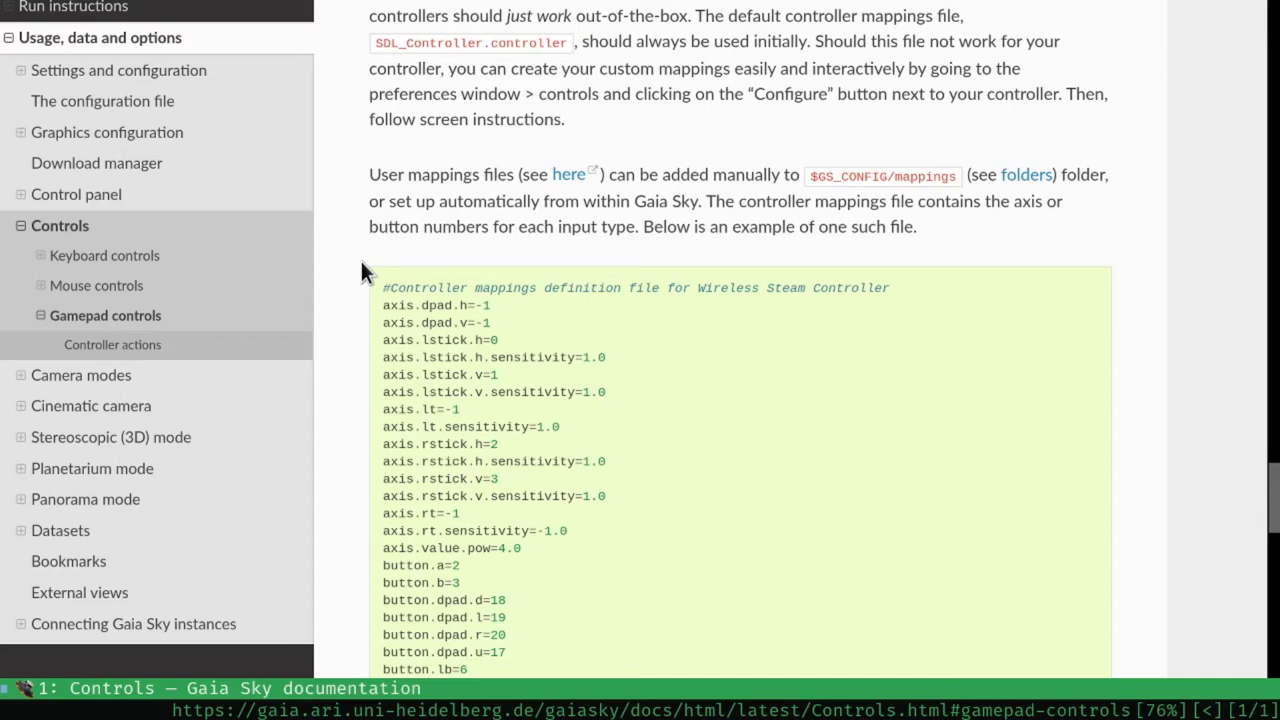
pyautogui.scroll(-9, 449, 264)
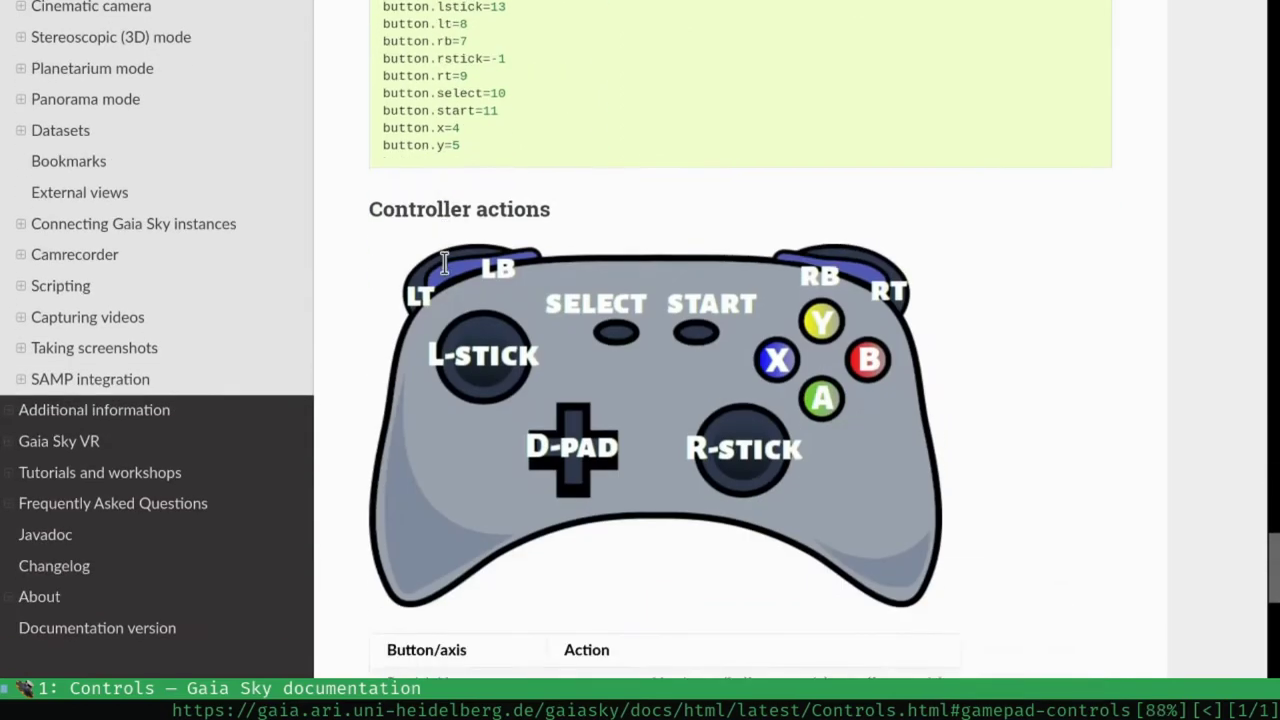
pyautogui.scroll(-2, 455, 270)
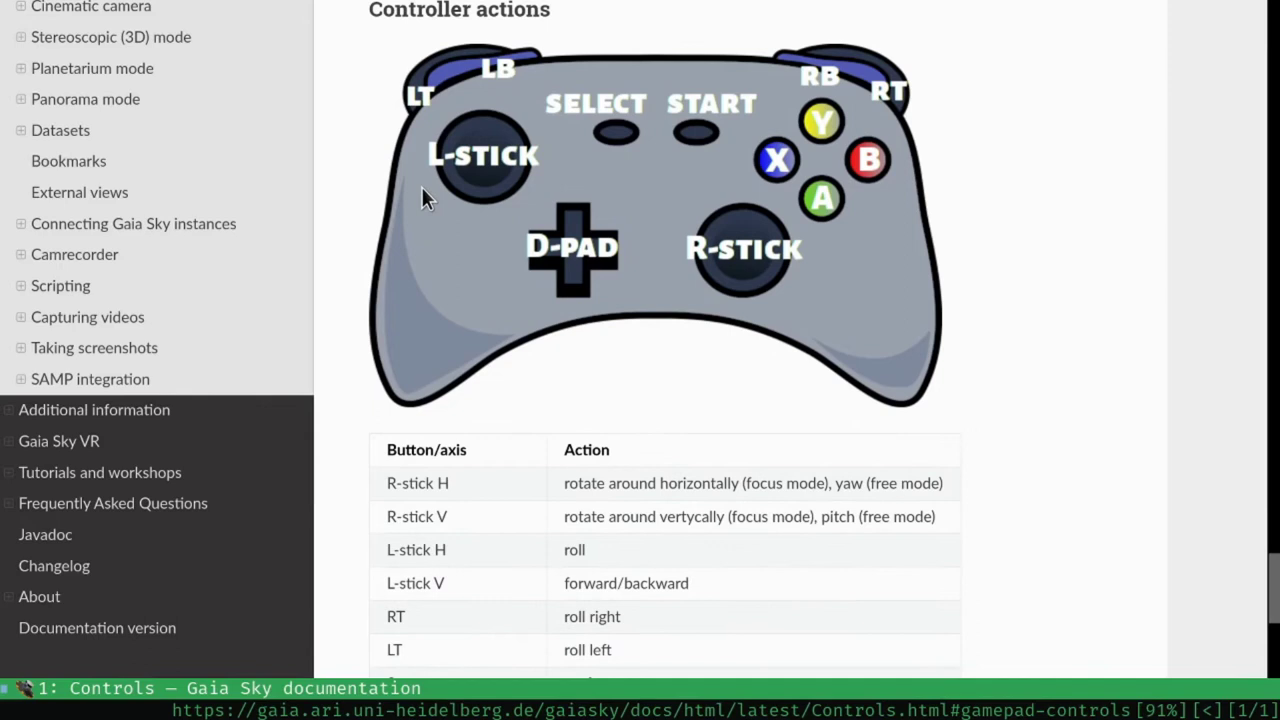
pyautogui.scroll(-3, 1014, 270)
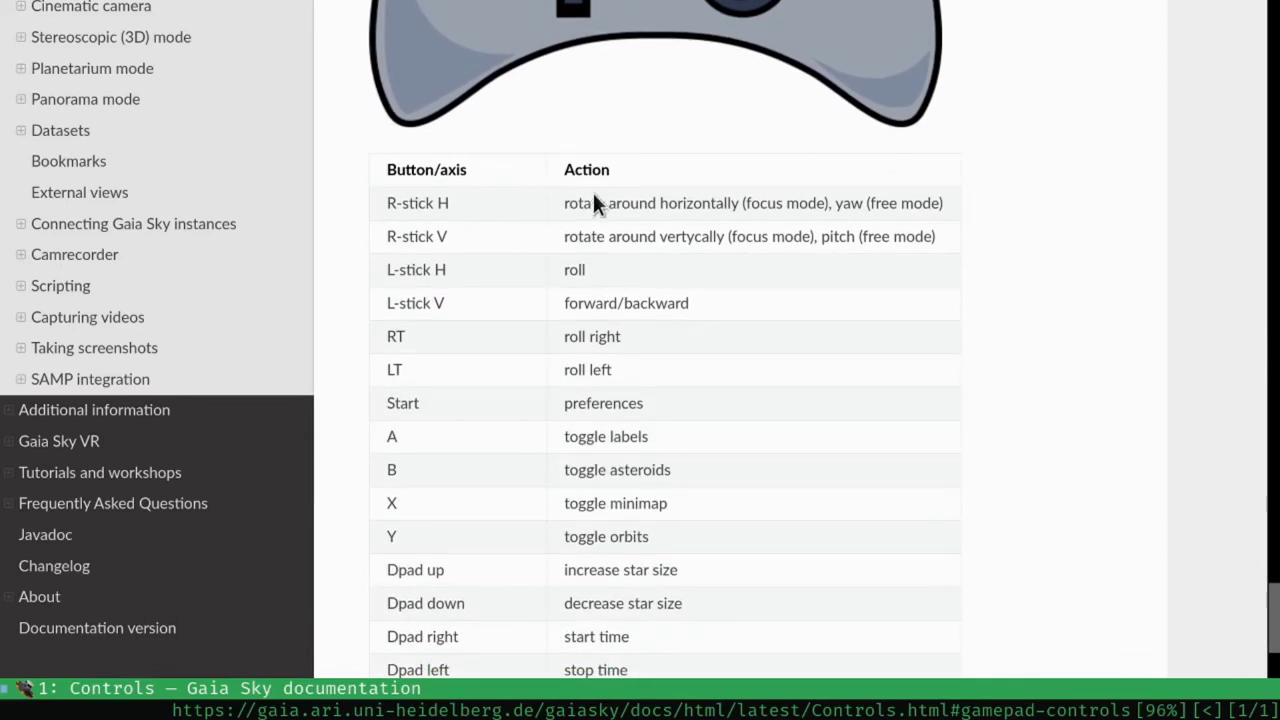
pyautogui.scroll(5, 1020, 290)
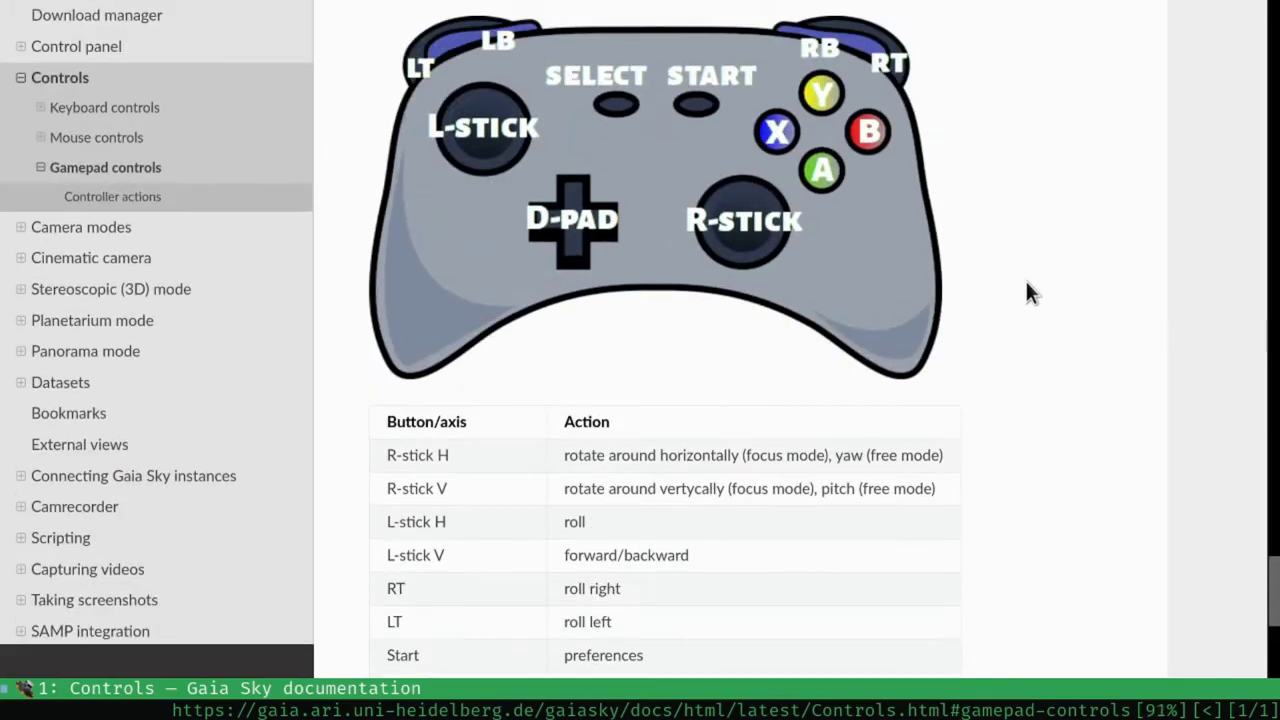
pyautogui.scroll(12, 1013, 306)
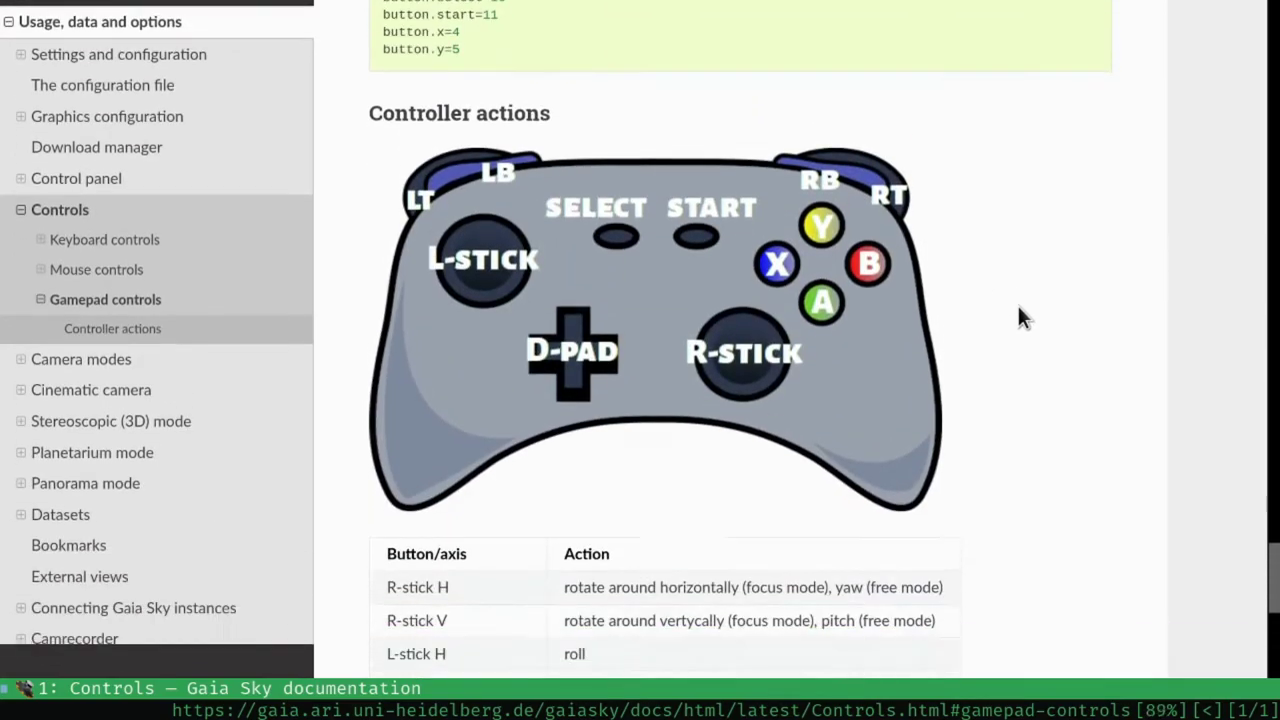
# - Scroll through the Gamepad controls section of the Controls page
pyautogui.scroll(7, 1038, 283)
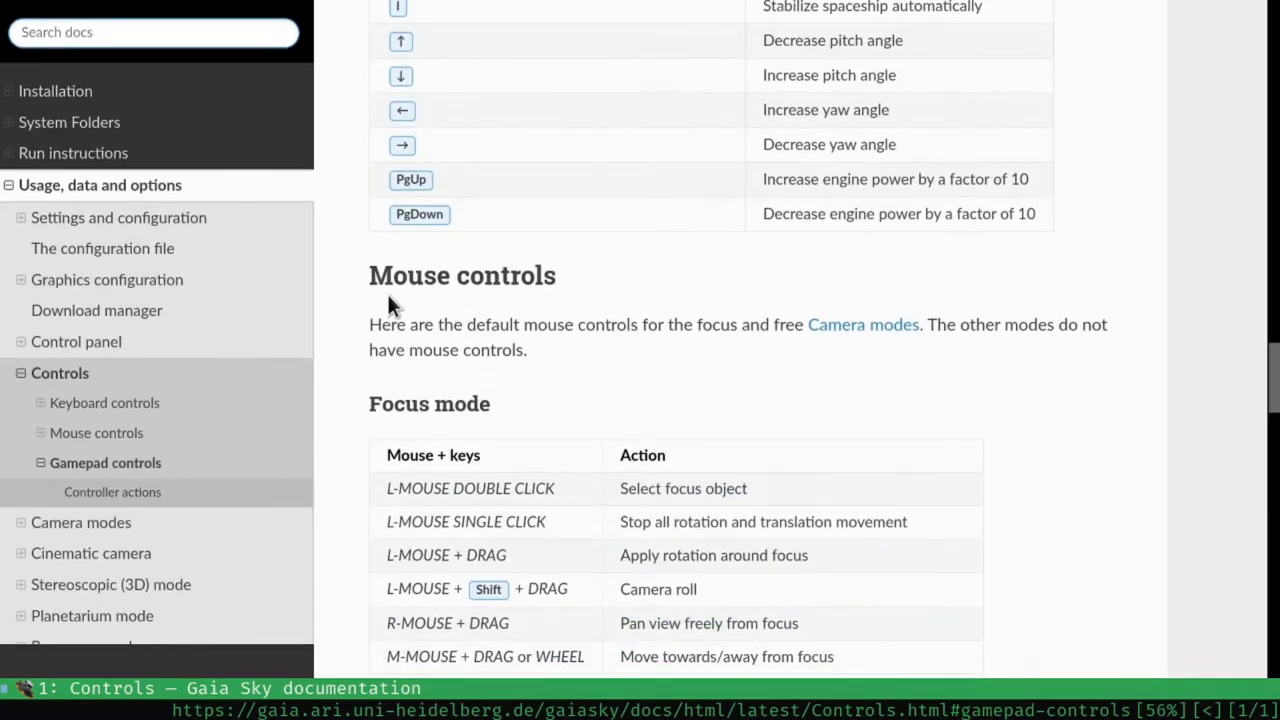
pyautogui.scroll(-3, 457, 318)
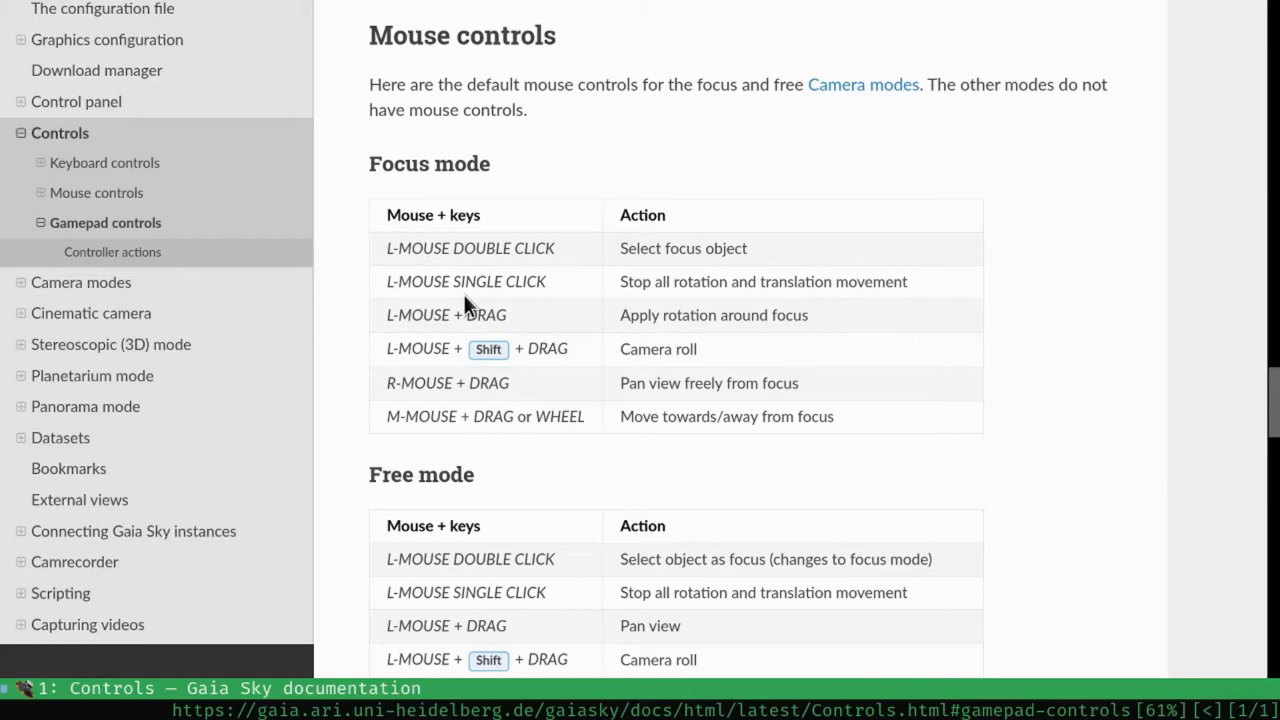
pyautogui.scroll(-3, 598, 410)
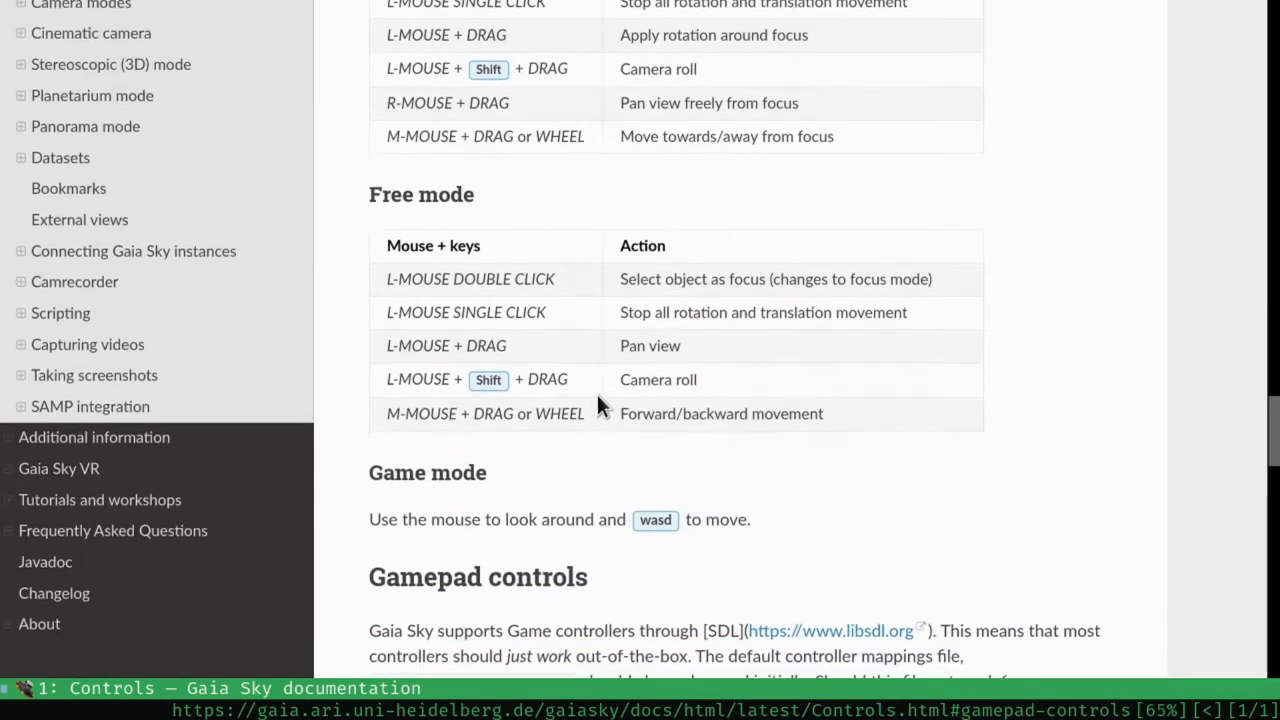
pyautogui.scroll(15, 597, 406)
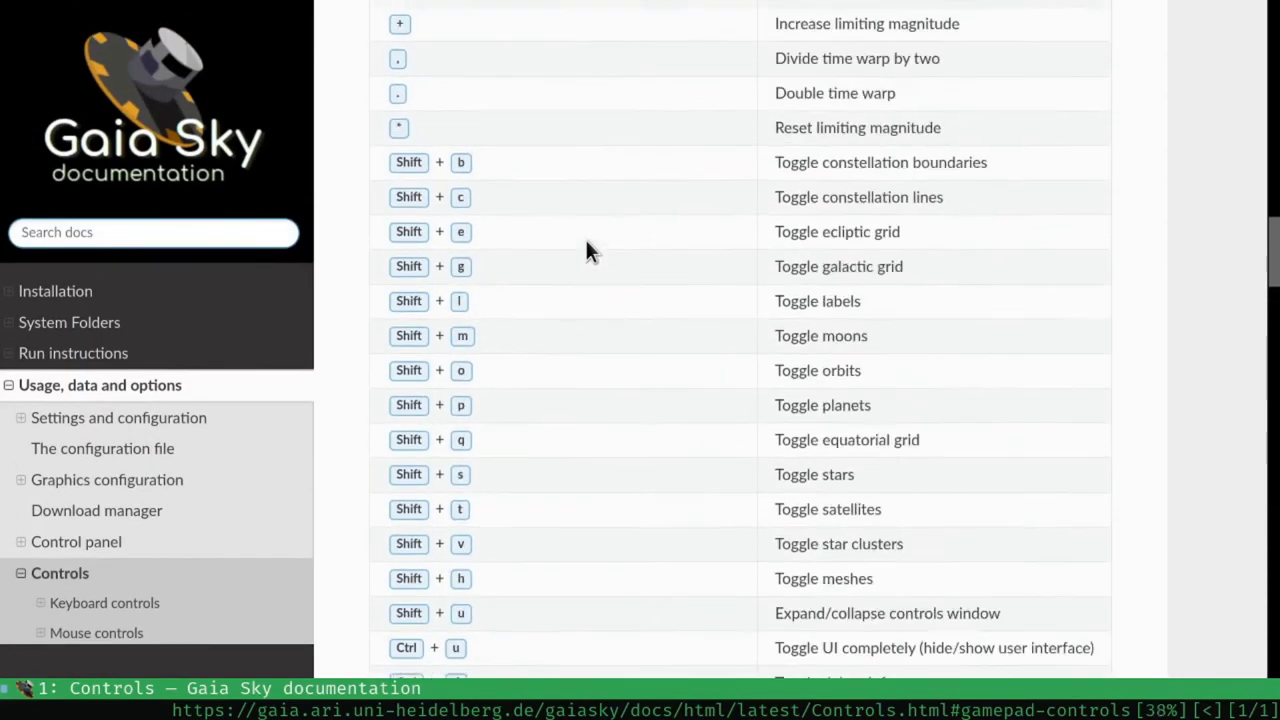
pyautogui.scroll(8, 587, 250)
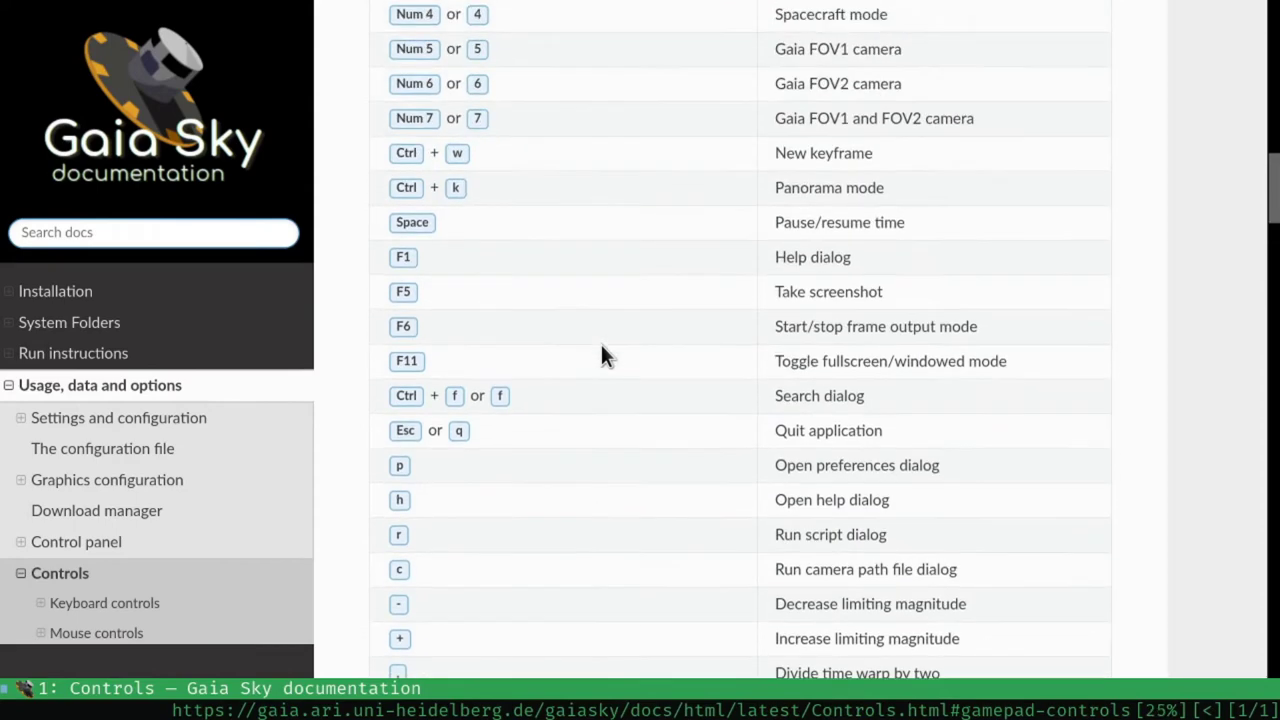
pyautogui.scroll(10, 601, 346)
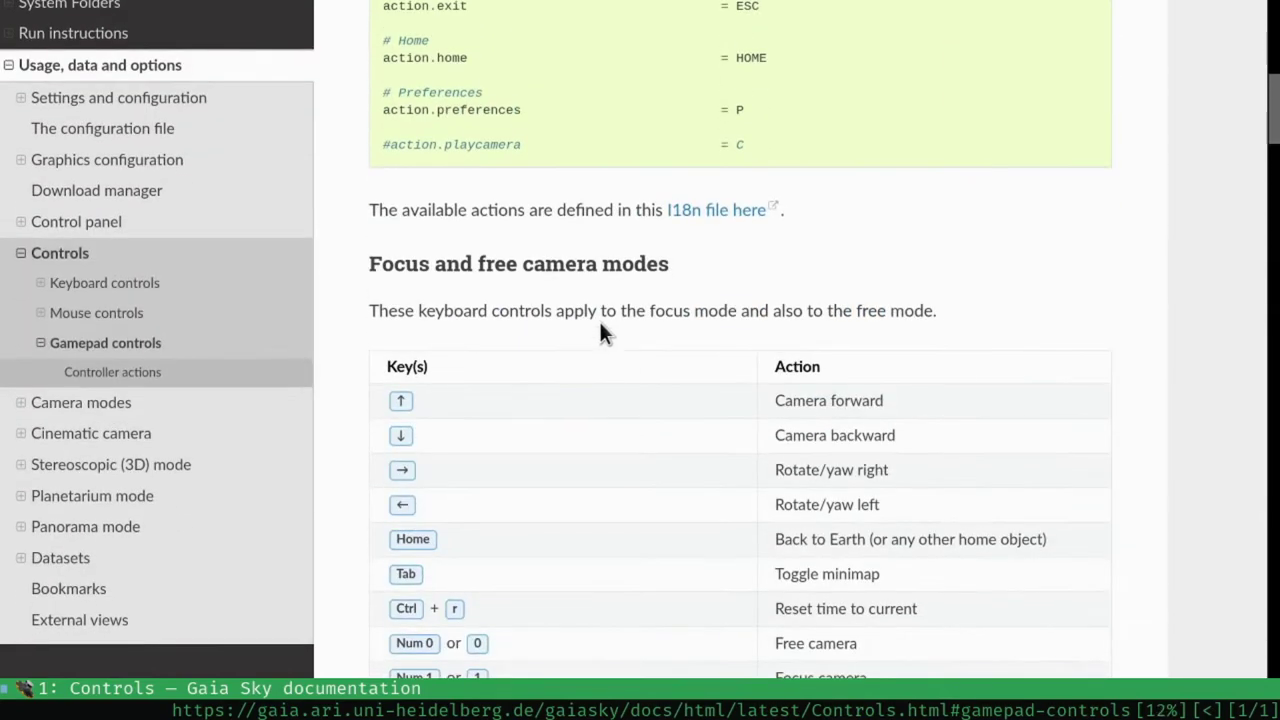
pyautogui.scroll(4, 601, 334)
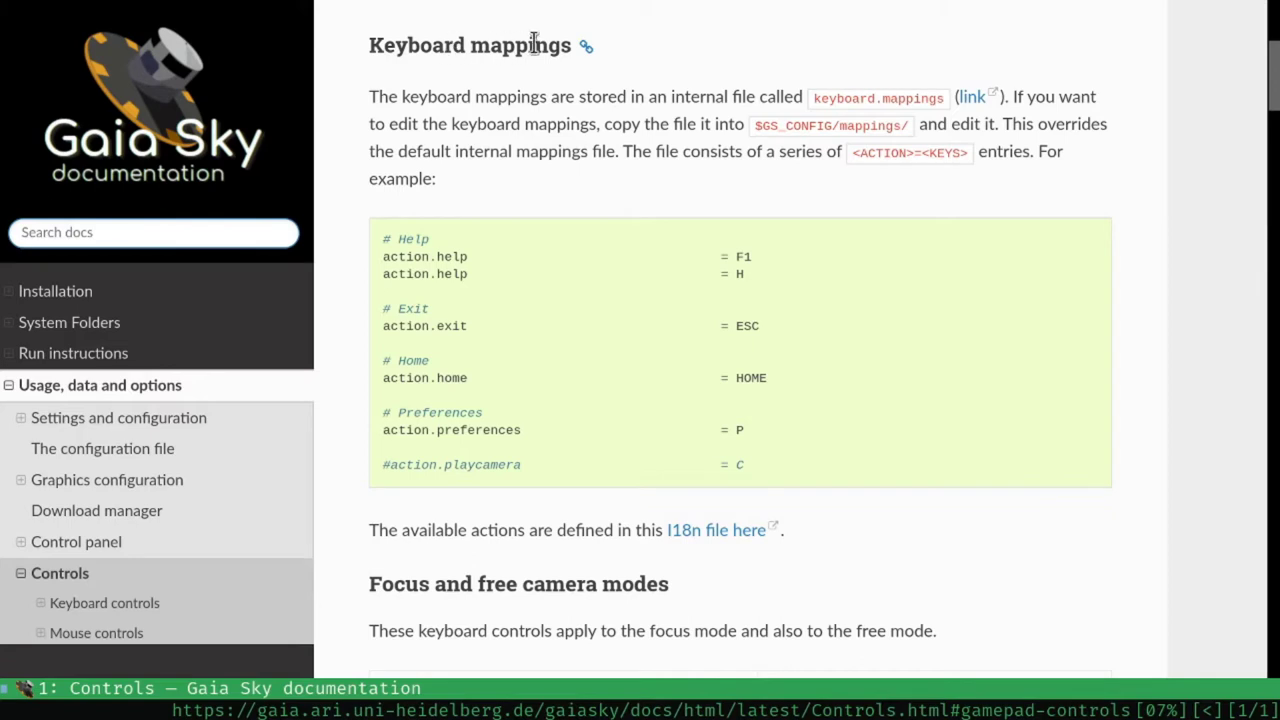
# - Rearrange sidebar sections, visit Run instructions, then open the Usage, data and options page
pyautogui.click(10, 388)
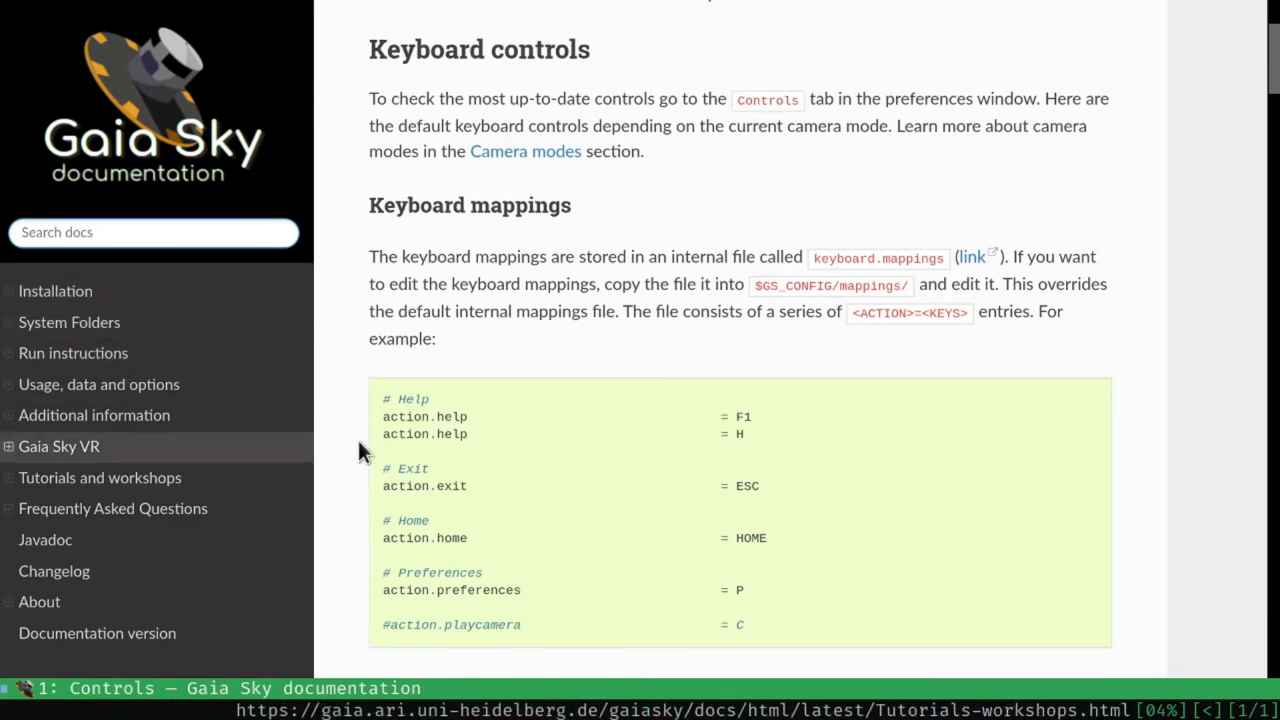
pyautogui.scroll(-3, 729, 306)
pyautogui.scroll(6, 808, 334)
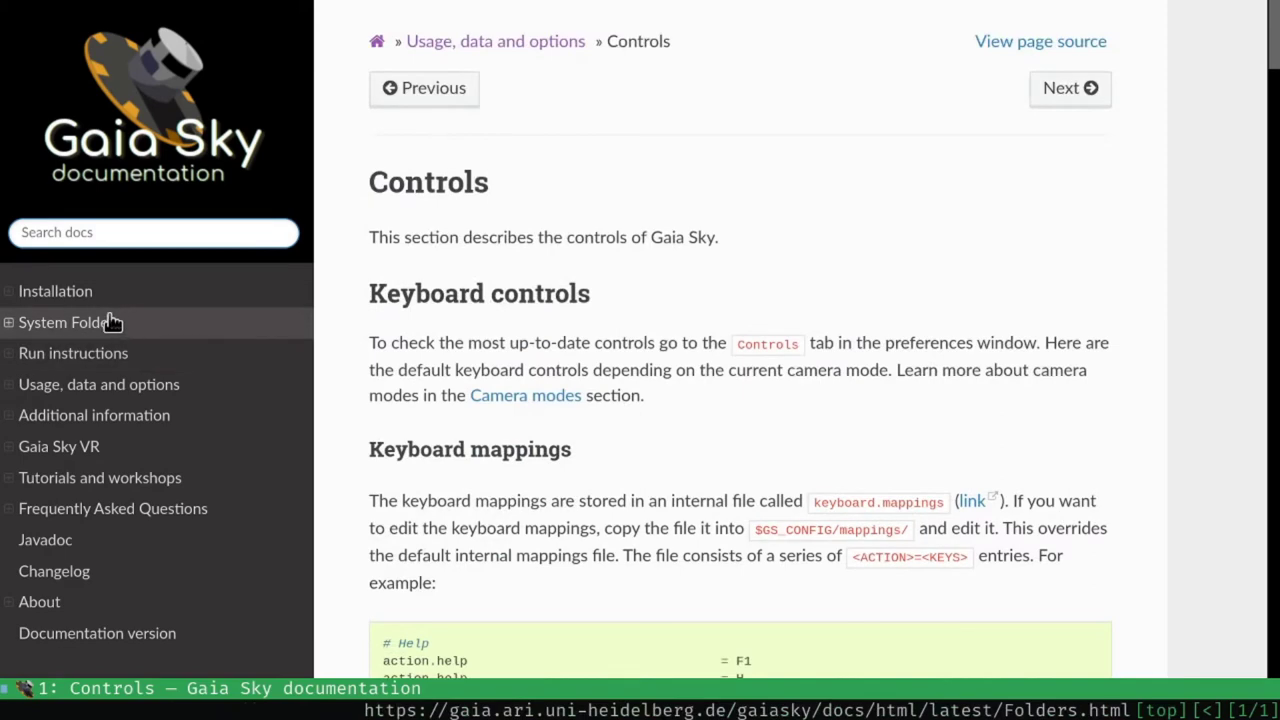
pyautogui.click(10, 330)
pyautogui.click(7, 420)
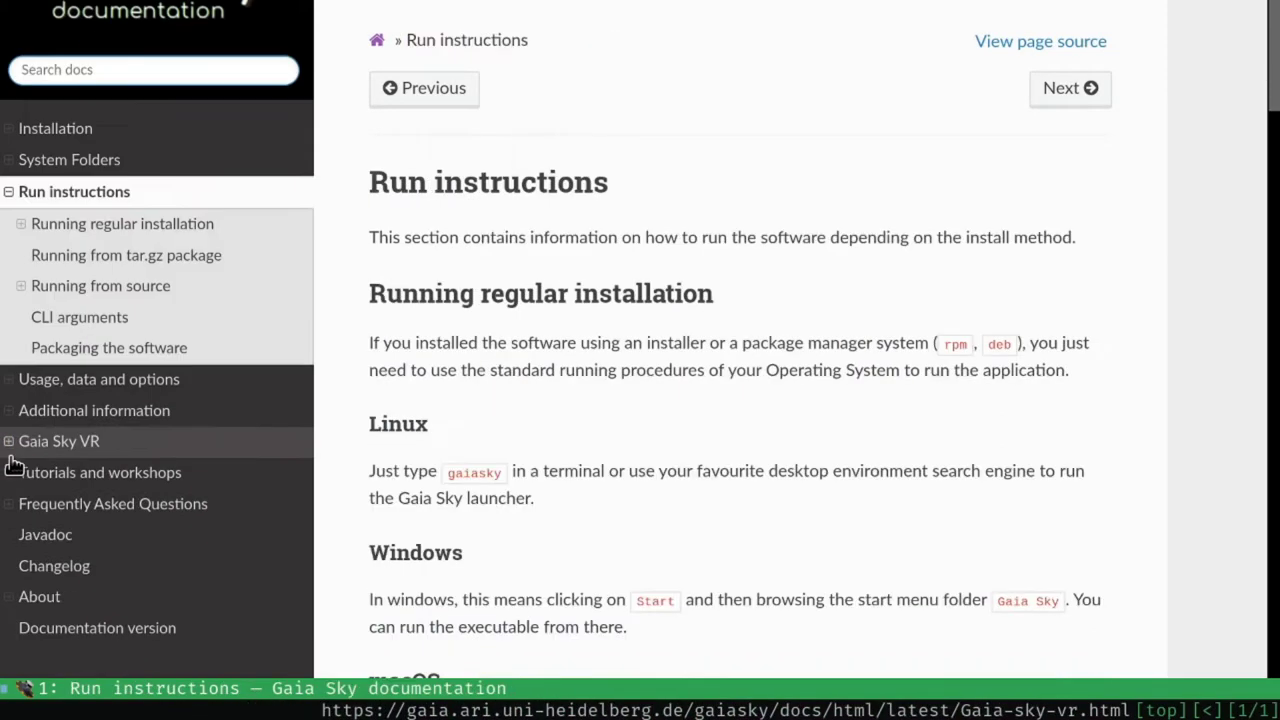
pyautogui.click(10, 374)
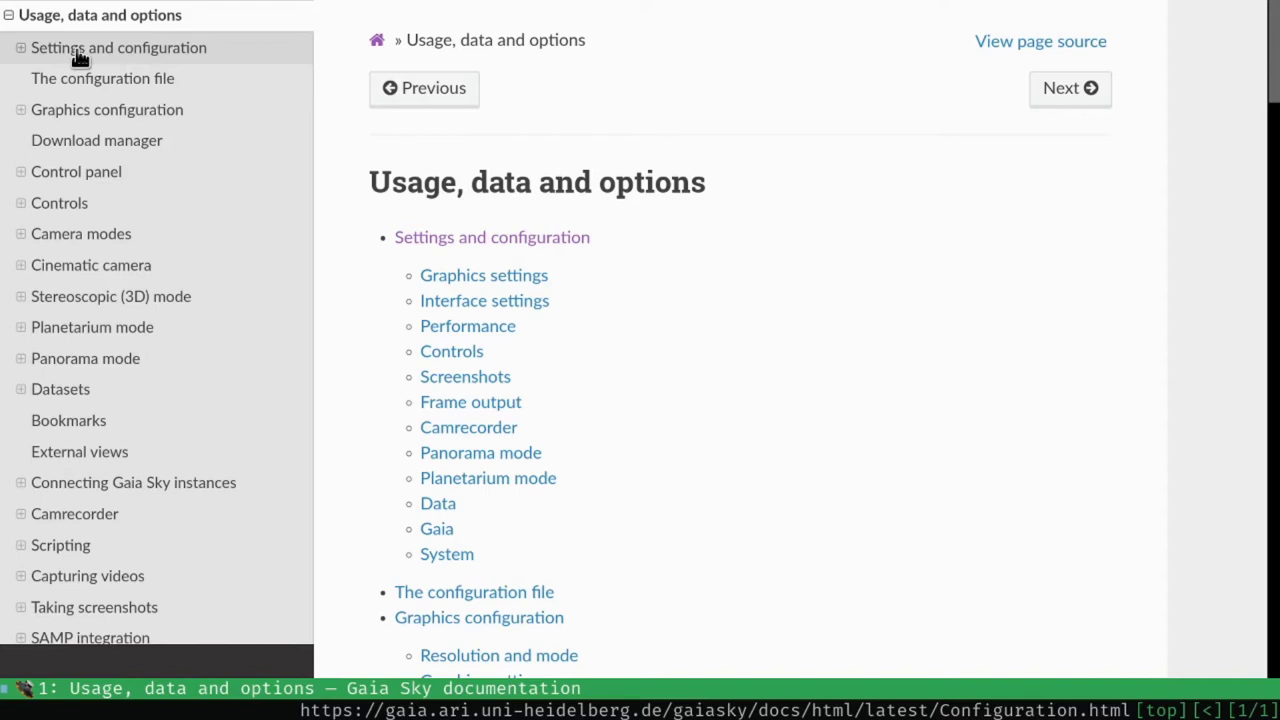
pyautogui.scroll(-3, 106, 529)
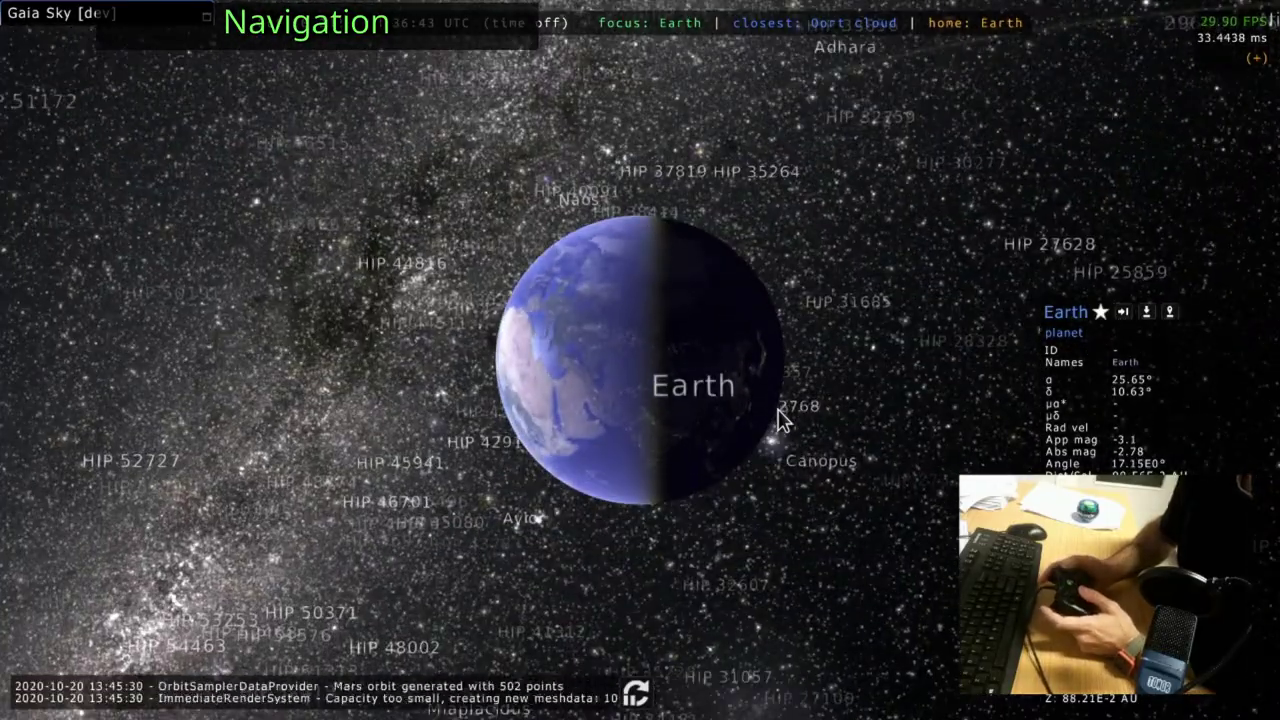
# - Toggle the solar-system minimap, then hide and re-show the object labels
pyautogui.press('Tab')
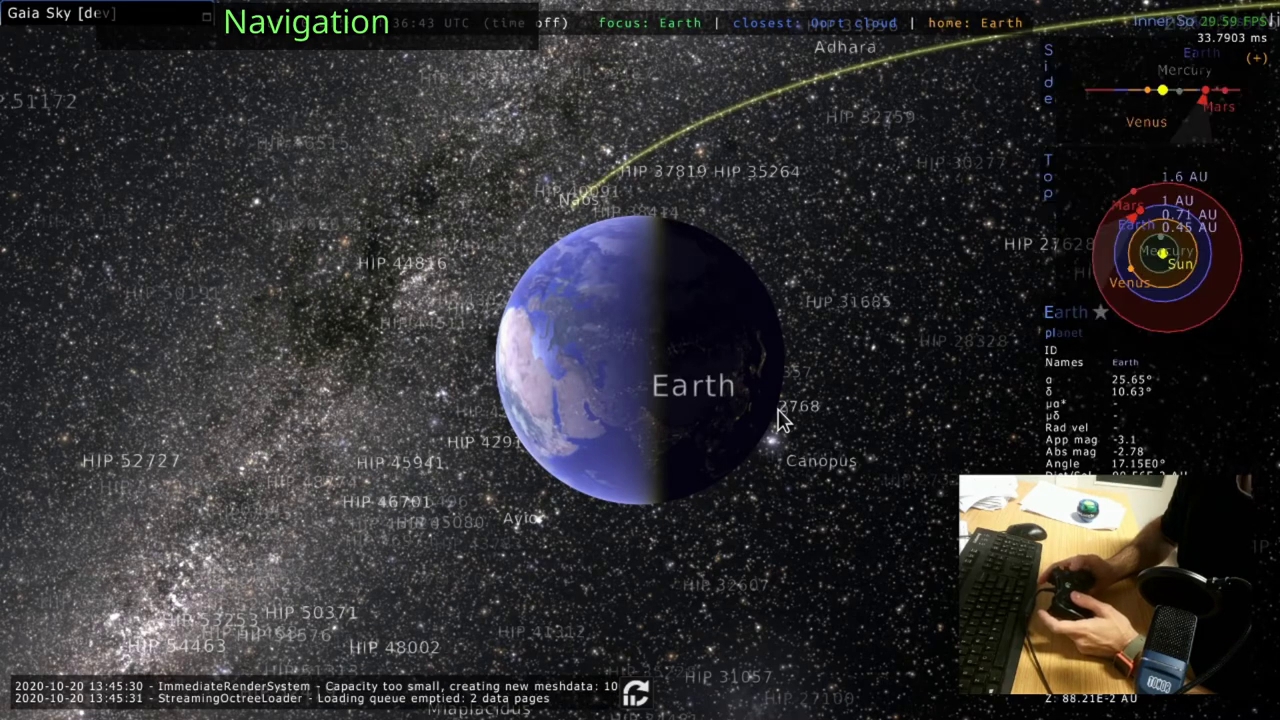
pyautogui.press('Tab')
pyautogui.press('Tab')
pyautogui.press('Tab')
pyautogui.press('Tab')
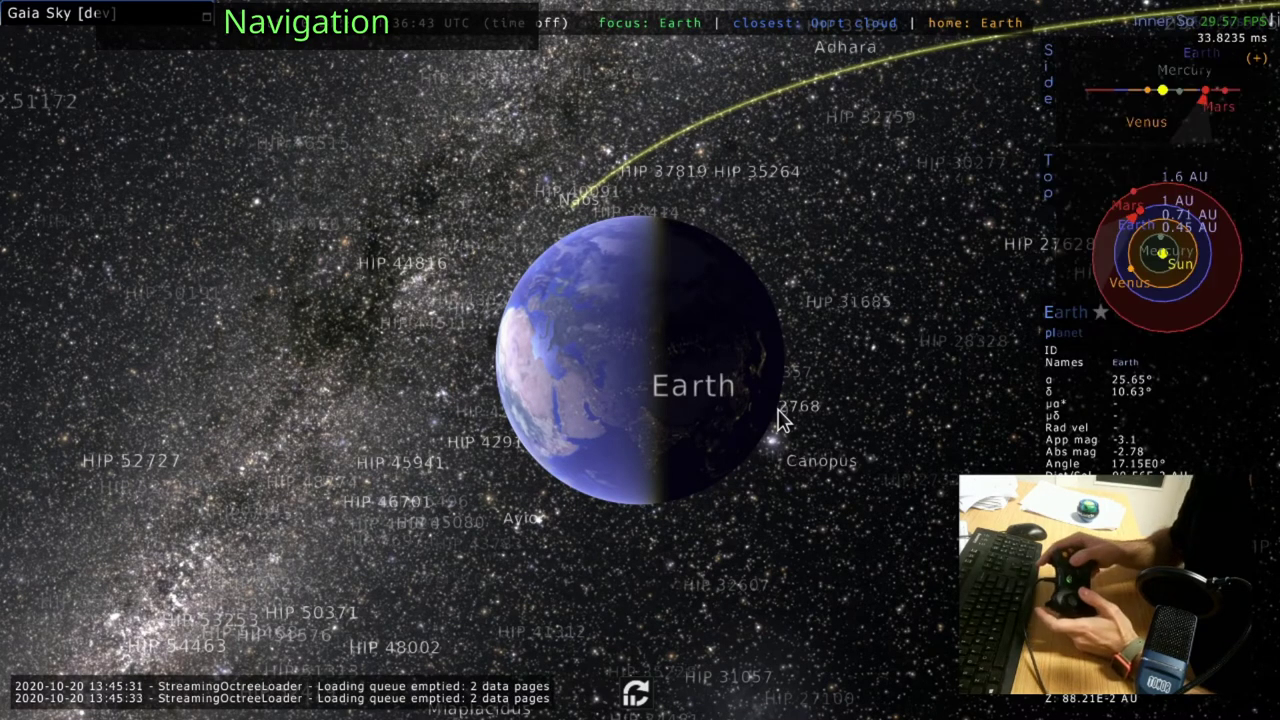
pyautogui.press('Tab')
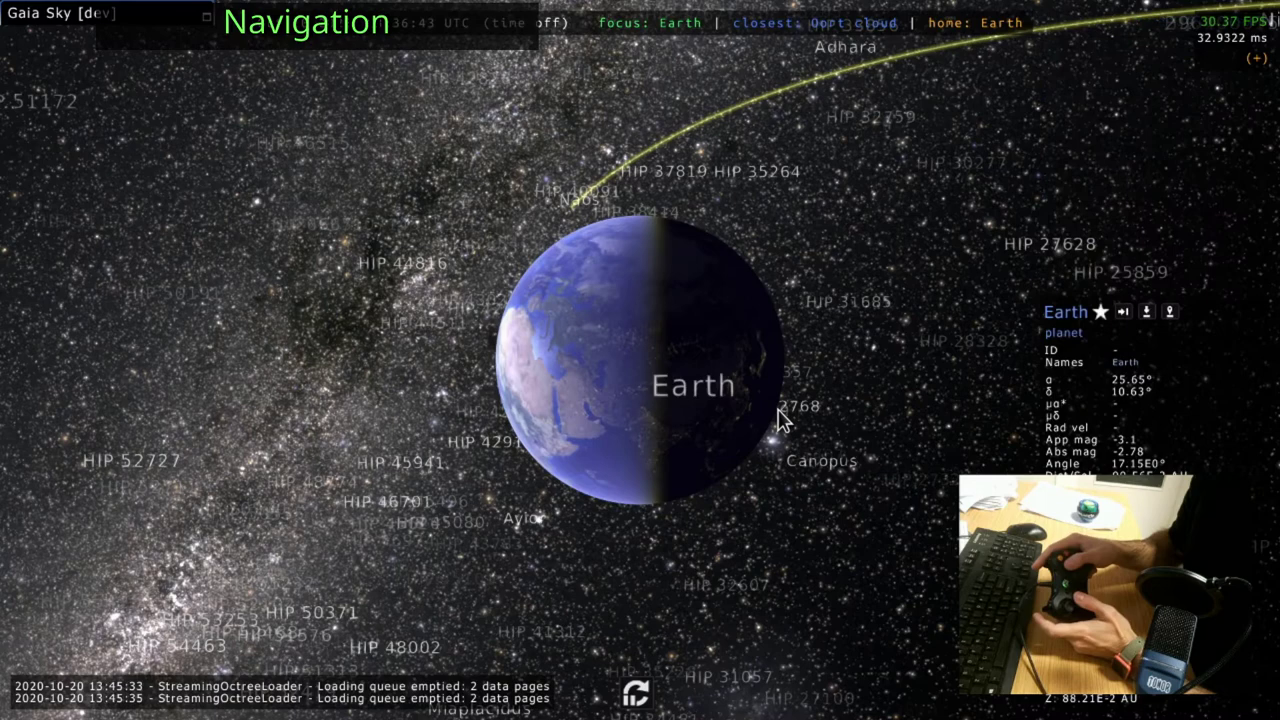
pyautogui.hotkey('ctrl', 'l')
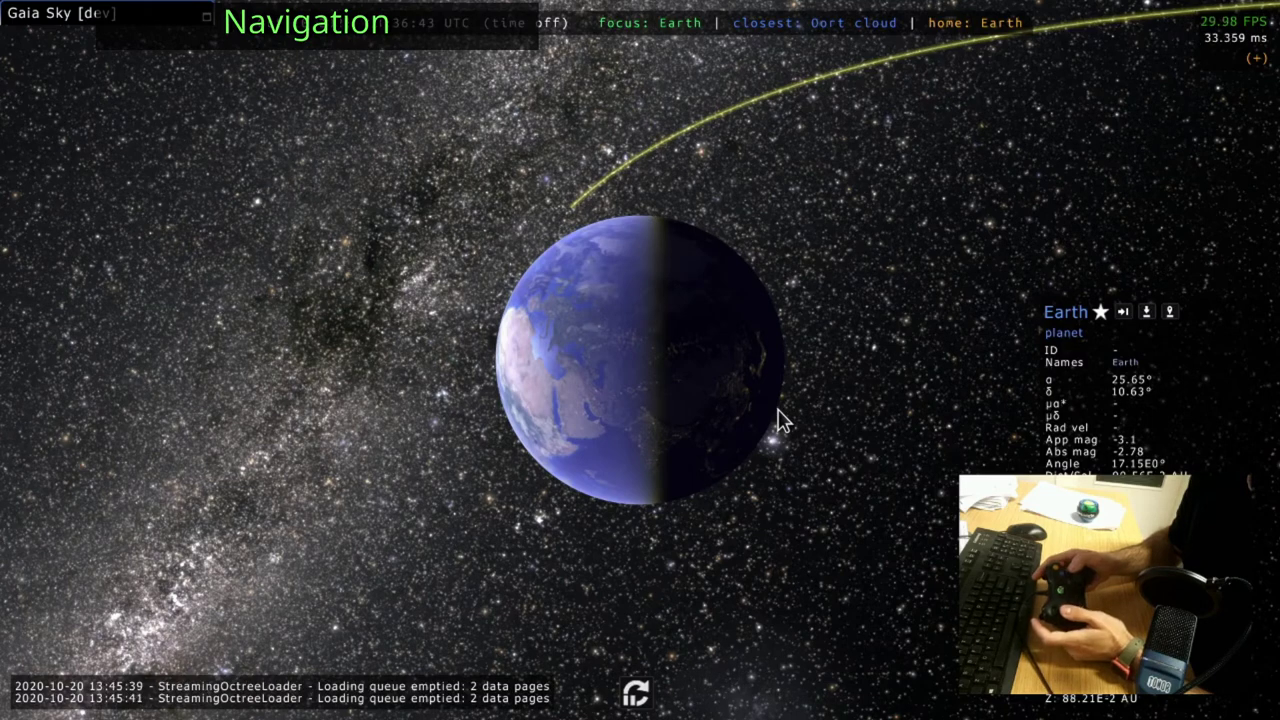
pyautogui.hotkey('ctrl', 'l')
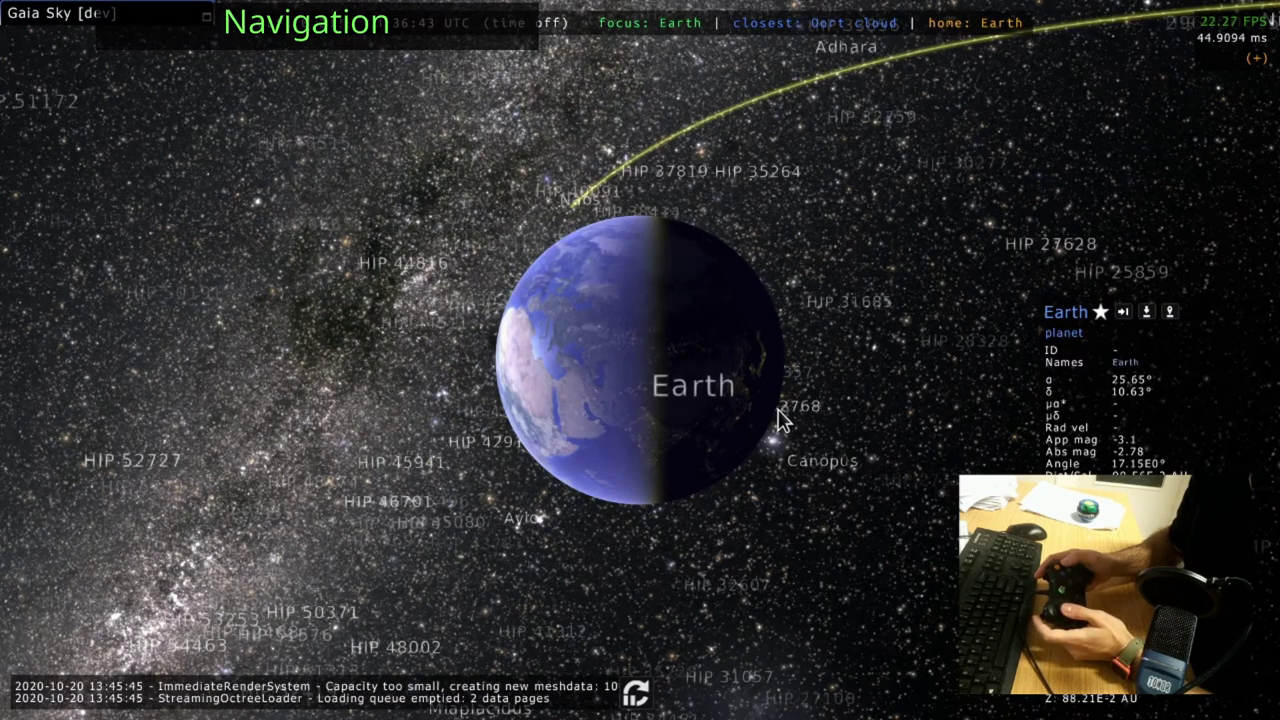
# - Toggle asteroids and their orbit lines, then hide the orbit lines
pyautogui.hotkey('ctrl', 'shift', 'a')
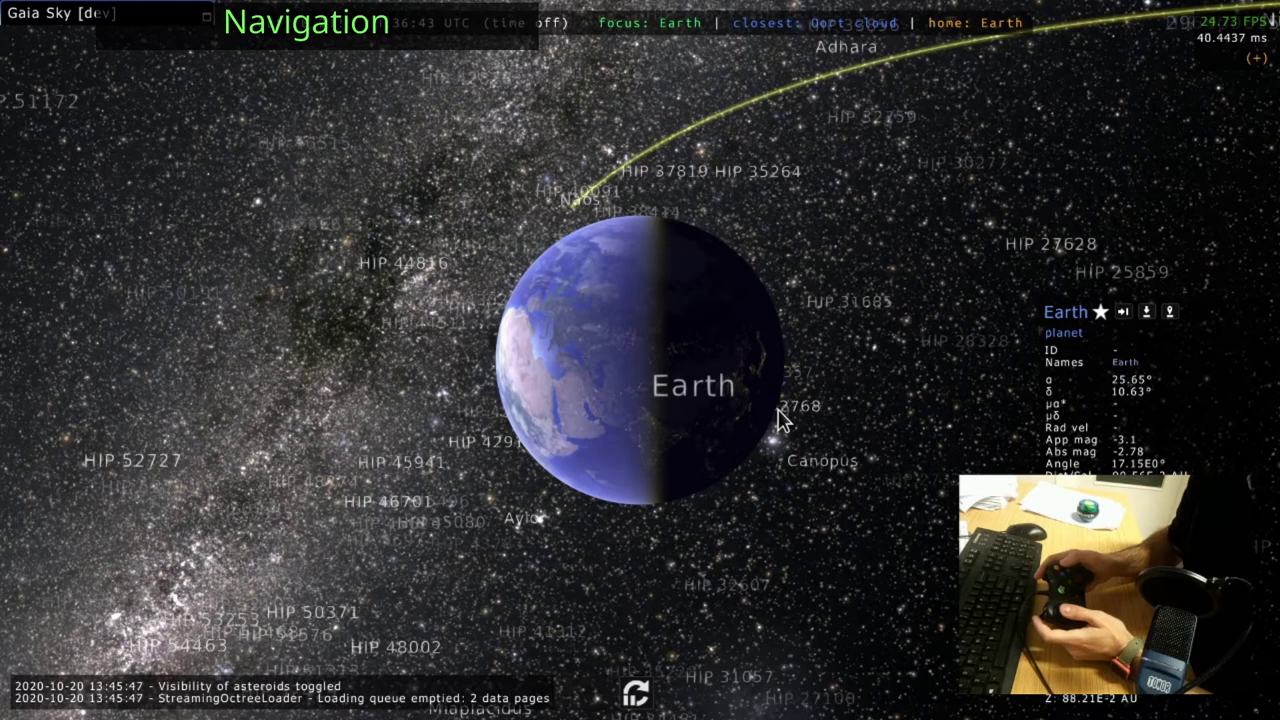
pyautogui.hotkey('ctrl', 'shift', 'a')
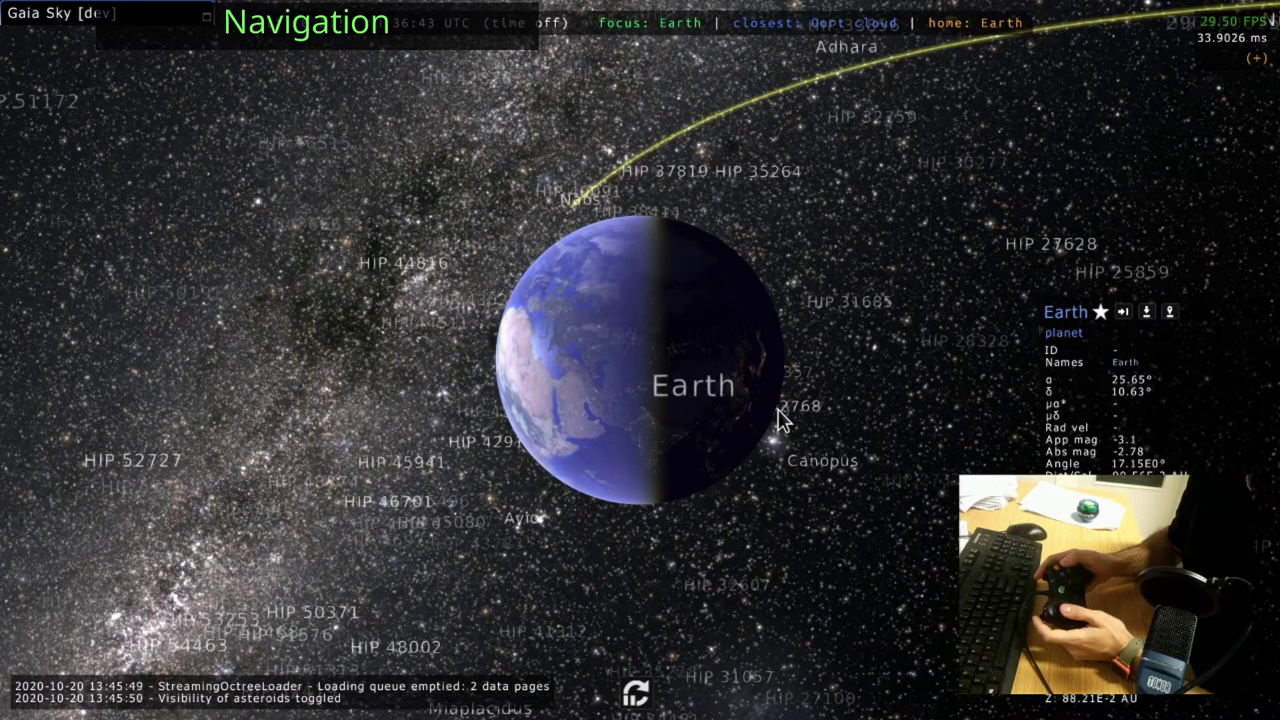
pyautogui.hotkey('ctrl', 'shift', 'a')
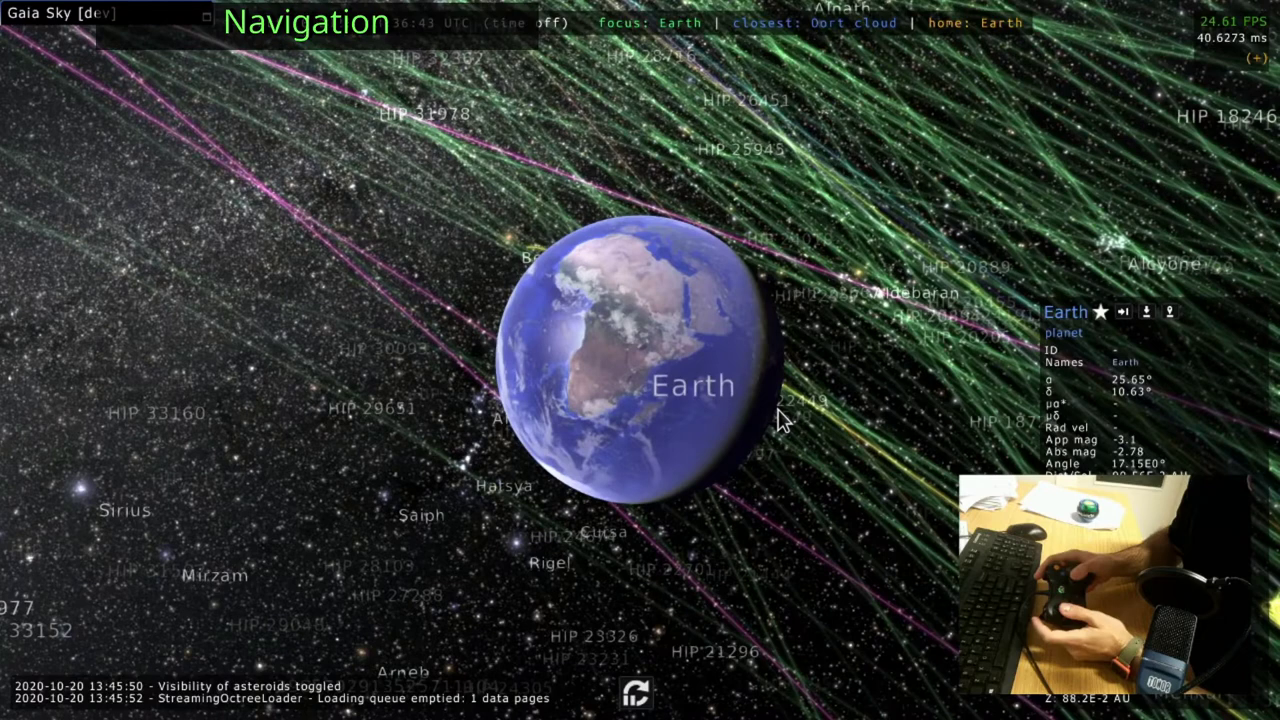
pyautogui.hotkey('ctrl', 'shift', 'o')
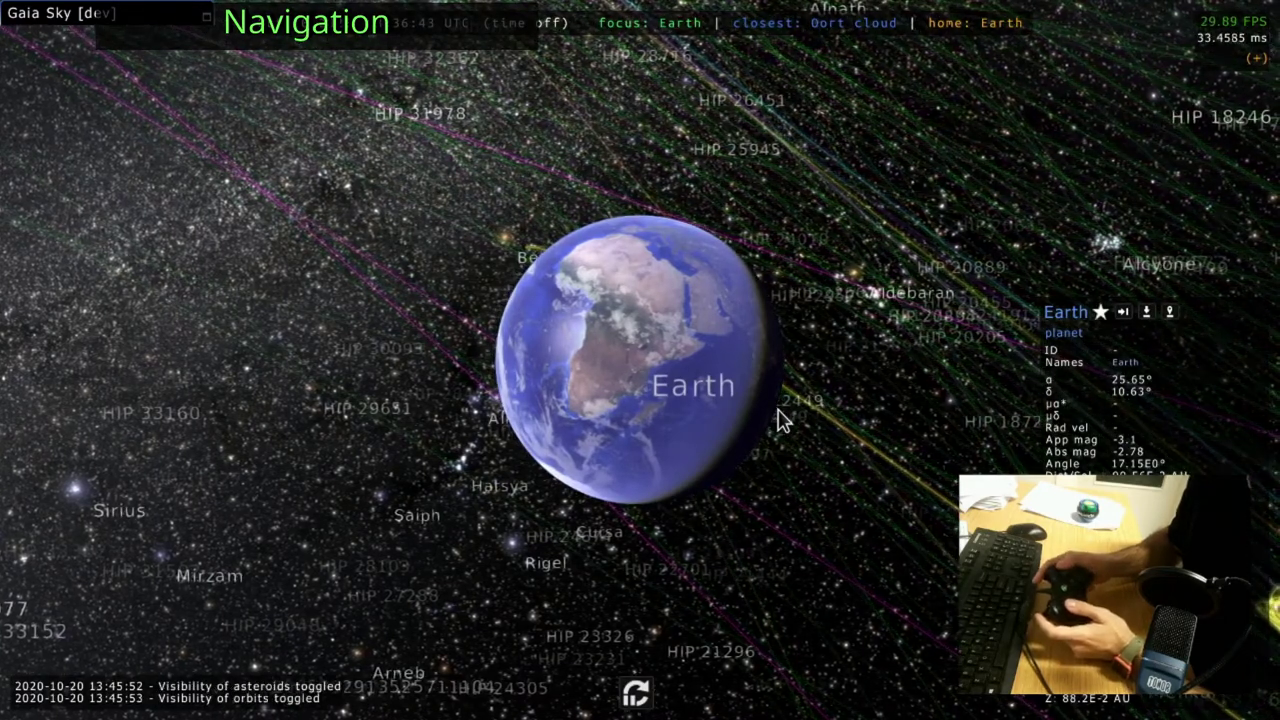
# - Switch the camera to free mode, back to focus on Earth, then free again
pyautogui.press('0')
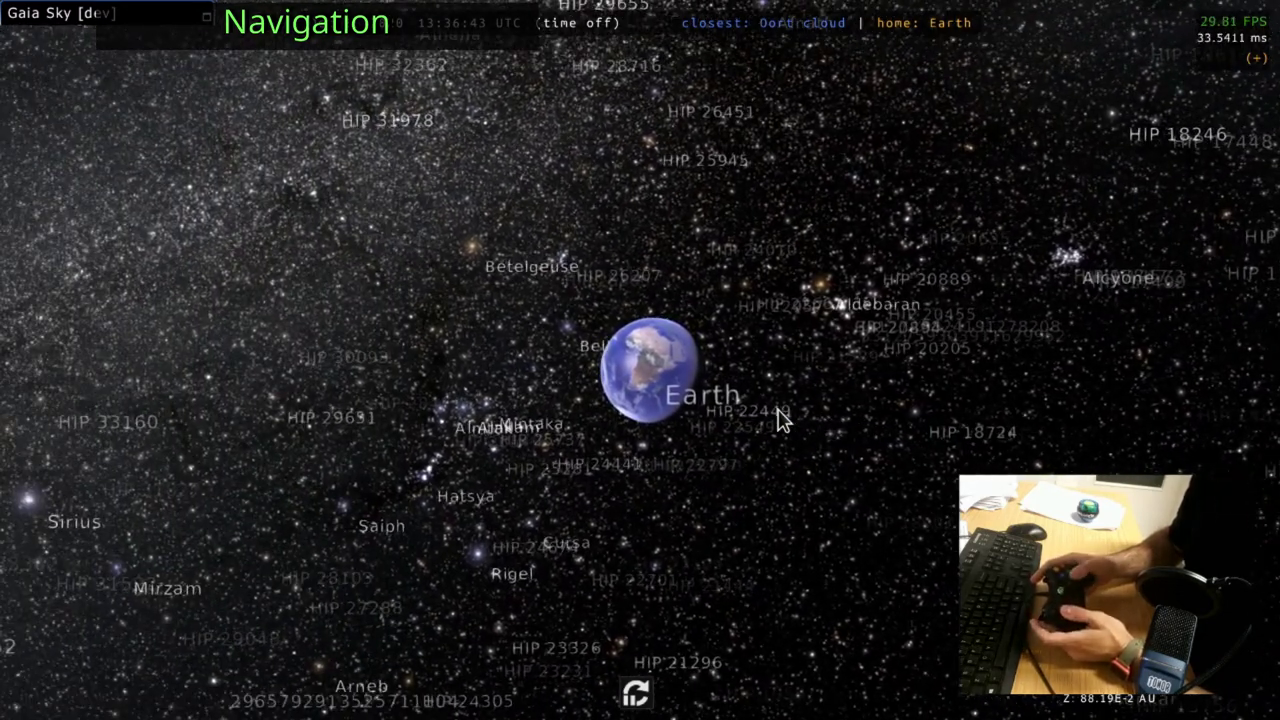
pyautogui.press('1')
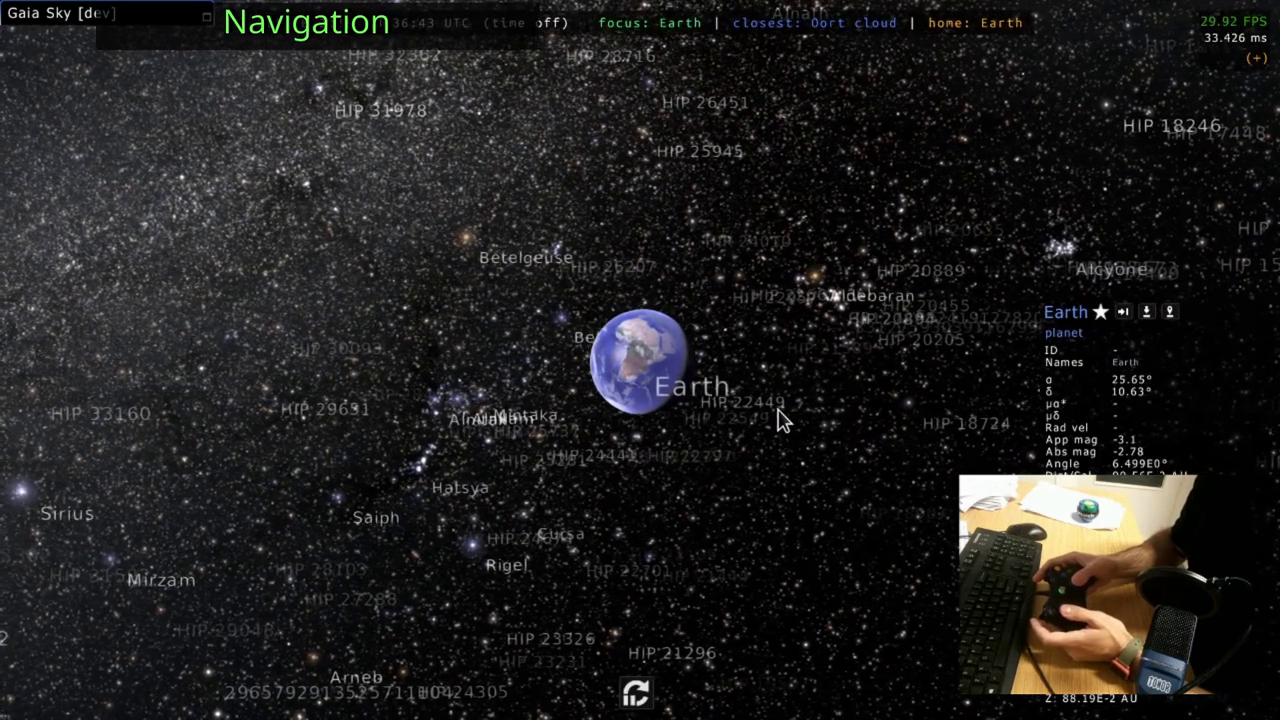
pyautogui.press('0')
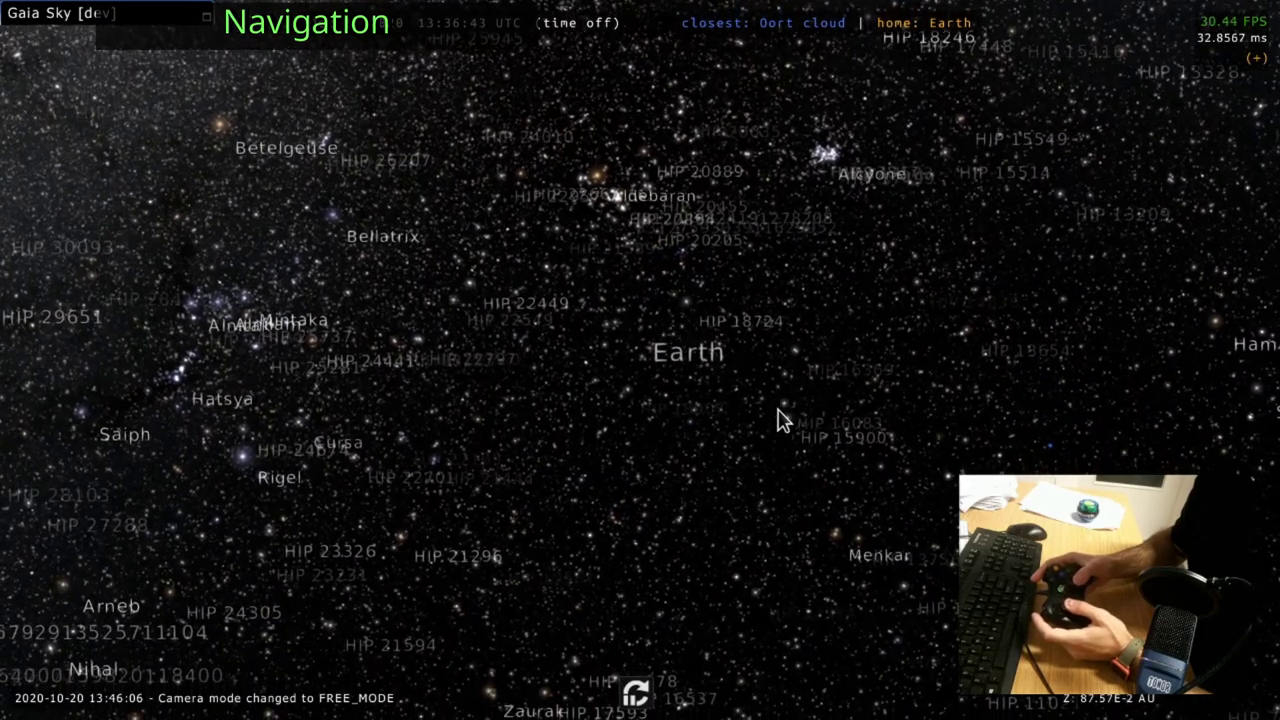
# - Show the orbit lines again
pyautogui.hotkey('alt', 'o')
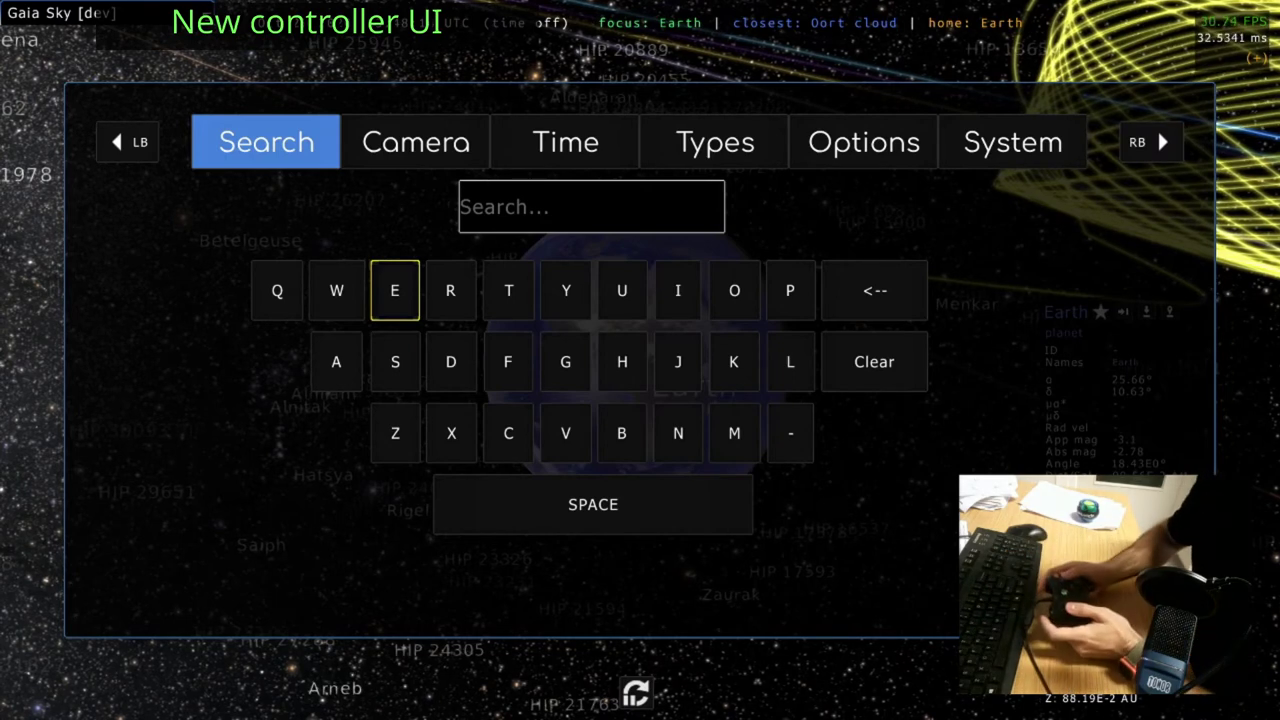
# - Start spelling 'moon' on the Search page's on-screen keyboard
pyautogui.press('Right')
pyautogui.press('Right')
pyautogui.press('Right')
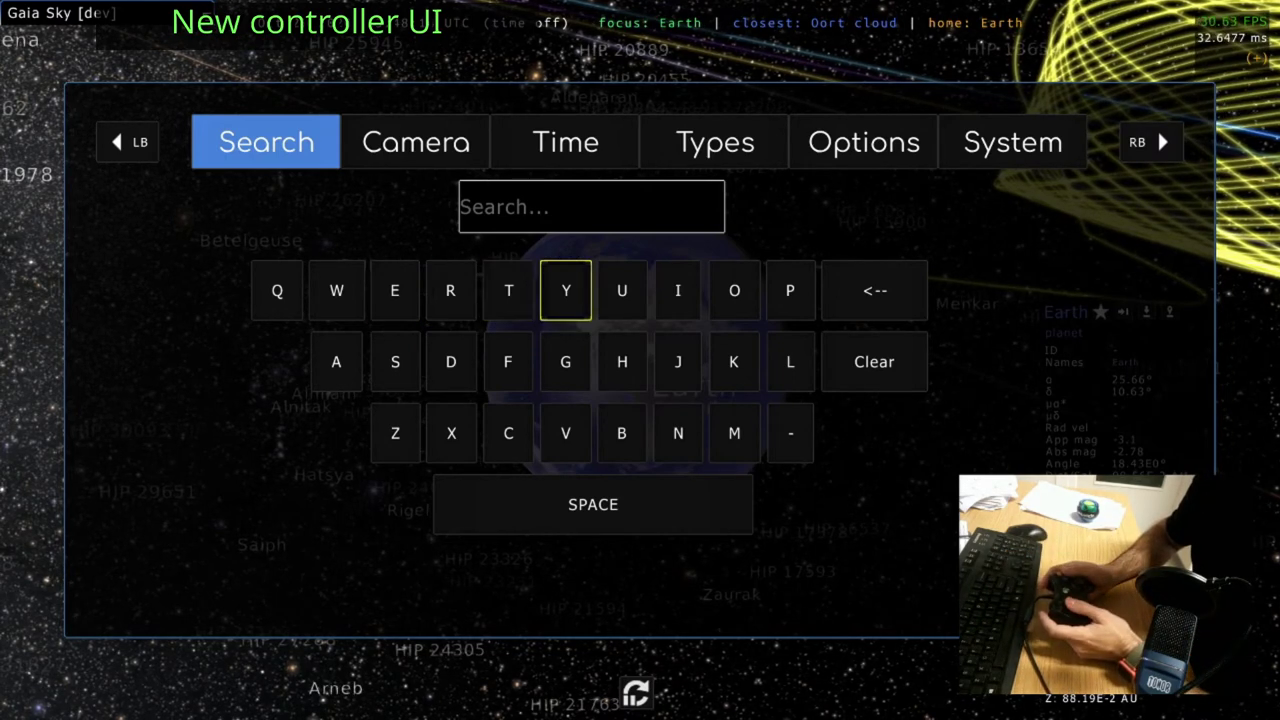
pyautogui.press('Down')
pyautogui.press('Right')
pyautogui.press('Right')
pyautogui.press('Right')
pyautogui.press('Down')
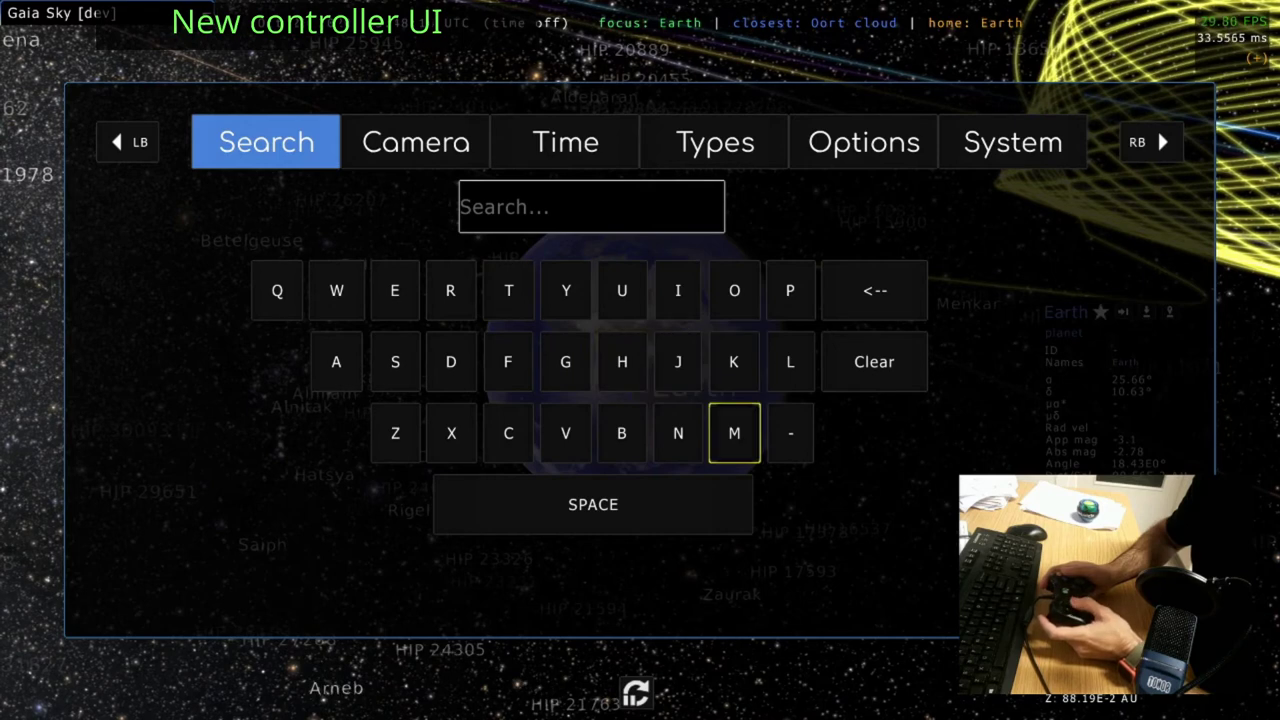
pyautogui.press('Return')
pyautogui.press('Up')
pyautogui.press('Up')
pyautogui.press('Return')
pyautogui.press('Return')
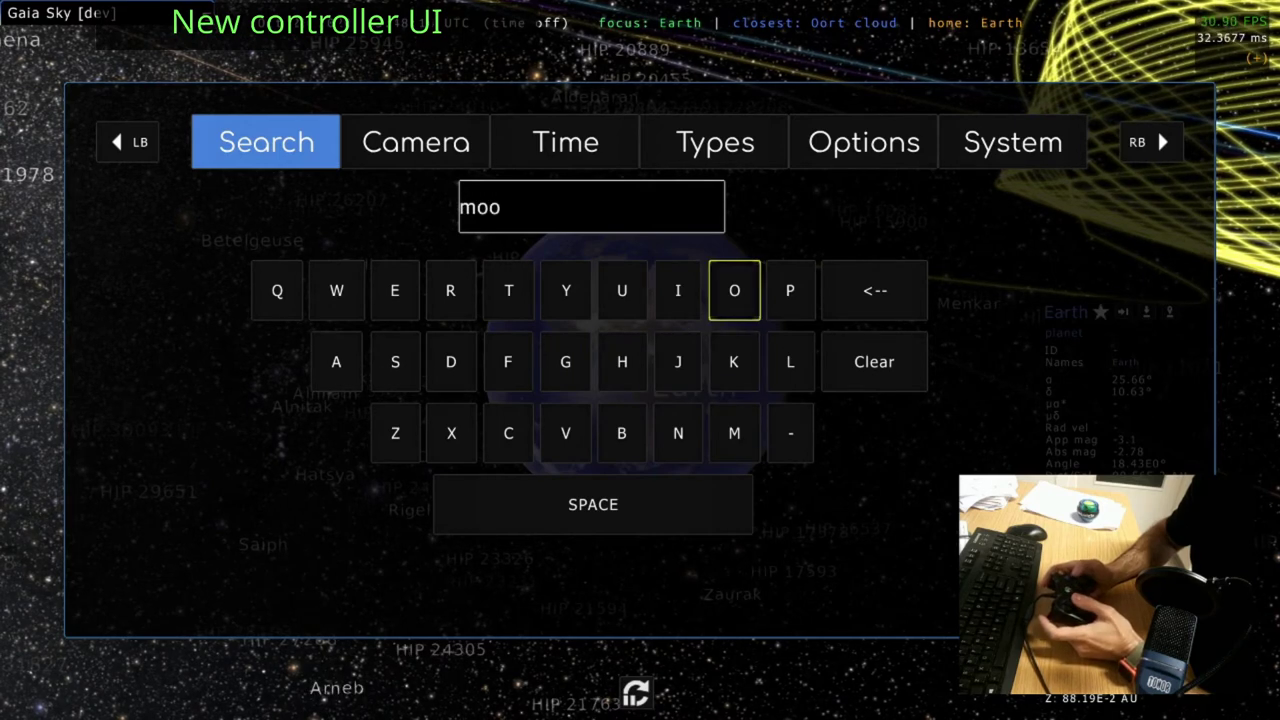
pyautogui.press('Down')
pyautogui.press('Left')
pyautogui.press('Left')
# - Finish the 'moon' search to focus the Moon, then close the controller overlay
pyautogui.press('Down')
pyautogui.press('Right')
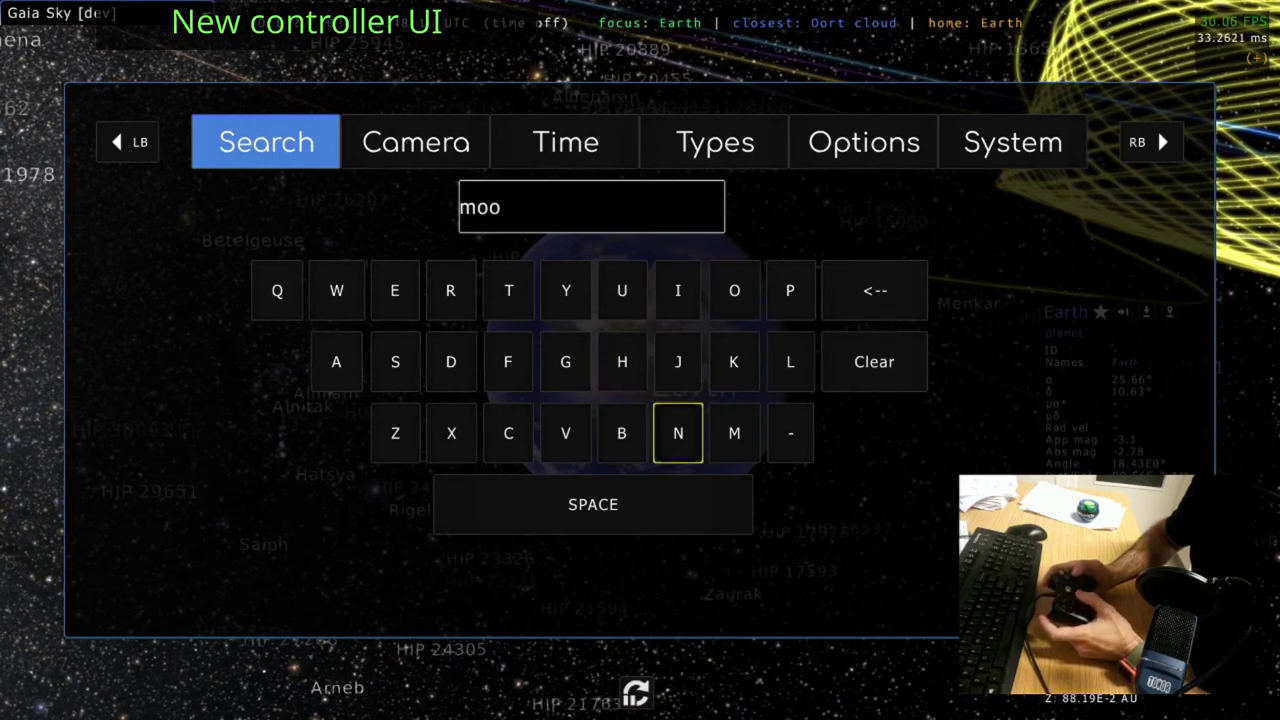
pyautogui.press('Return')
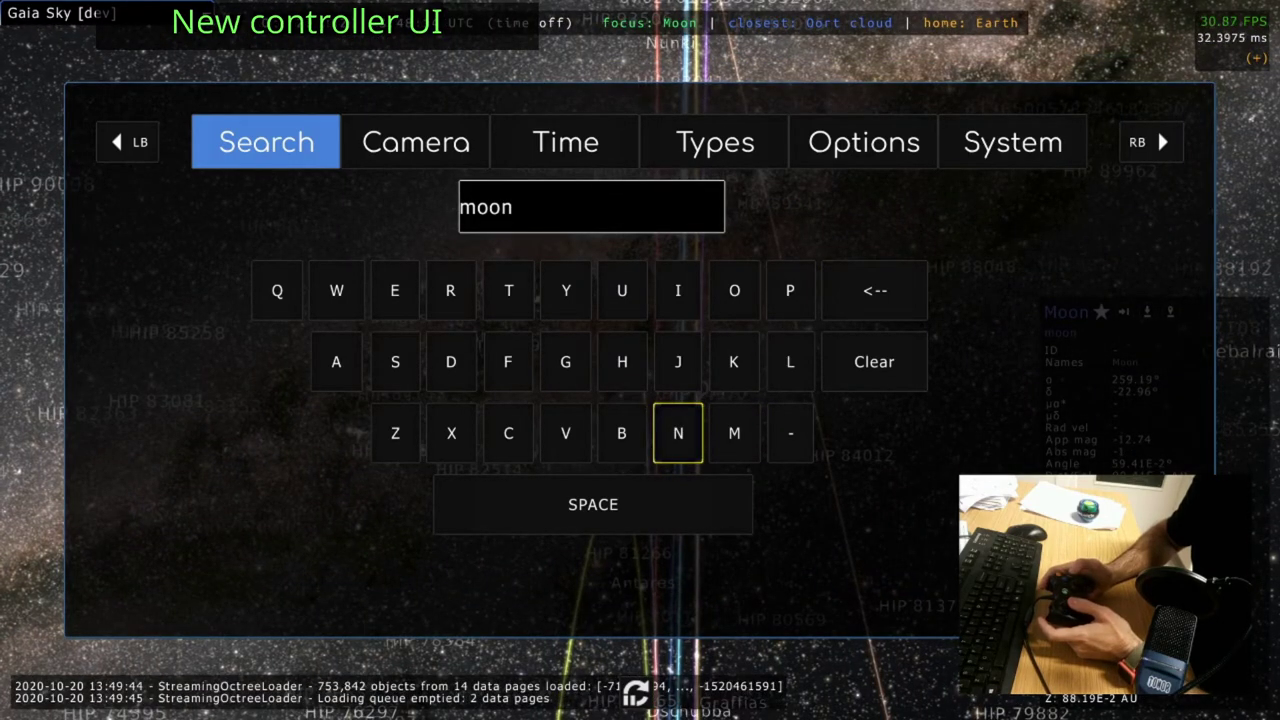
pyautogui.press('Up')
pyautogui.press('Escape')
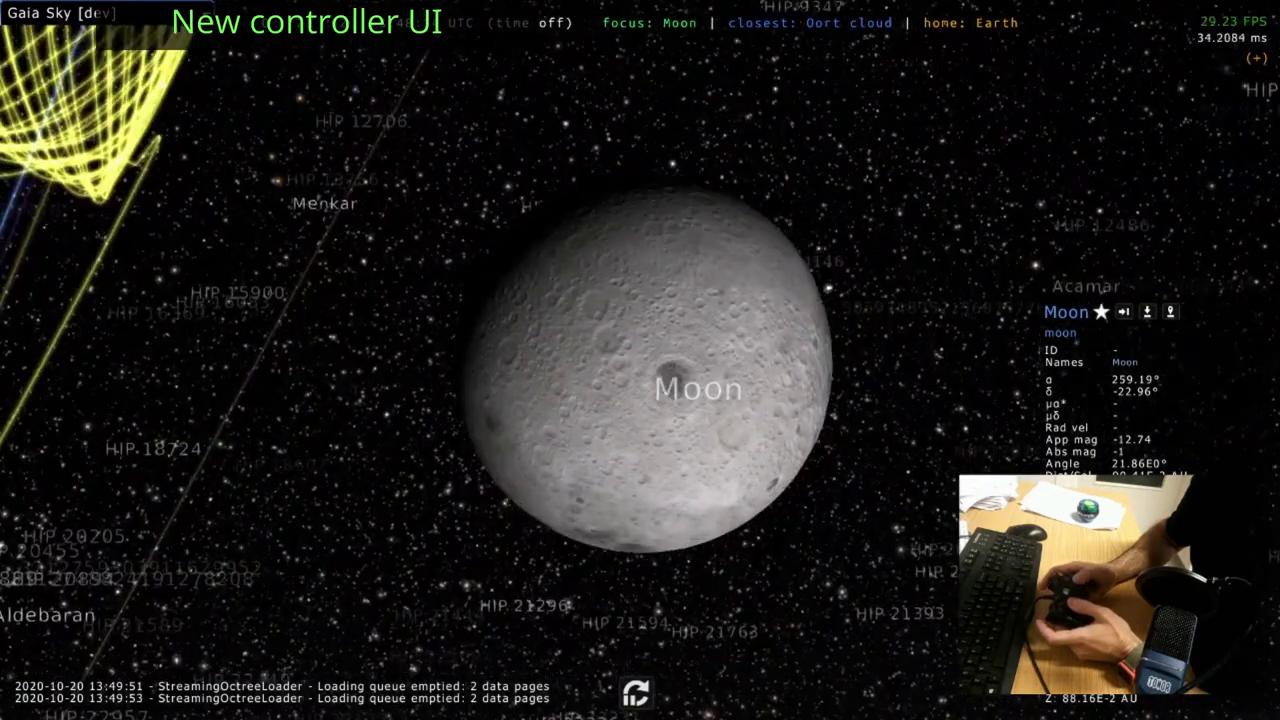
# - Reopen the controller overlay and start spelling 'aldebaran', reaching 'aldea' on the Search keyboard
pyautogui.press('Escape')
pyautogui.press('Left')
pyautogui.press('Left')
pyautogui.press('Left')
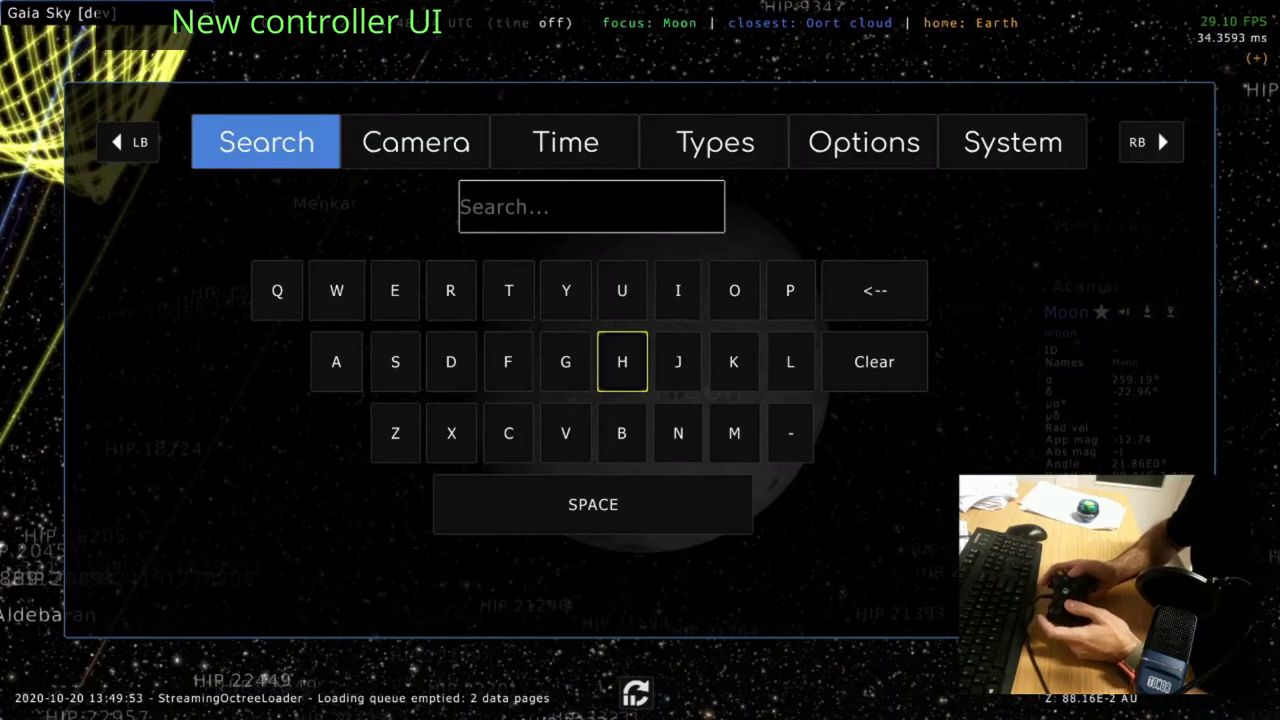
pyautogui.press('Left')
pyautogui.press('Left')
pyautogui.press('Right')
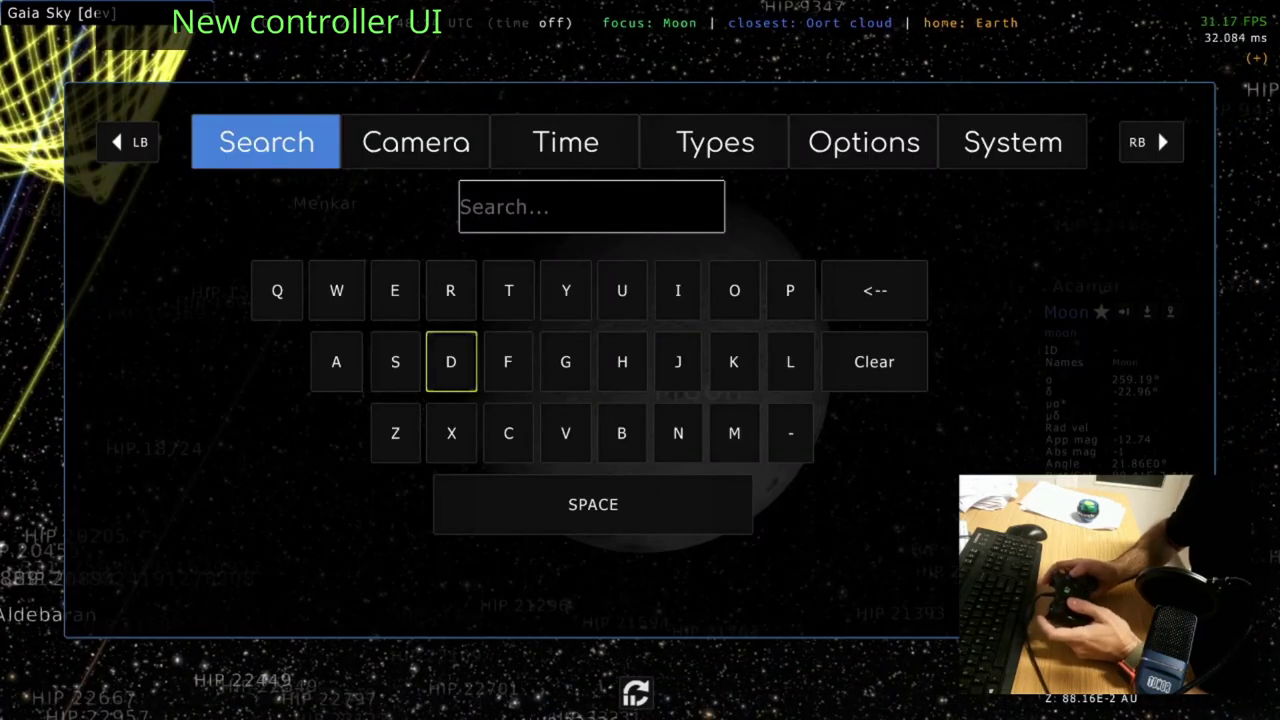
pyautogui.press('Left')
pyautogui.press('Left')
pyautogui.press('Return')
pyautogui.press('Right')
pyautogui.press('Right')
pyautogui.press('Right')
pyautogui.press('Right')
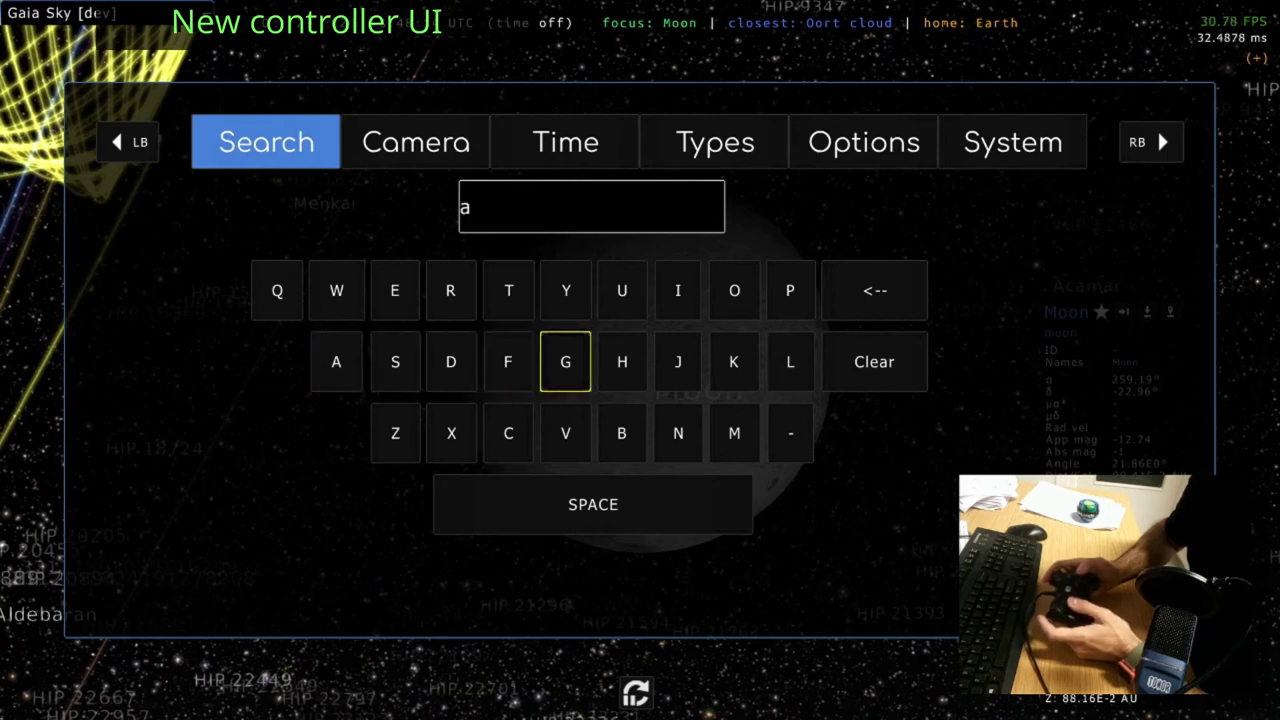
pyautogui.press('Right')
pyautogui.press('Right')
pyautogui.write('l')
pyautogui.press('Up')
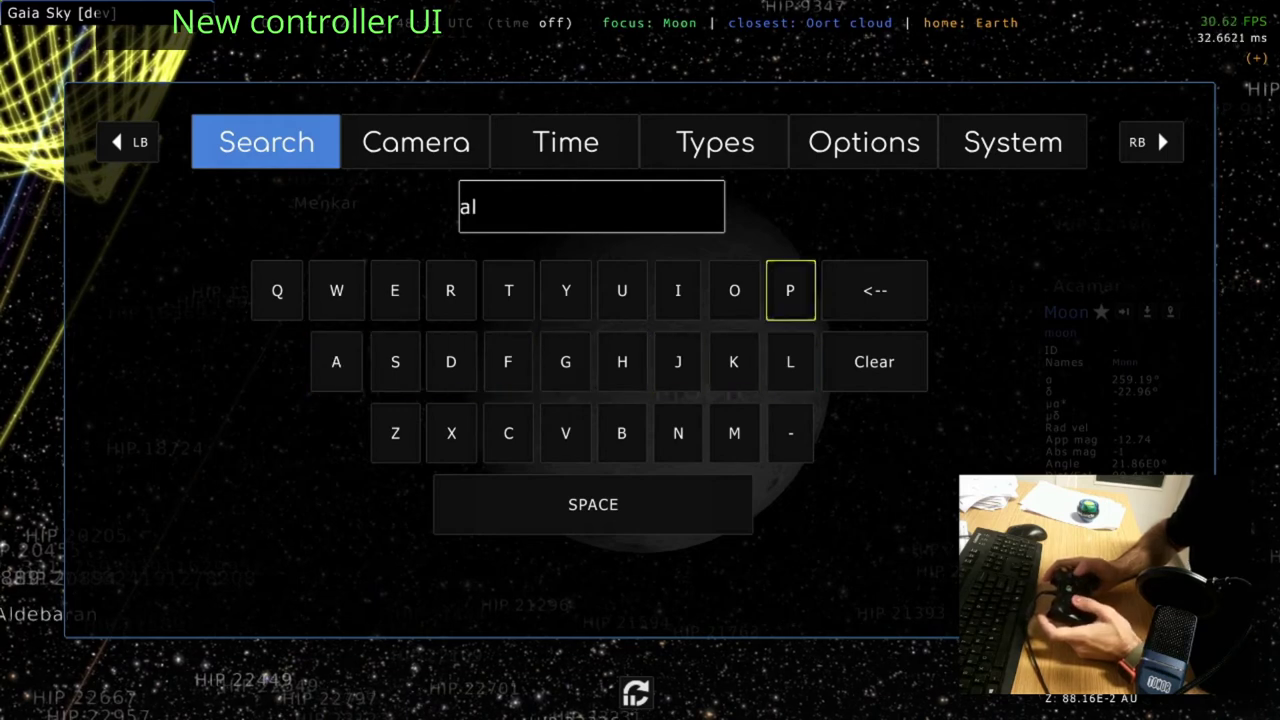
pyautogui.press('Left')
pyautogui.press('Left')
pyautogui.press('Left')
pyautogui.press('Left')
pyautogui.press('Down')
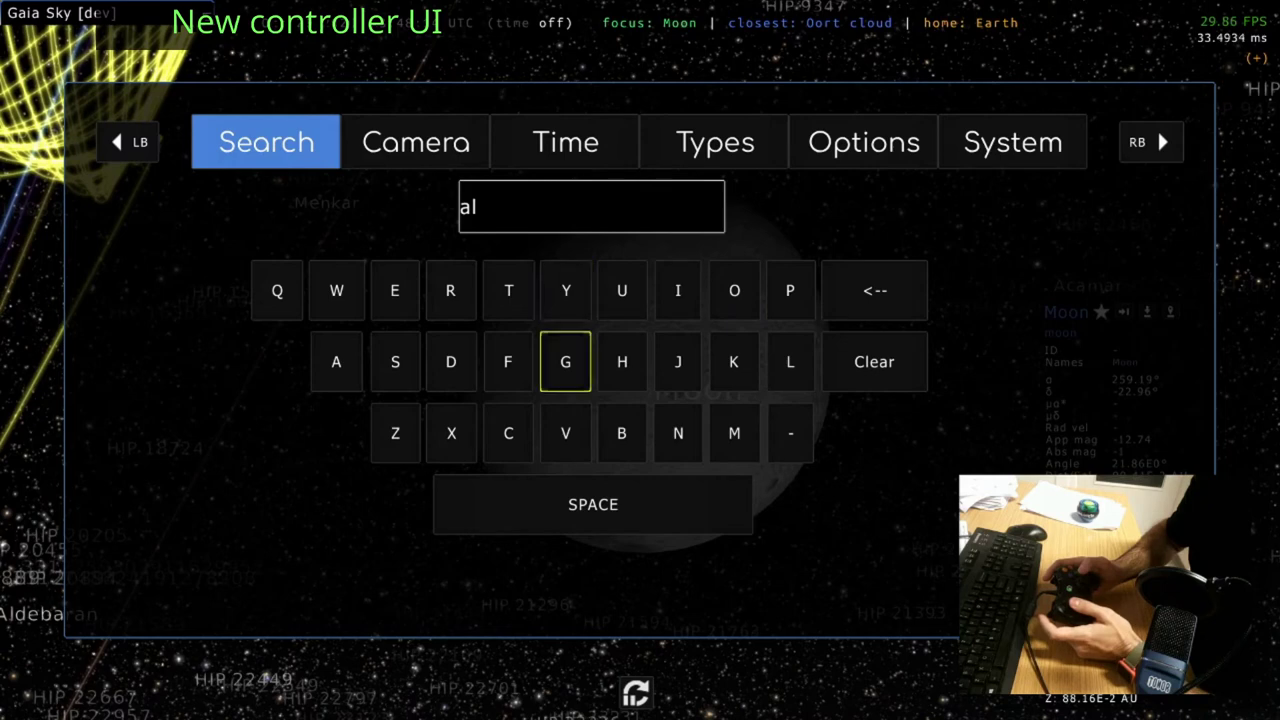
pyautogui.press('Left')
pyautogui.press('Left')
pyautogui.write('d')
pyautogui.press('Up')
pyautogui.press('Left')
pyautogui.write('e')
pyautogui.press('Down')
pyautogui.press('Left')
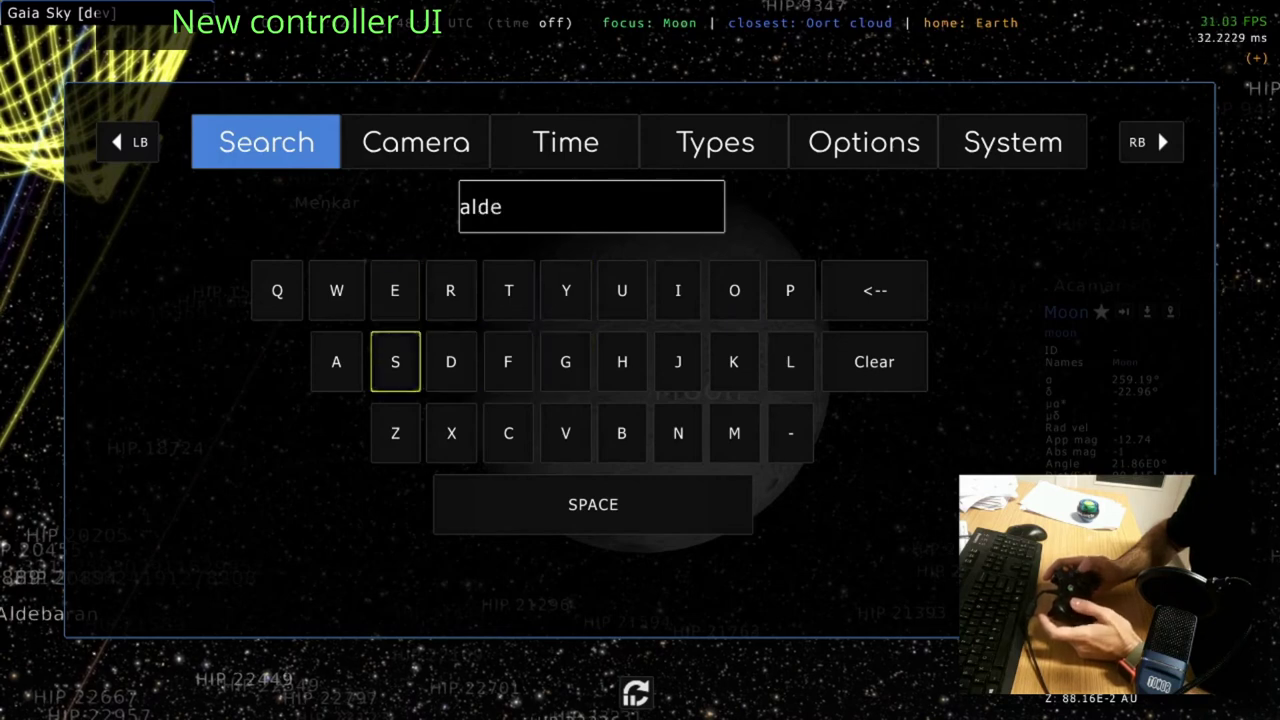
pyautogui.press('Left')
pyautogui.write('a')
pyautogui.press('Right')
pyautogui.press('Right')
# - Delete the stray 'a', finish spelling 'aldebaran', and close the overlay on Aldebaran
pyautogui.press('Up')
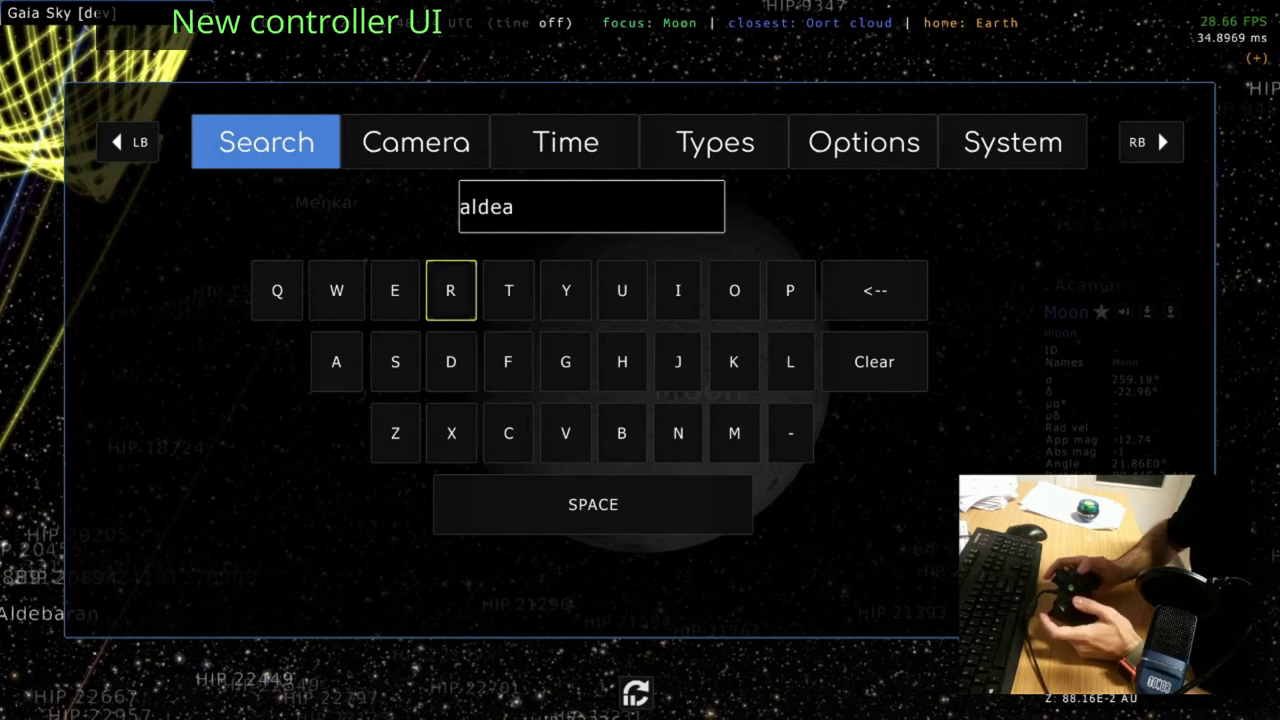
pyautogui.press('Down')
pyautogui.press('Up')
pyautogui.press('Right')
pyautogui.press('Right')
pyautogui.press('Right')
pyautogui.press('Right')
pyautogui.press('Right')
pyautogui.press('Right')
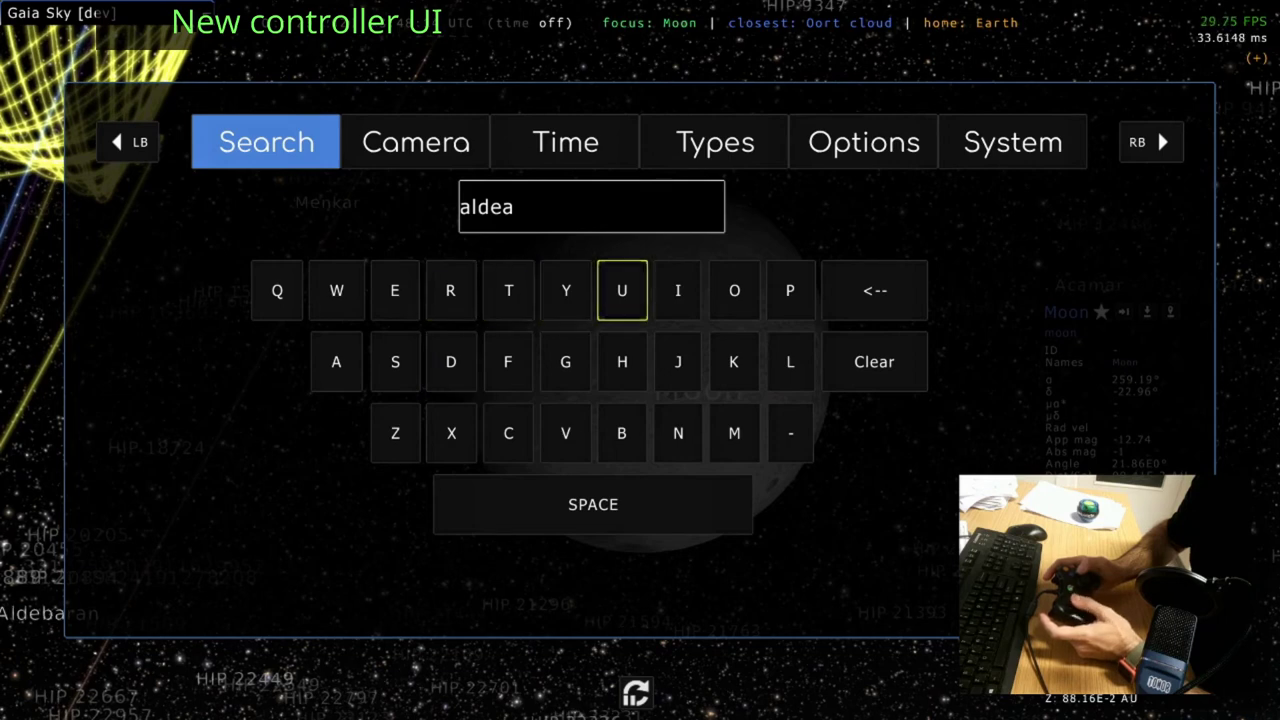
pyautogui.press('Right')
pyautogui.press('BackSpace')
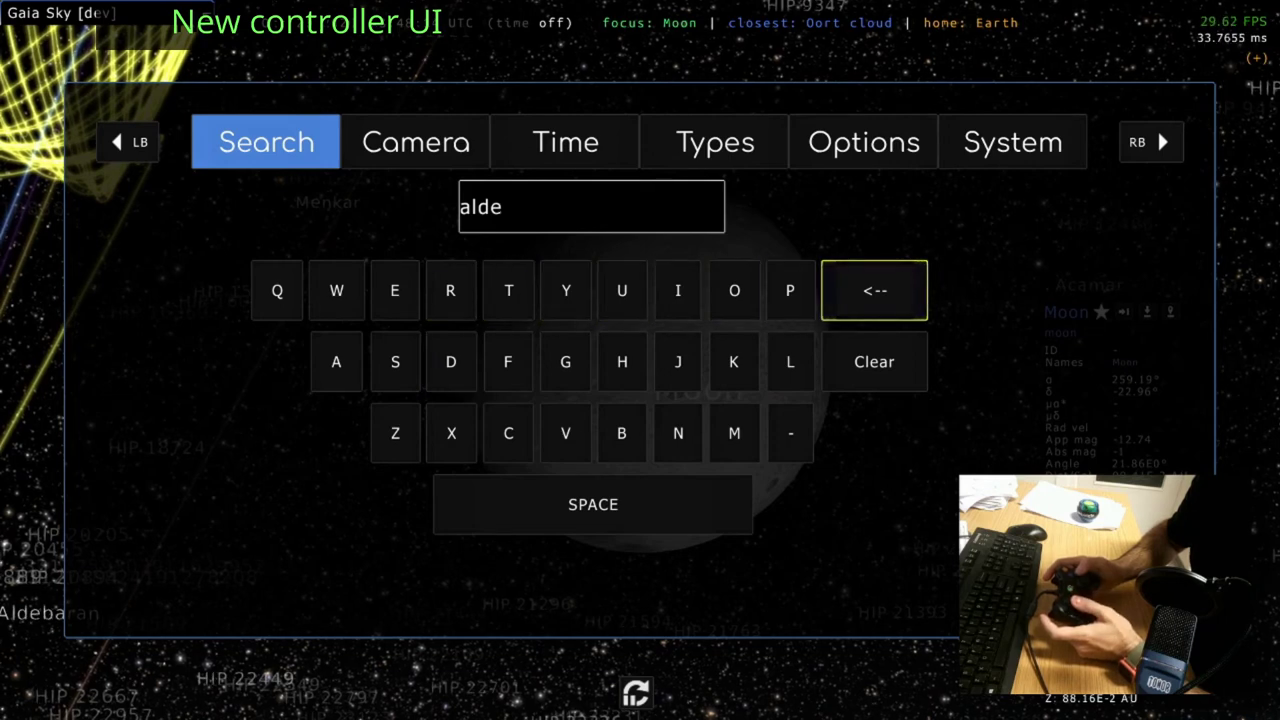
pyautogui.press('Left')
pyautogui.press('Left')
pyautogui.press('Left')
pyautogui.press('Left')
pyautogui.press('Left')
pyautogui.press('Down')
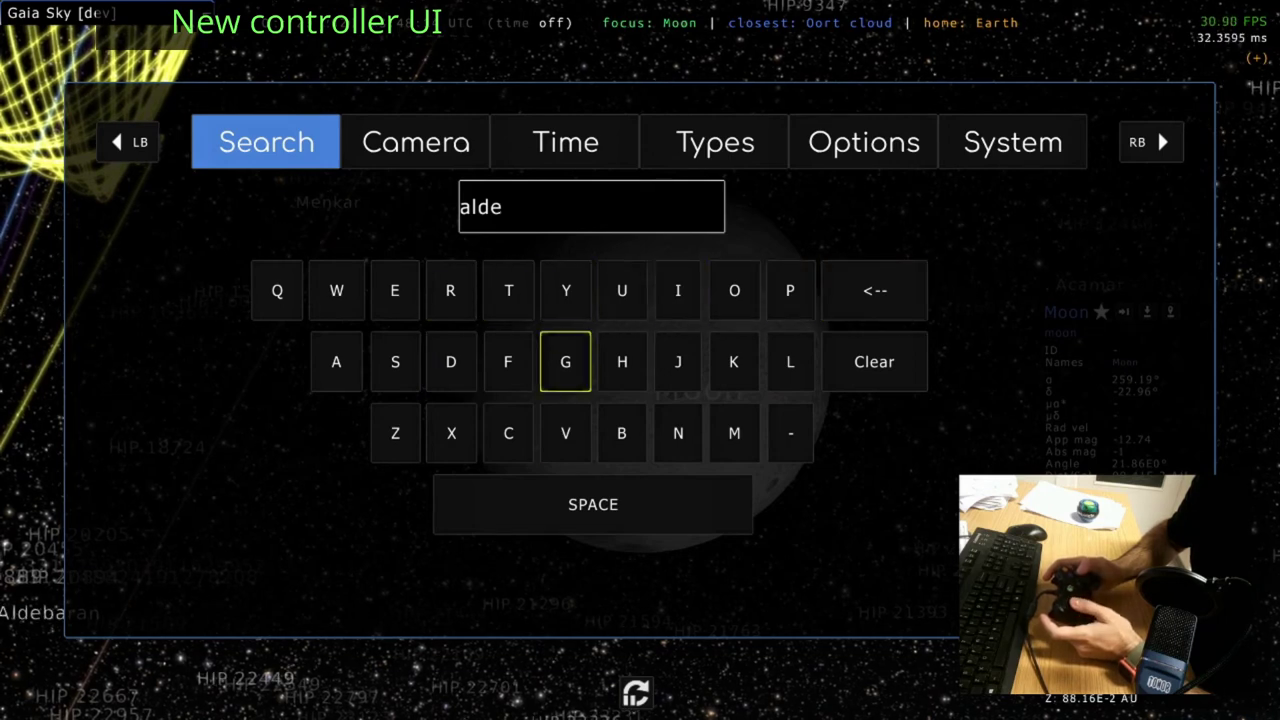
pyautogui.press('Down')
pyautogui.press('Right')
pyautogui.write('b')
pyautogui.press('Up')
pyautogui.press('Left')
pyautogui.press('Left')
pyautogui.press('Left')
pyautogui.press('Left')
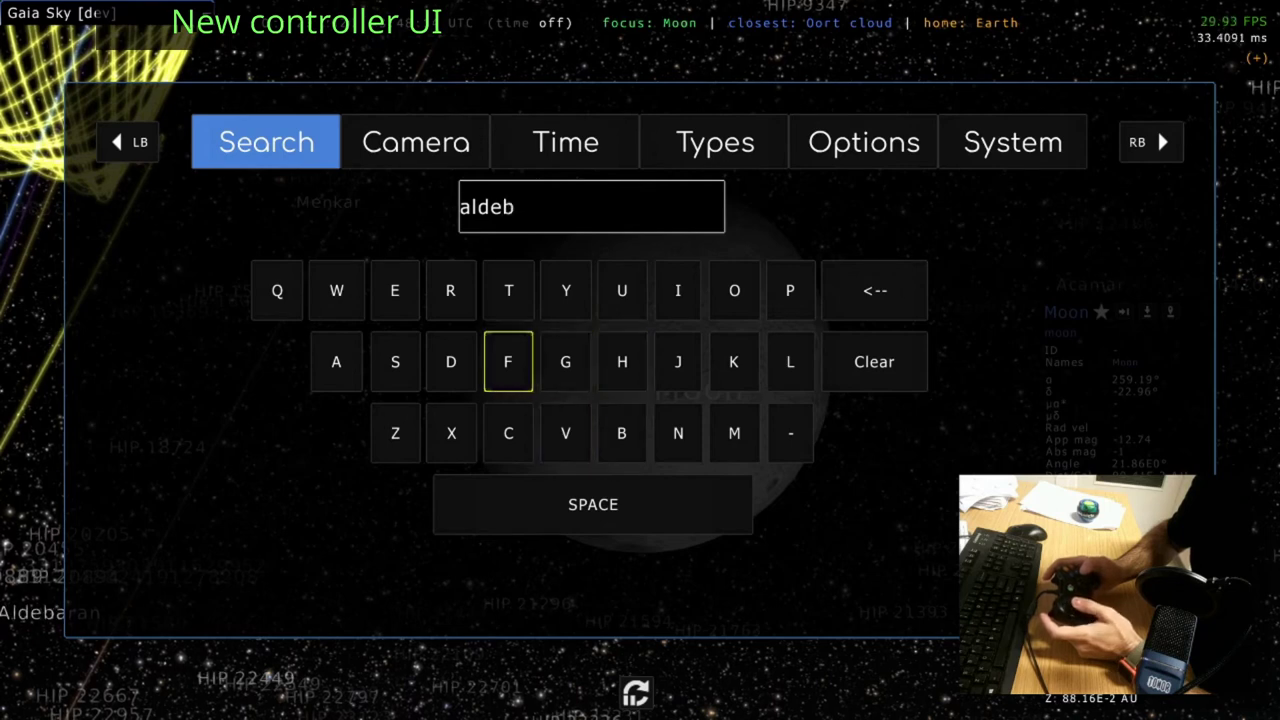
pyautogui.press('Left')
pyautogui.write('a')
pyautogui.press('Up')
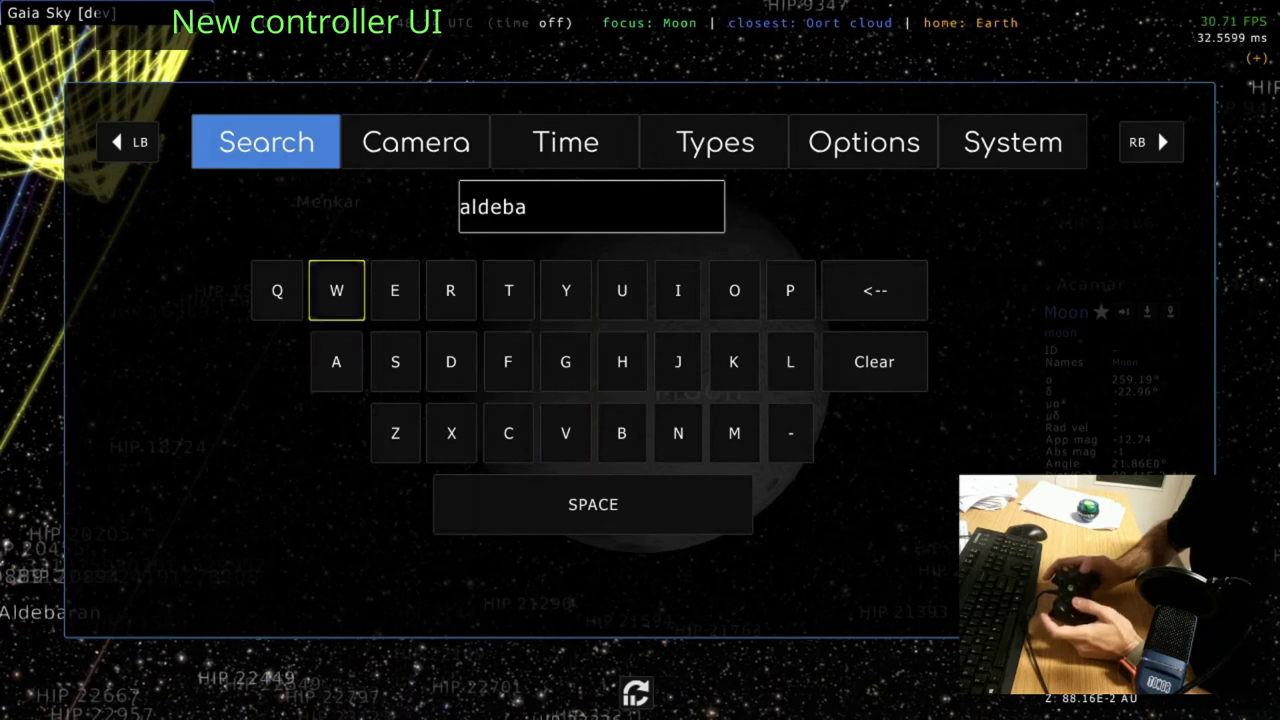
pyautogui.press('Right')
pyautogui.press('Right')
pyautogui.write('r')
pyautogui.press('Left')
pyautogui.press('Left')
pyautogui.press('Down')
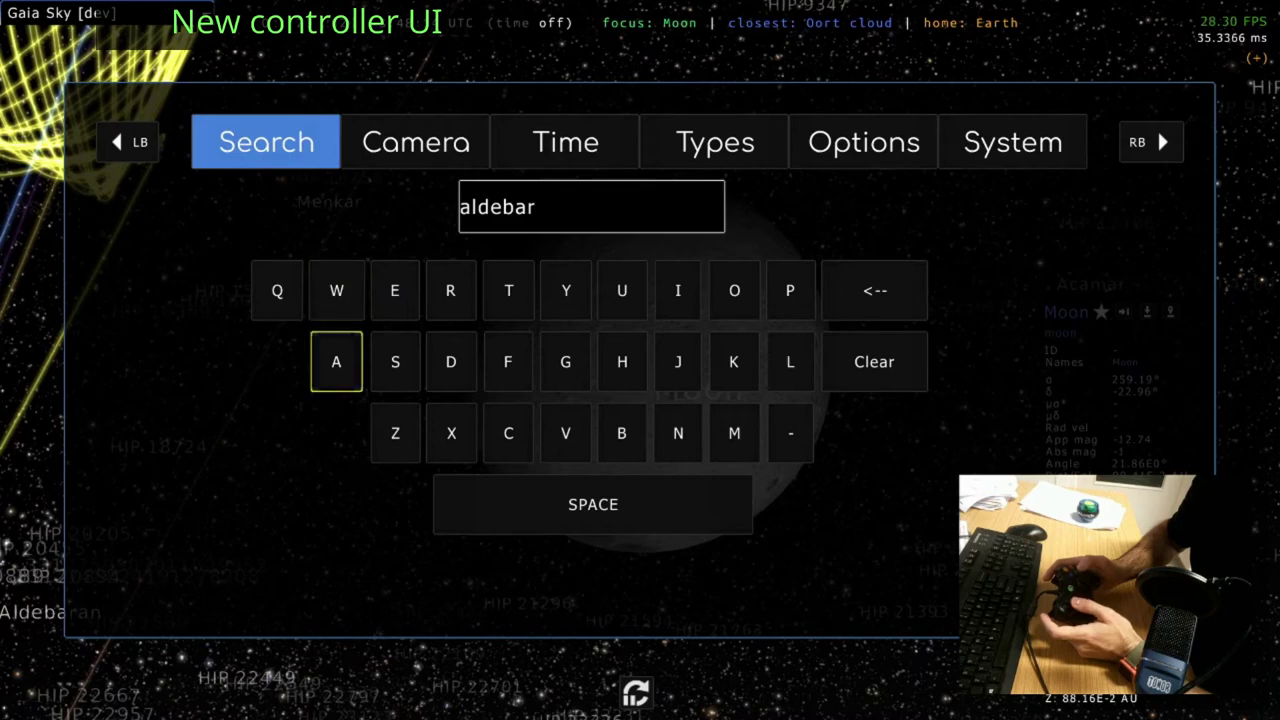
pyautogui.write('a')
pyautogui.press('Right')
pyautogui.press('Right')
pyautogui.press('Right')
pyautogui.press('Right')
pyautogui.press('Right')
pyautogui.press('Right')
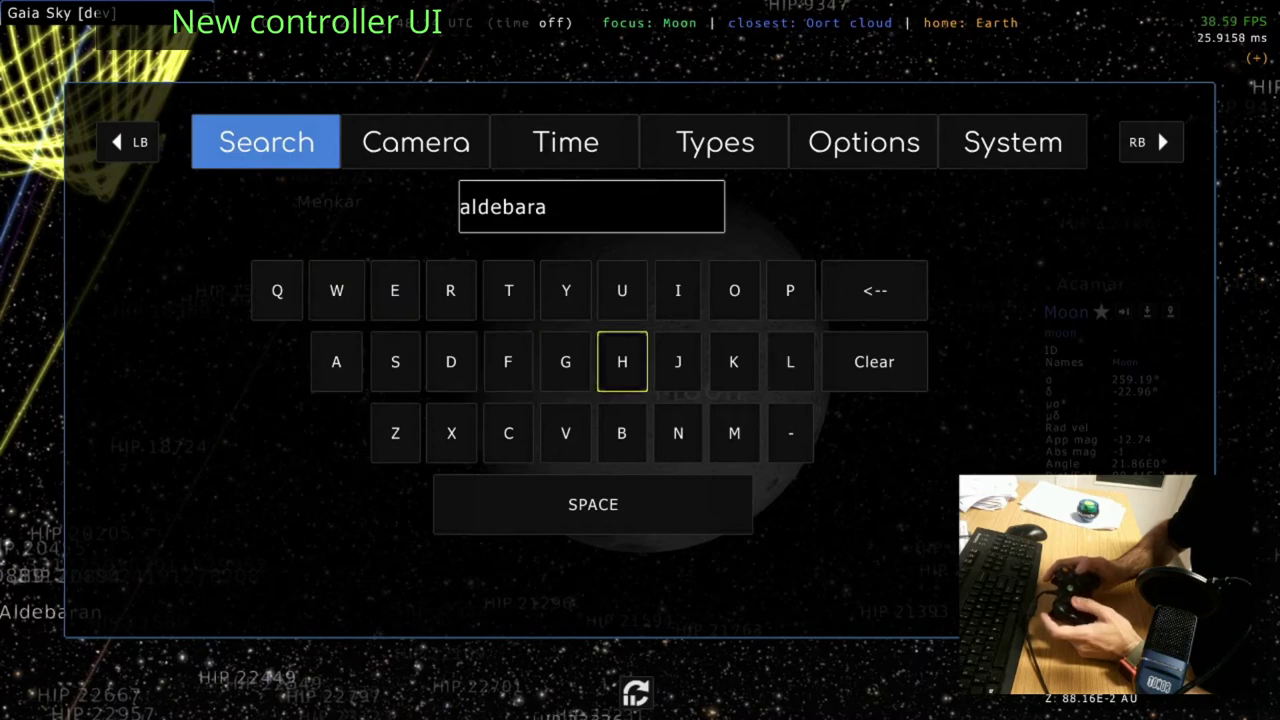
pyautogui.press('Down')
pyautogui.write('n')
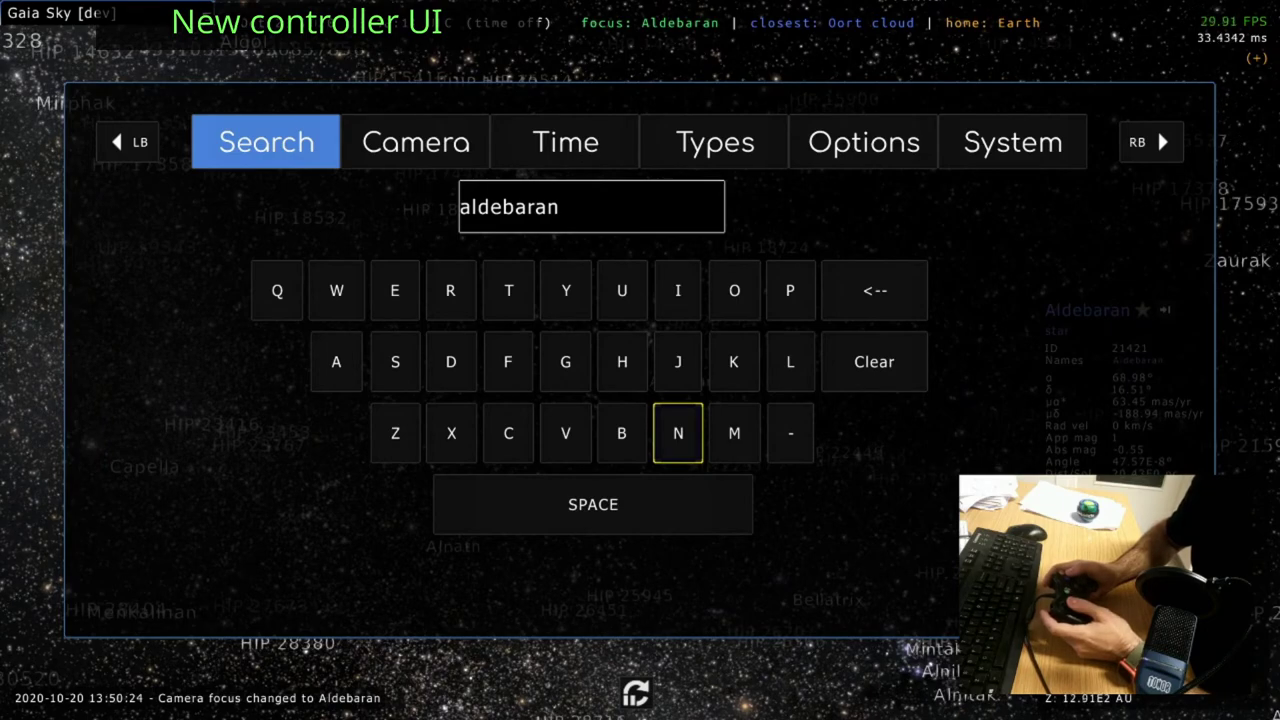
pyautogui.press('Up')
pyautogui.press('Escape')
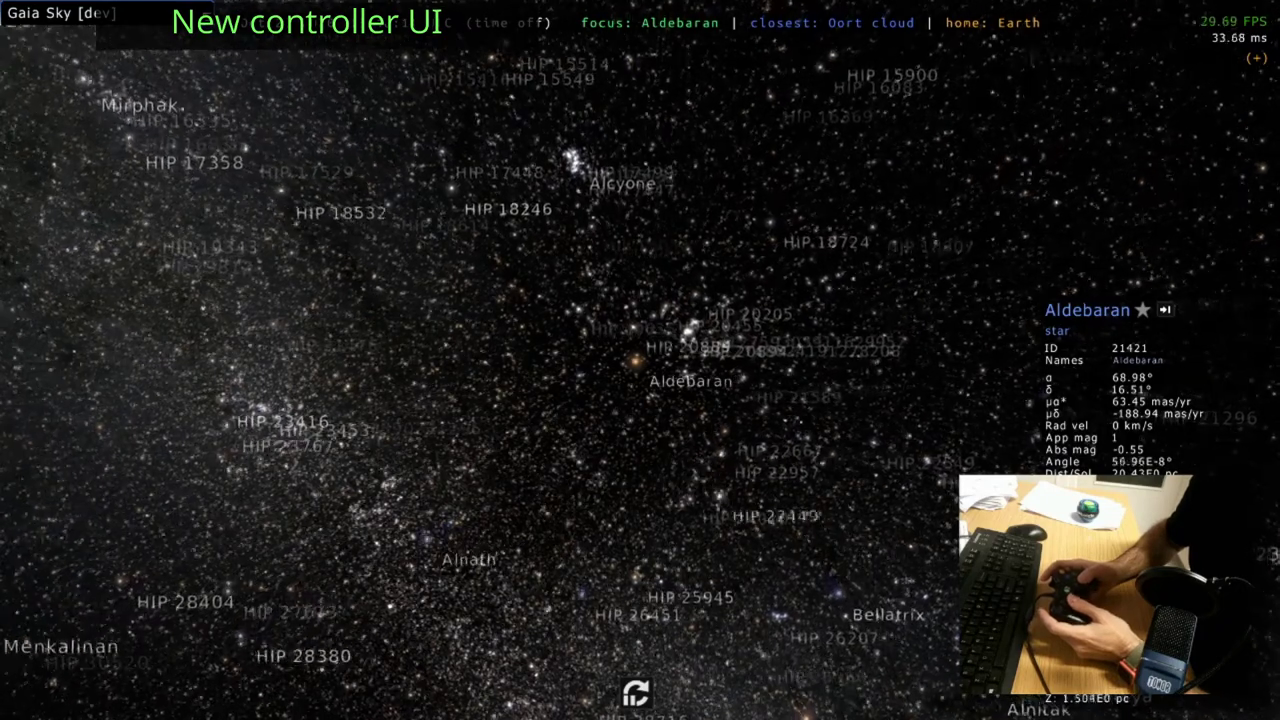
# - Switch the camera to free mode and close the controller overlay to fly freely
pyautogui.press('Escape')
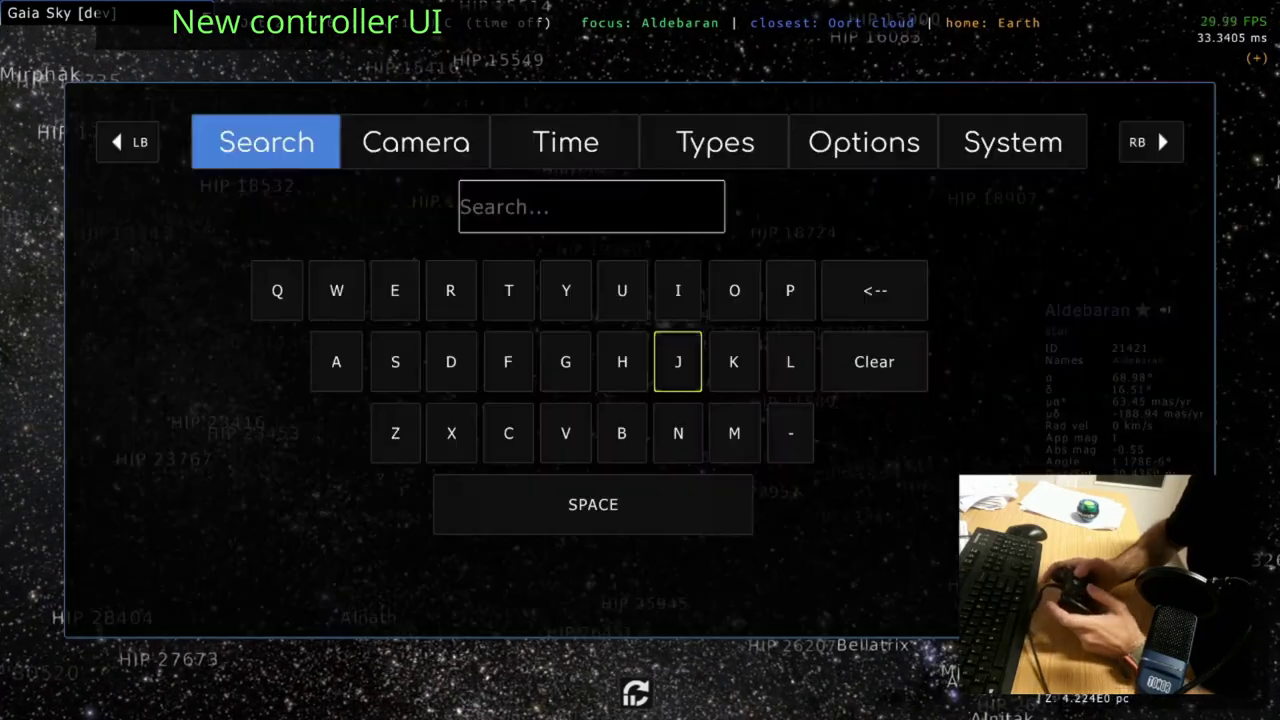
pyautogui.press('Tab')
pyautogui.press('Down')
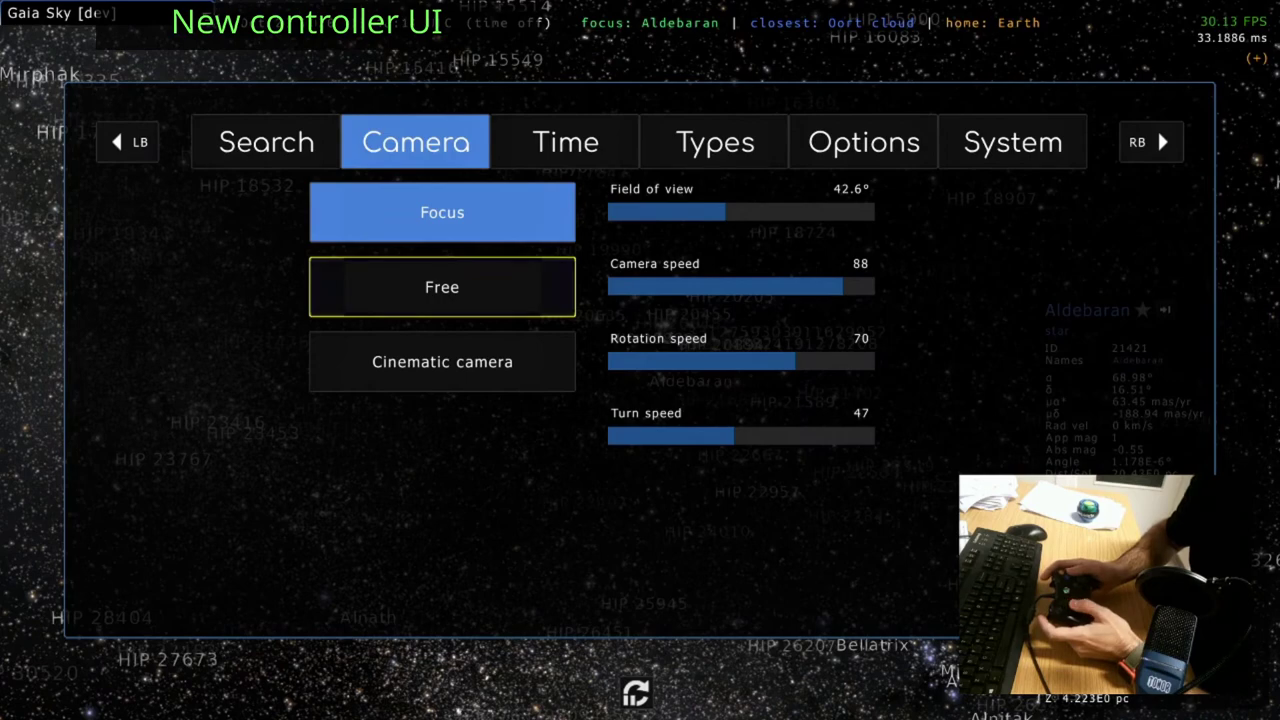
pyautogui.press('Return')
pyautogui.press('Up')
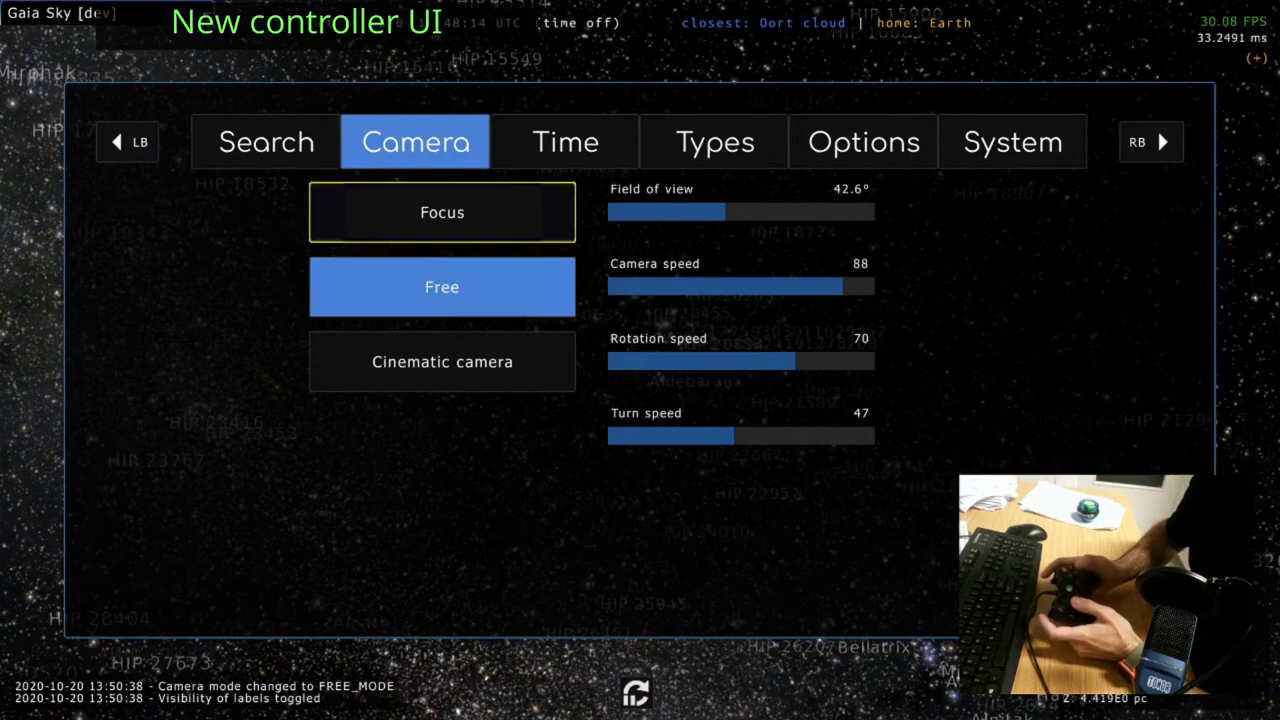
pyautogui.press('Escape')
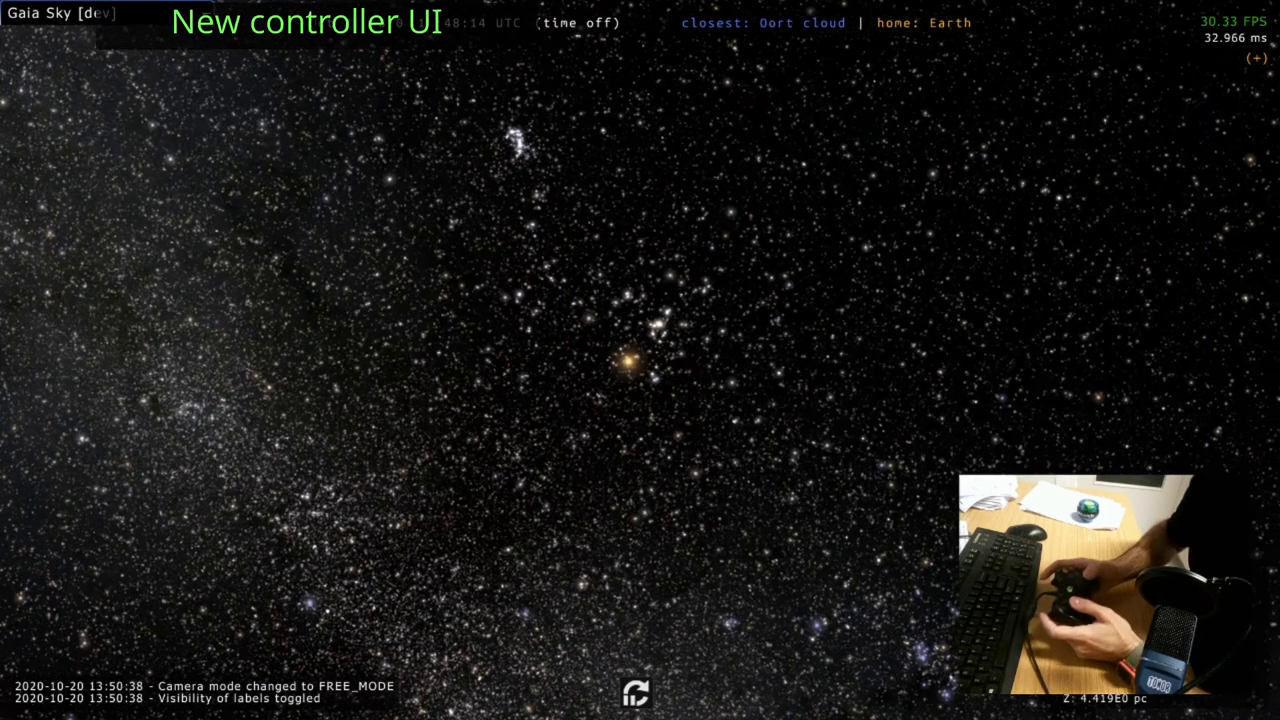
# - Return the camera to focus mode on Aldebaran and close the overlay to view it
pyautogui.press('Escape')
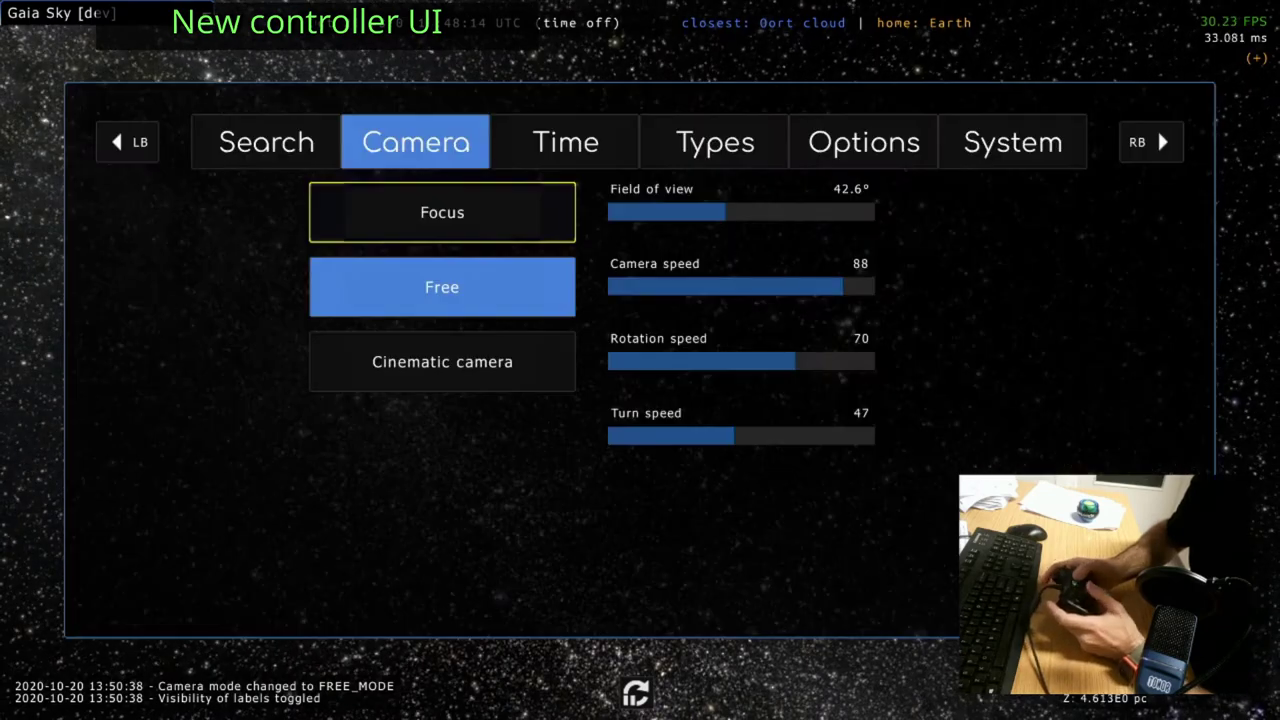
pyautogui.press('Up')
pyautogui.press('Left')
pyautogui.press('Return')
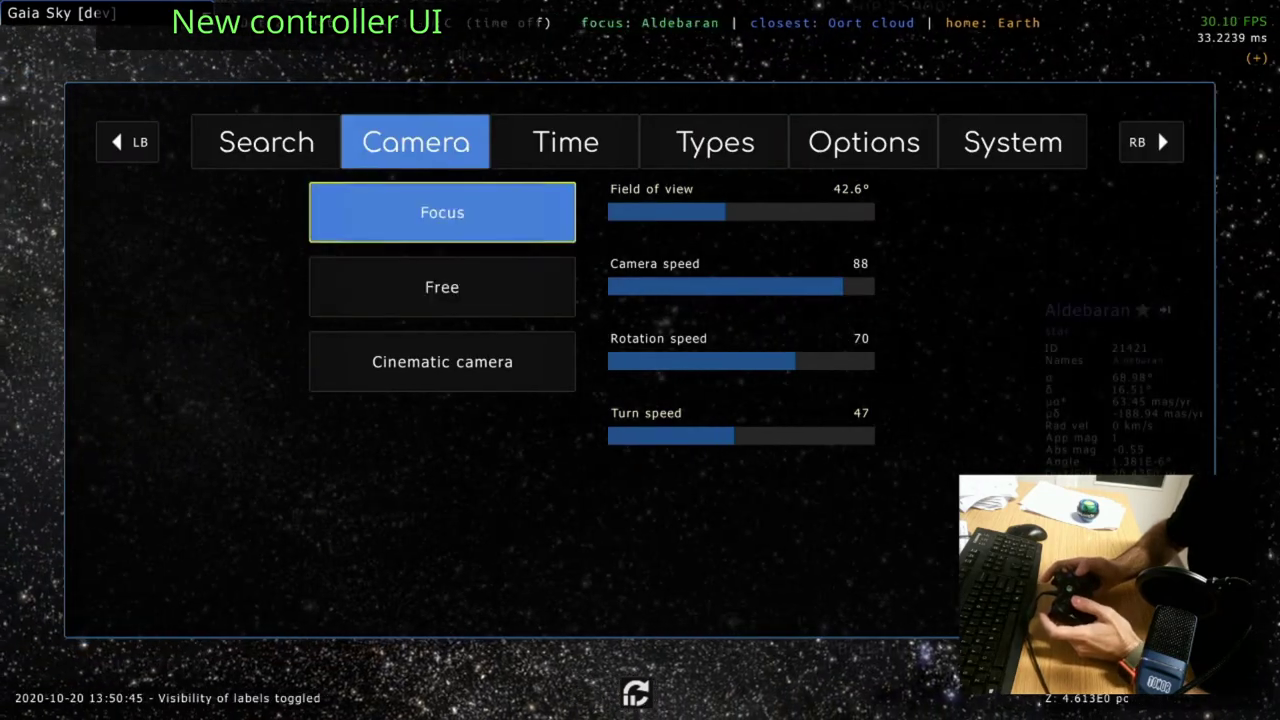
pyautogui.press('Escape')
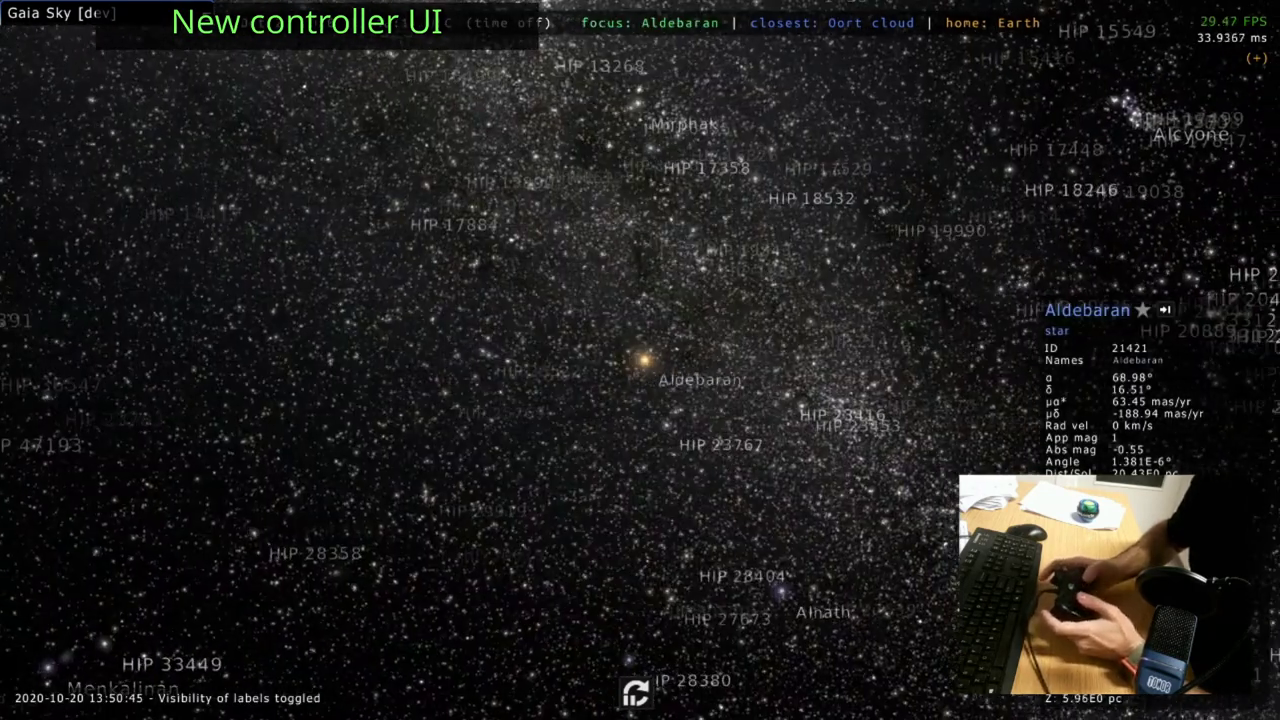
# - Set the field of view to 63° and the camera speed to 78
pyautogui.press('Escape')
pyautogui.press('Right')
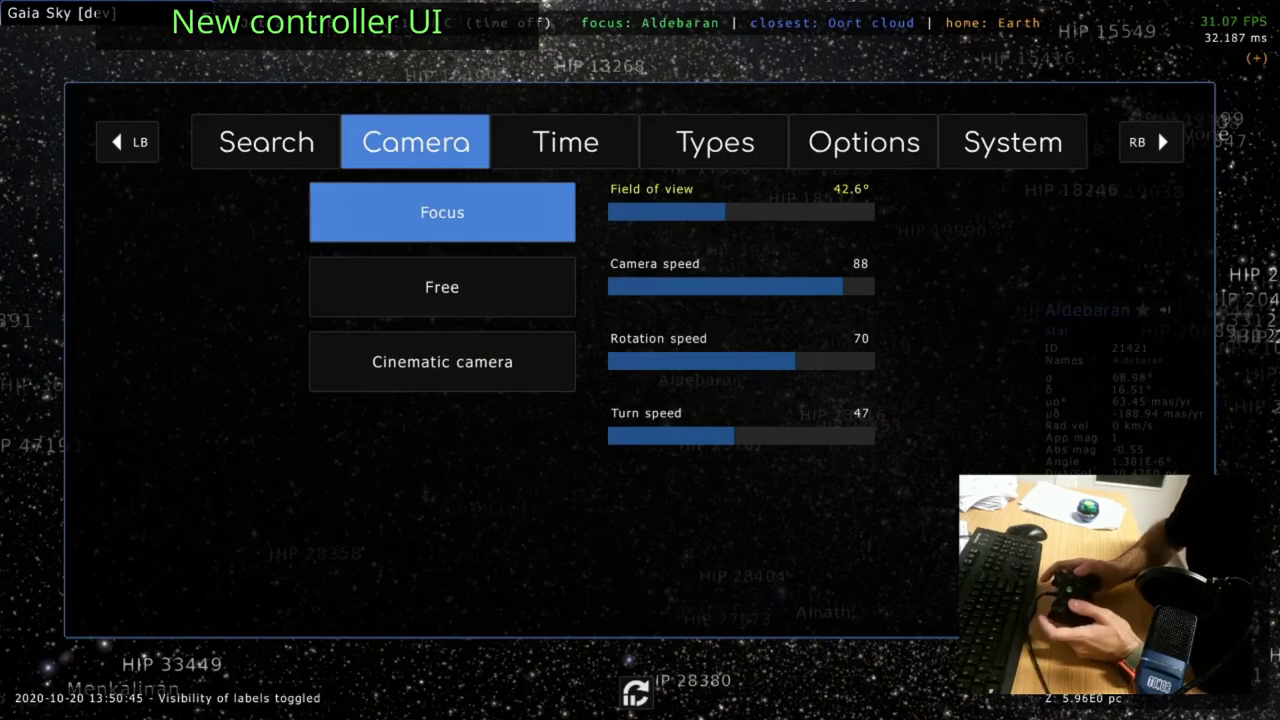
pyautogui.press('Right')
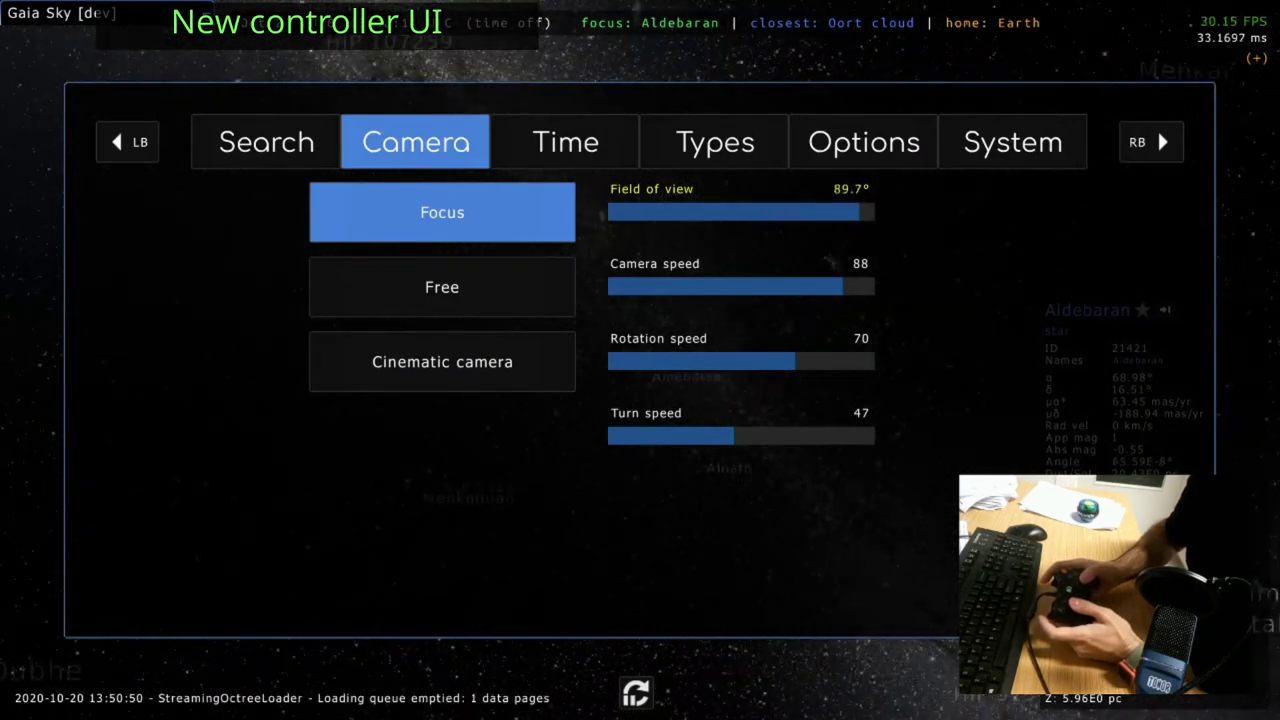
pyautogui.press('Left')
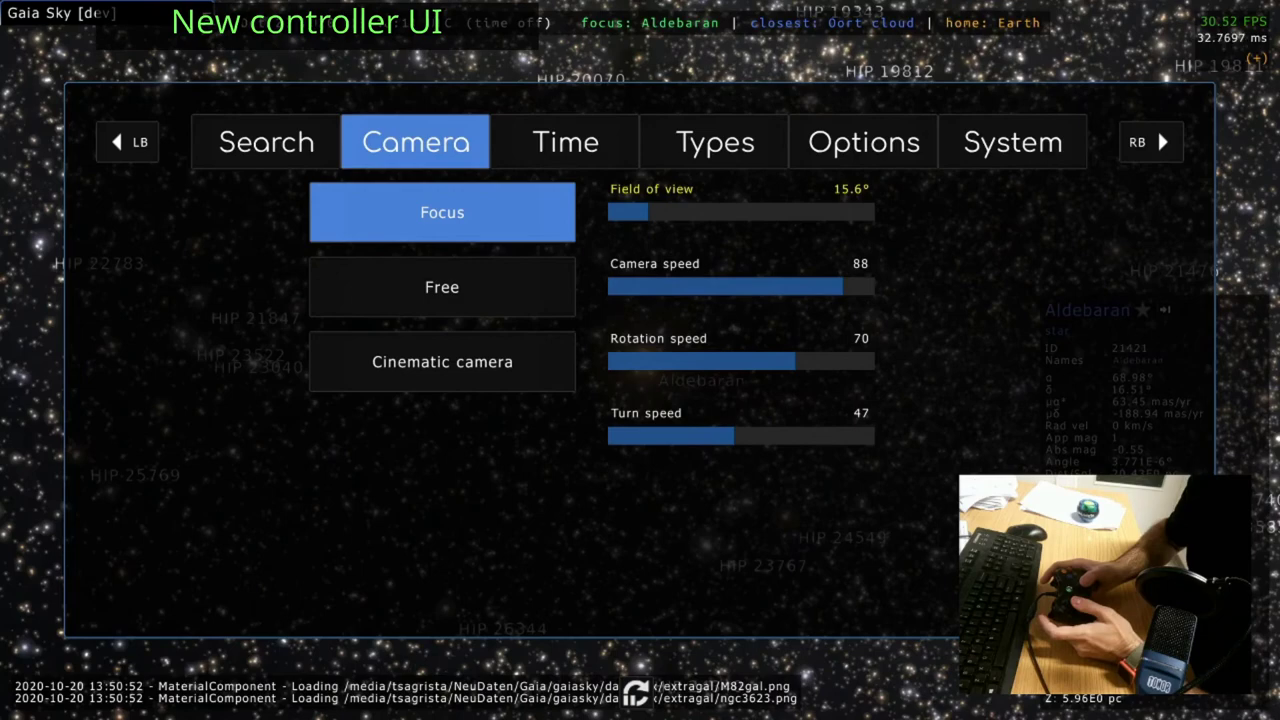
pyautogui.press('Right')
pyautogui.press('Left')
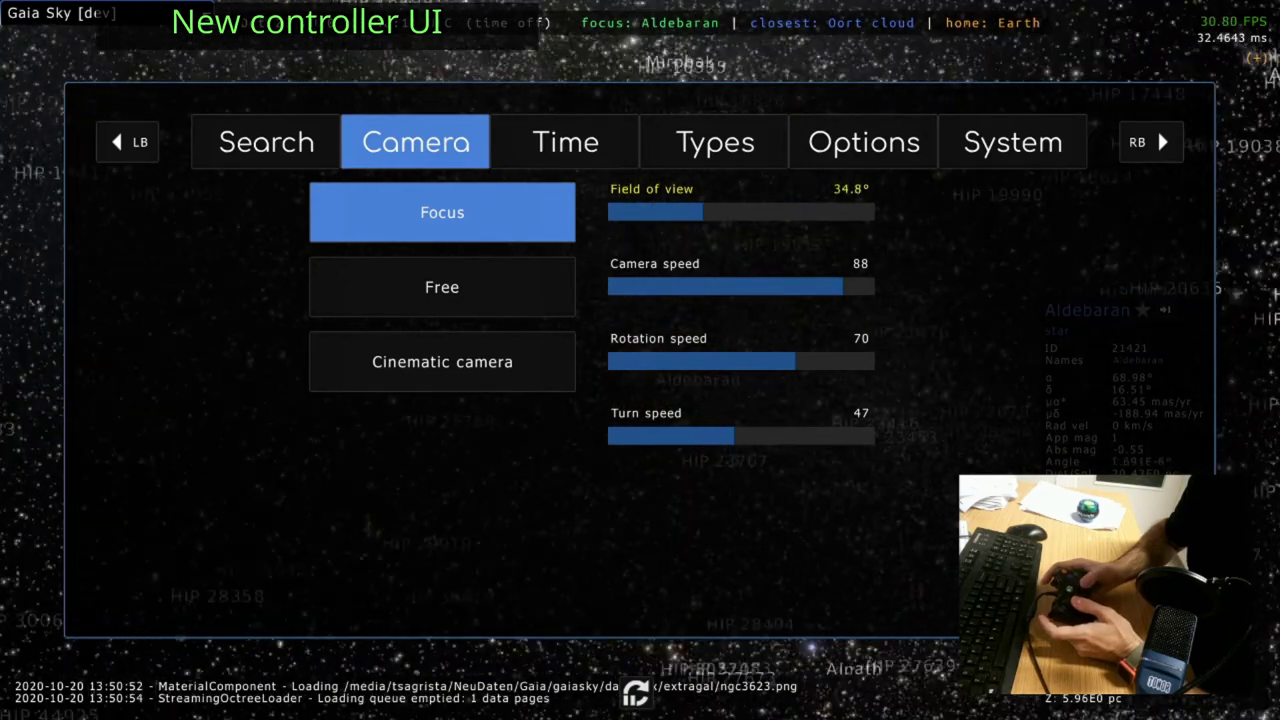
pyautogui.press('Right')
pyautogui.press('Left')
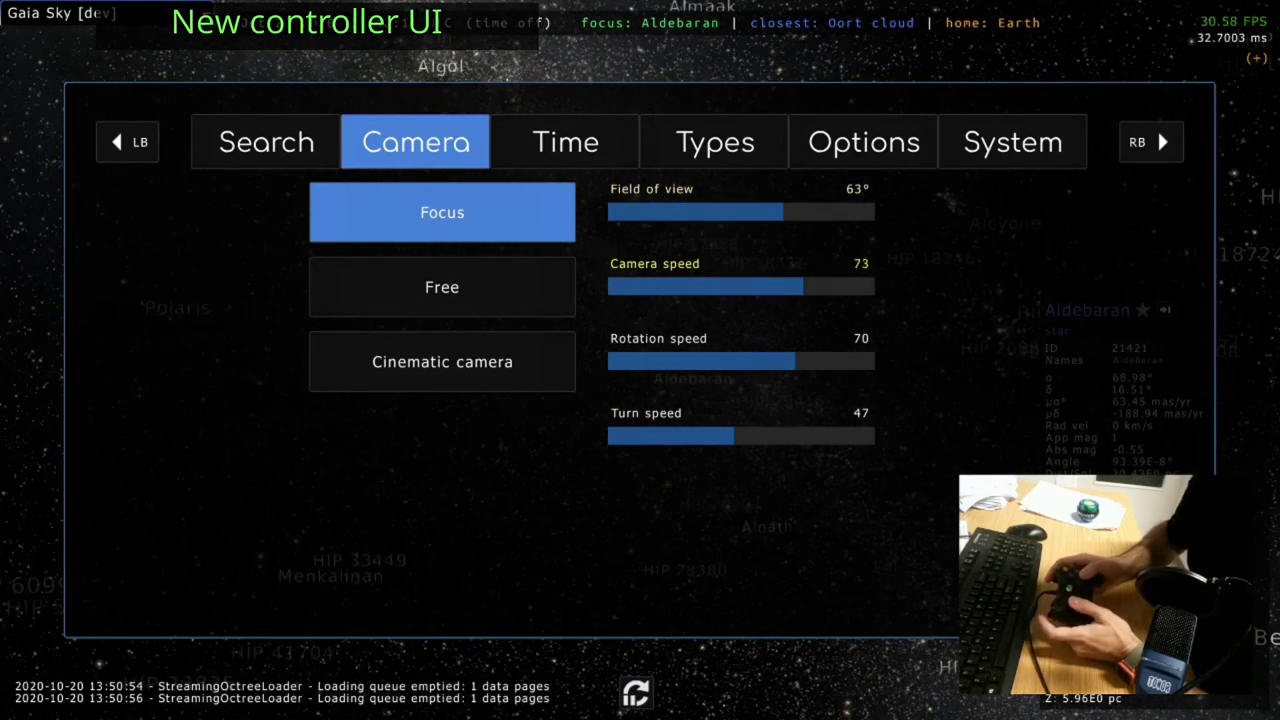
pyautogui.press('Right')
# - Browse the rotation speed setting and the cinematic, free and focus camera modes
pyautogui.press('Down')
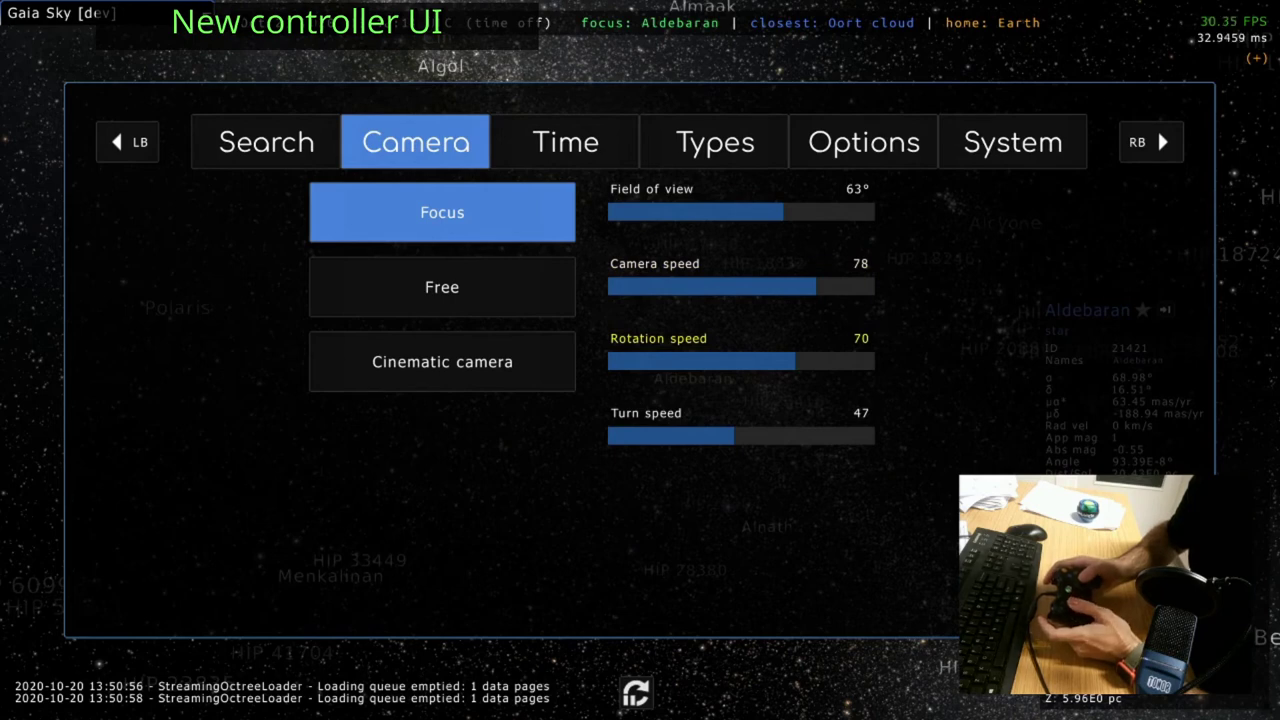
pyautogui.press('Left')
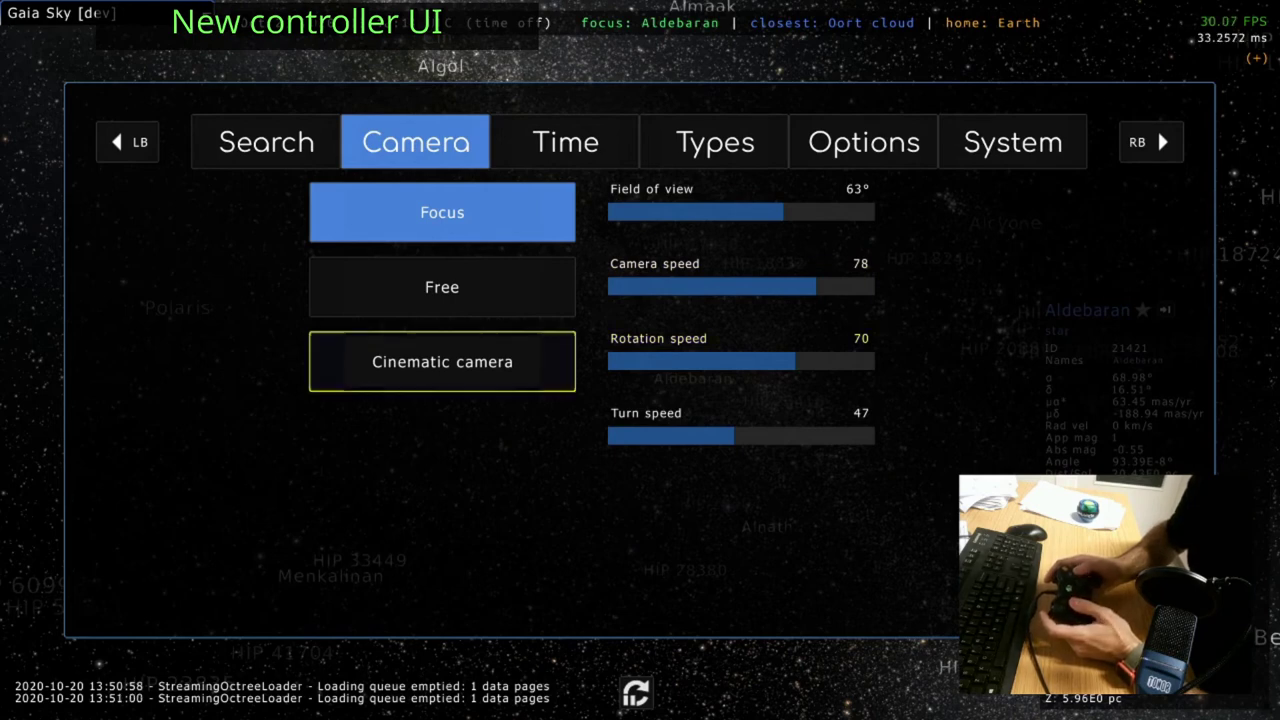
pyautogui.press('Up')
pyautogui.press('Down')
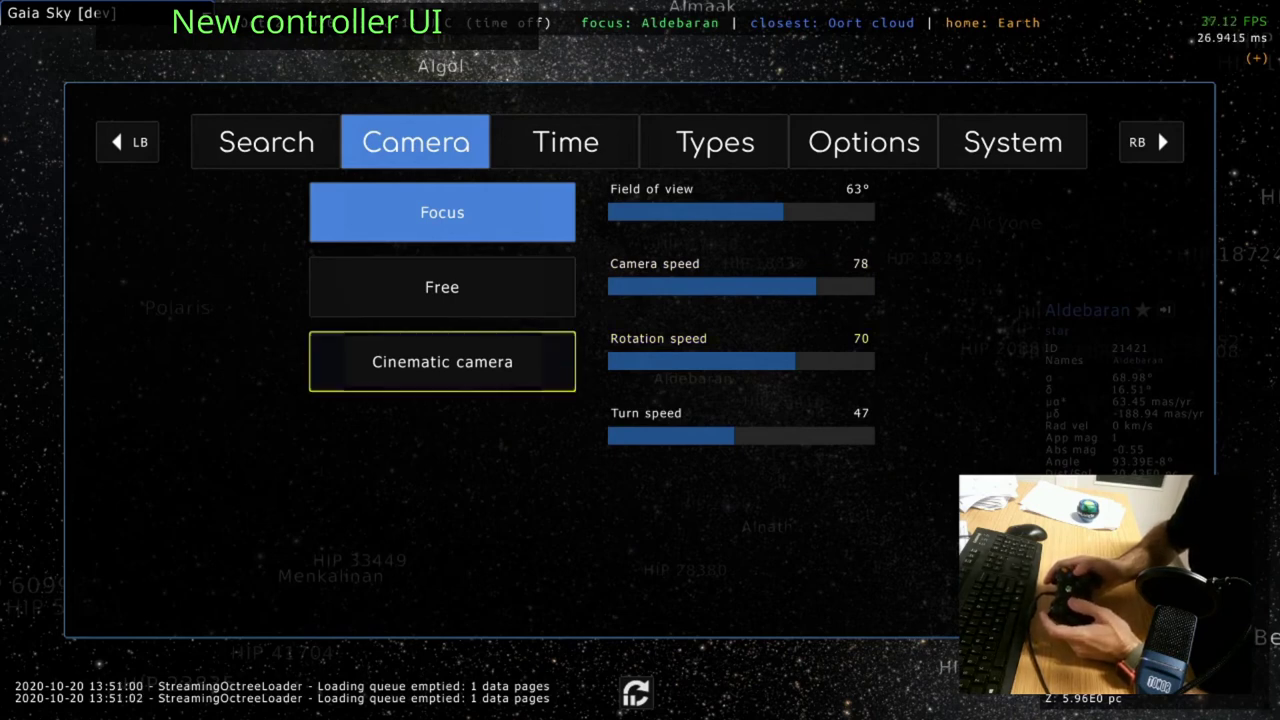
pyautogui.press('Up')
pyautogui.press('Up')
# - On the Time page, start the simulation clock and then pause it again
pyautogui.press('Tab')
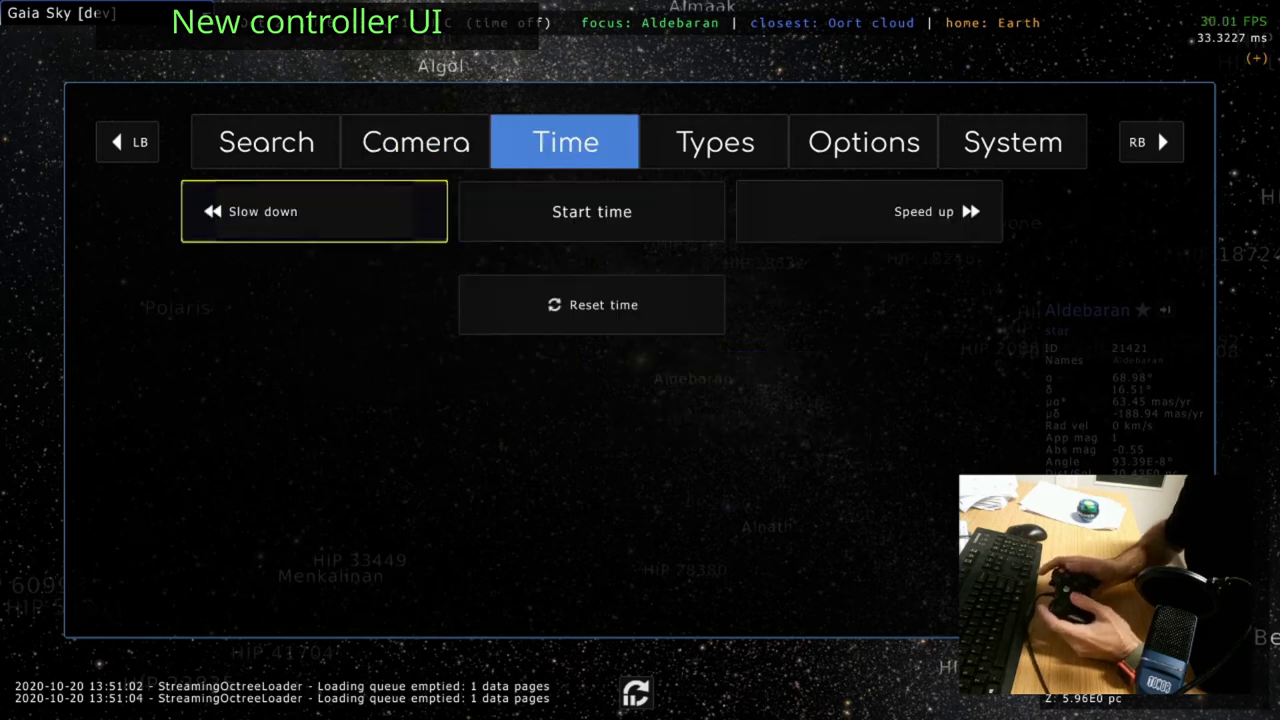
pyautogui.press('Right')
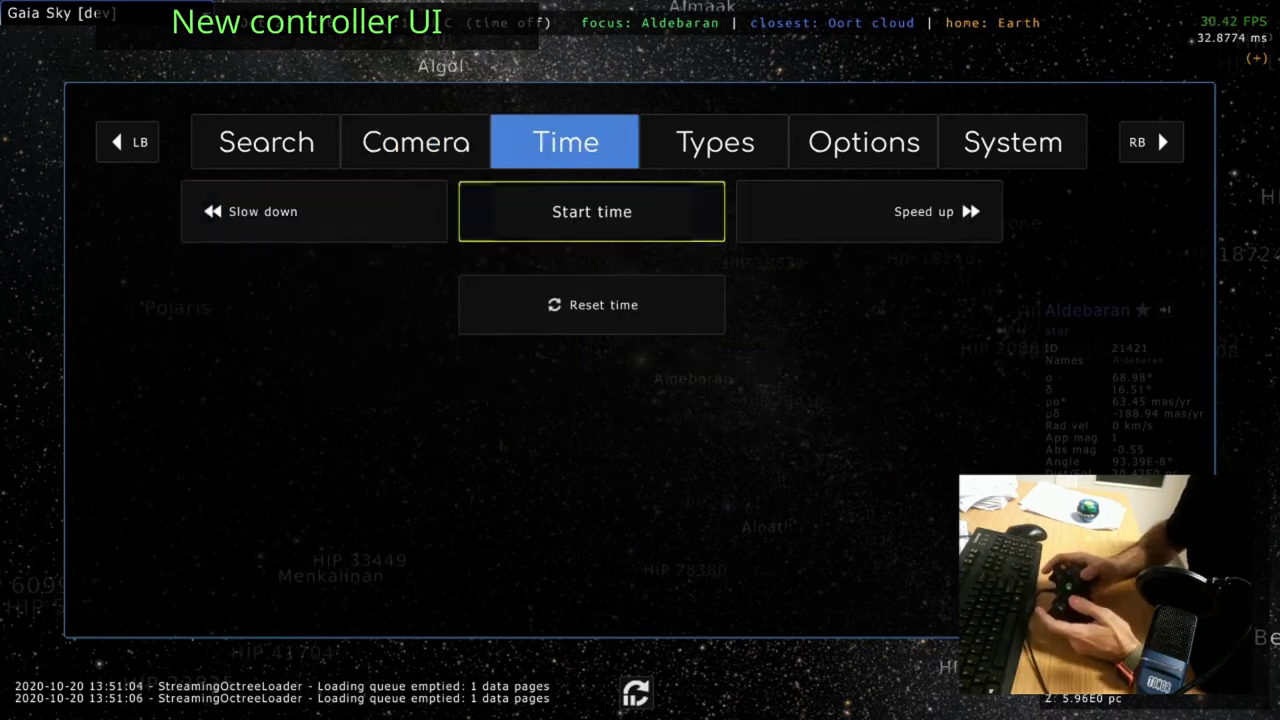
pyautogui.press('Return')
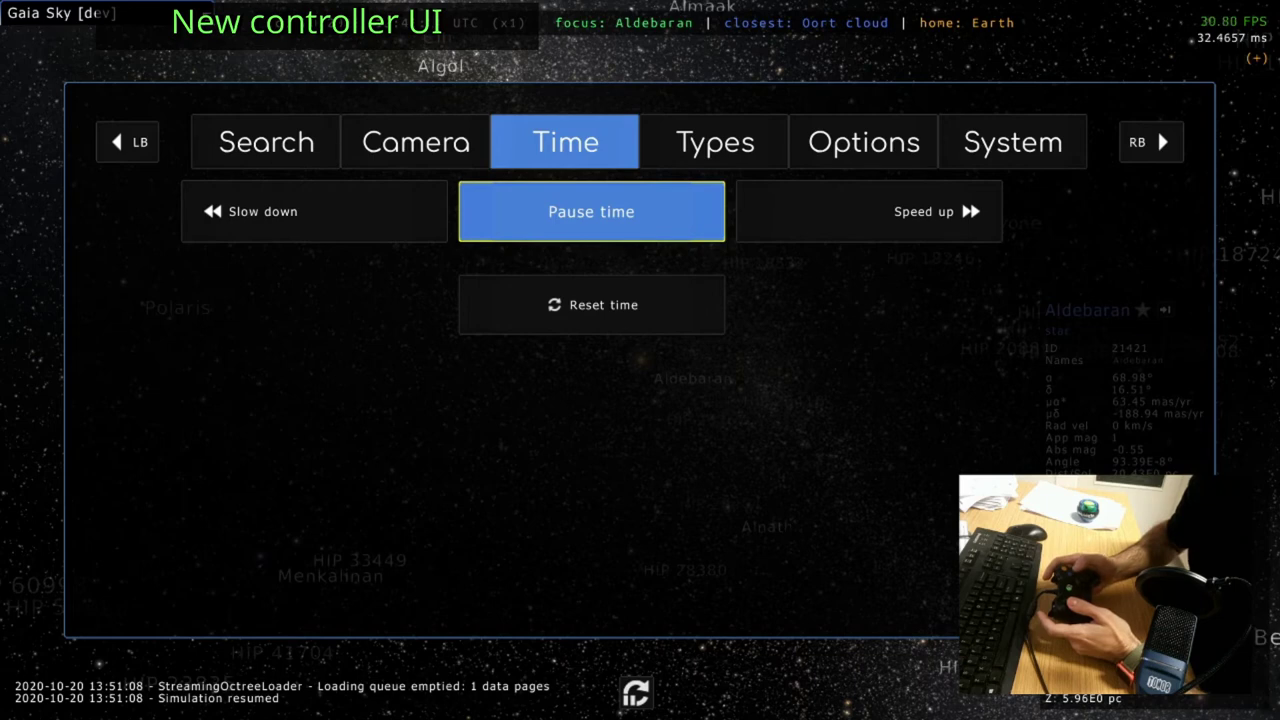
pyautogui.press('Return')
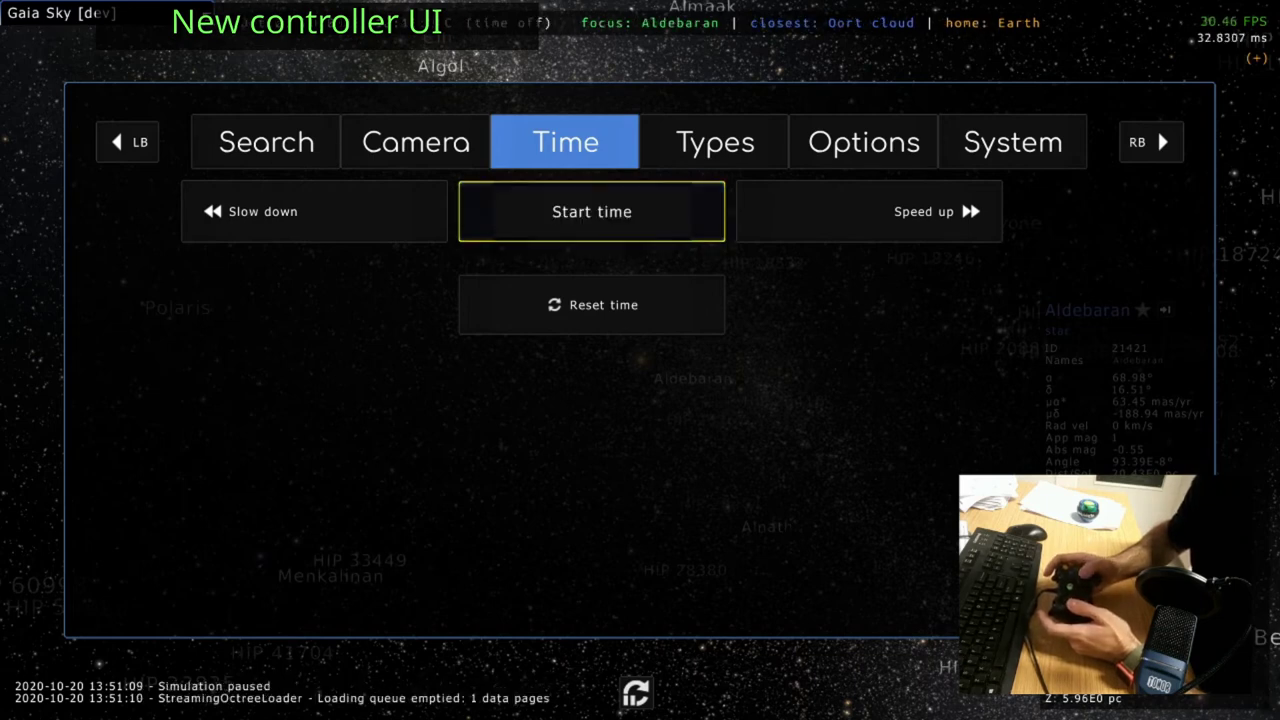
# - Raise the time warp to about x2.7E11, resume time, and hide the menu
pyautogui.press('Right')
pyautogui.press('Return')
pyautogui.press('Return')
pyautogui.press('Return')
pyautogui.press('Return')
pyautogui.press('Return')
pyautogui.press('Return')
pyautogui.press('Return')
pyautogui.press('Return')
pyautogui.press('Return')
pyautogui.press('Return')
pyautogui.press('Return')
pyautogui.press('Return')
pyautogui.press('Return')
pyautogui.press('Return')
pyautogui.press('Return')
pyautogui.press('Return')
pyautogui.press('Return')
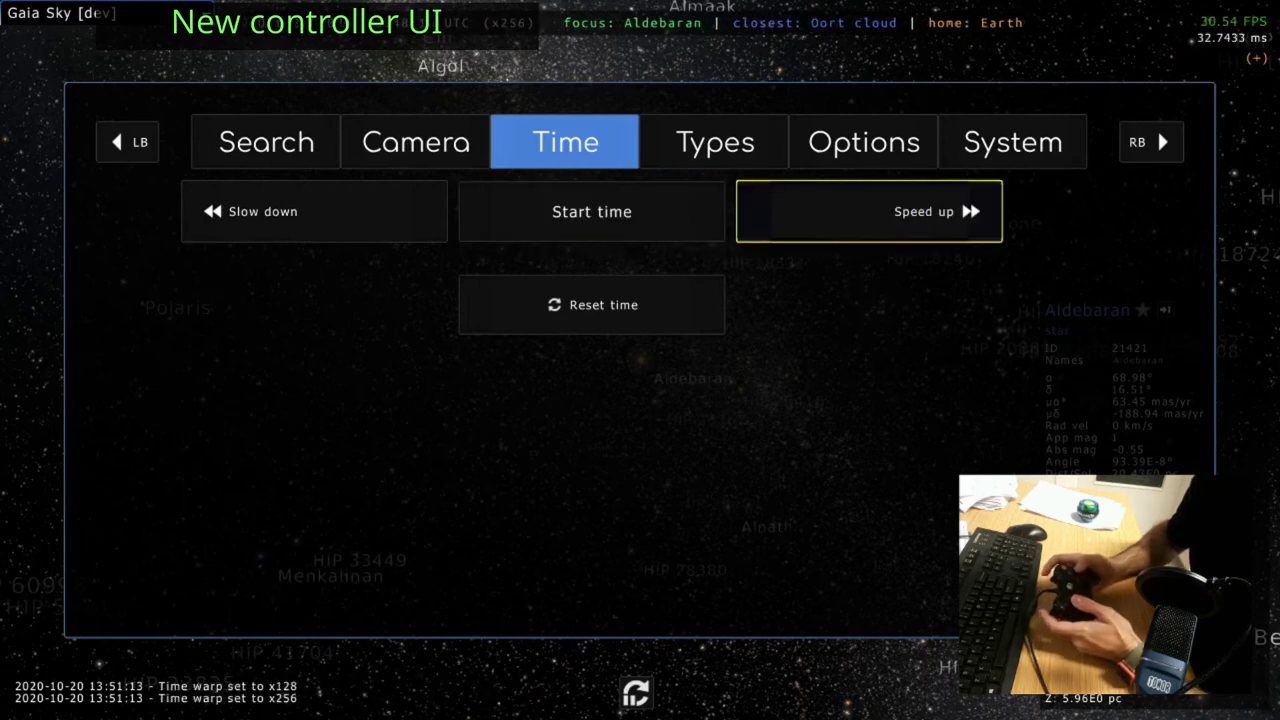
pyautogui.press('Return')
pyautogui.press('Return')
pyautogui.press('Return')
pyautogui.press('Return')
pyautogui.press('Return')
pyautogui.press('Return')
pyautogui.press('Return')
pyautogui.press('Return')
pyautogui.press('Return')
pyautogui.press('Return')
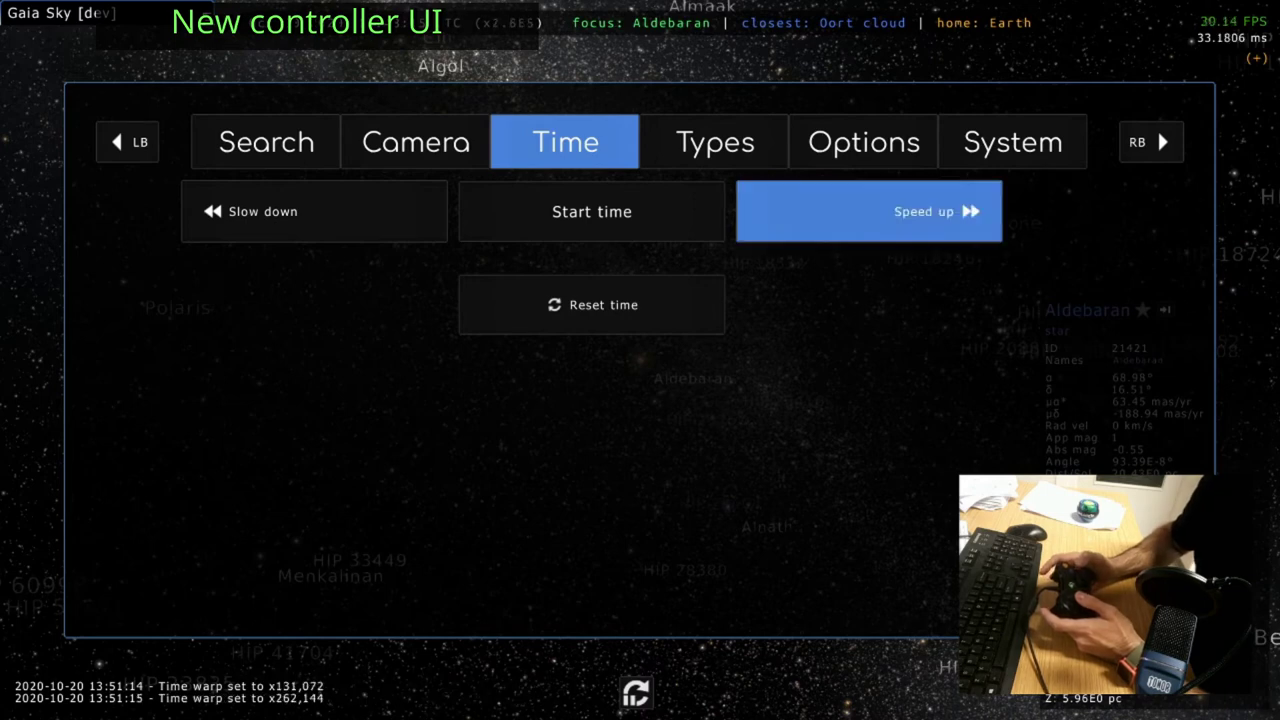
pyautogui.press('Return')
pyautogui.press('Return')
pyautogui.press('Return')
pyautogui.press('Return')
pyautogui.press('Return')
pyautogui.press('Return')
pyautogui.press('Return')
pyautogui.press('Return')
pyautogui.press('Return')
pyautogui.press('Return')
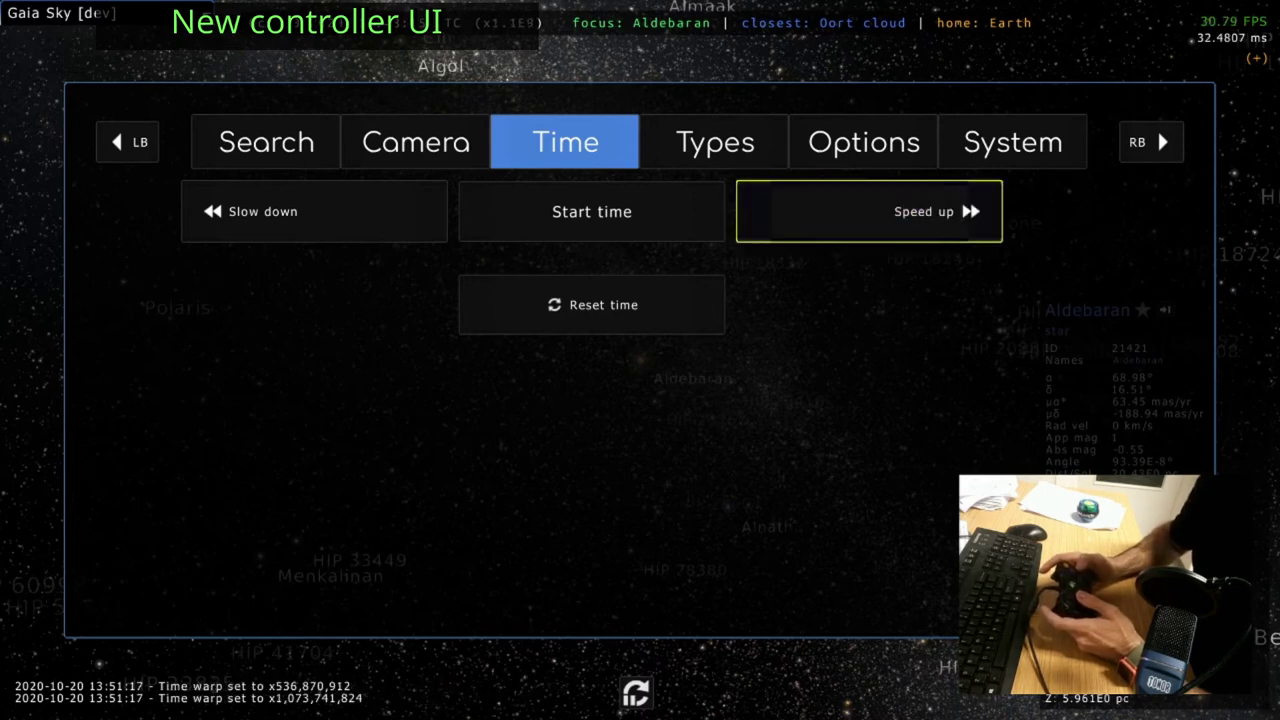
pyautogui.press('Return')
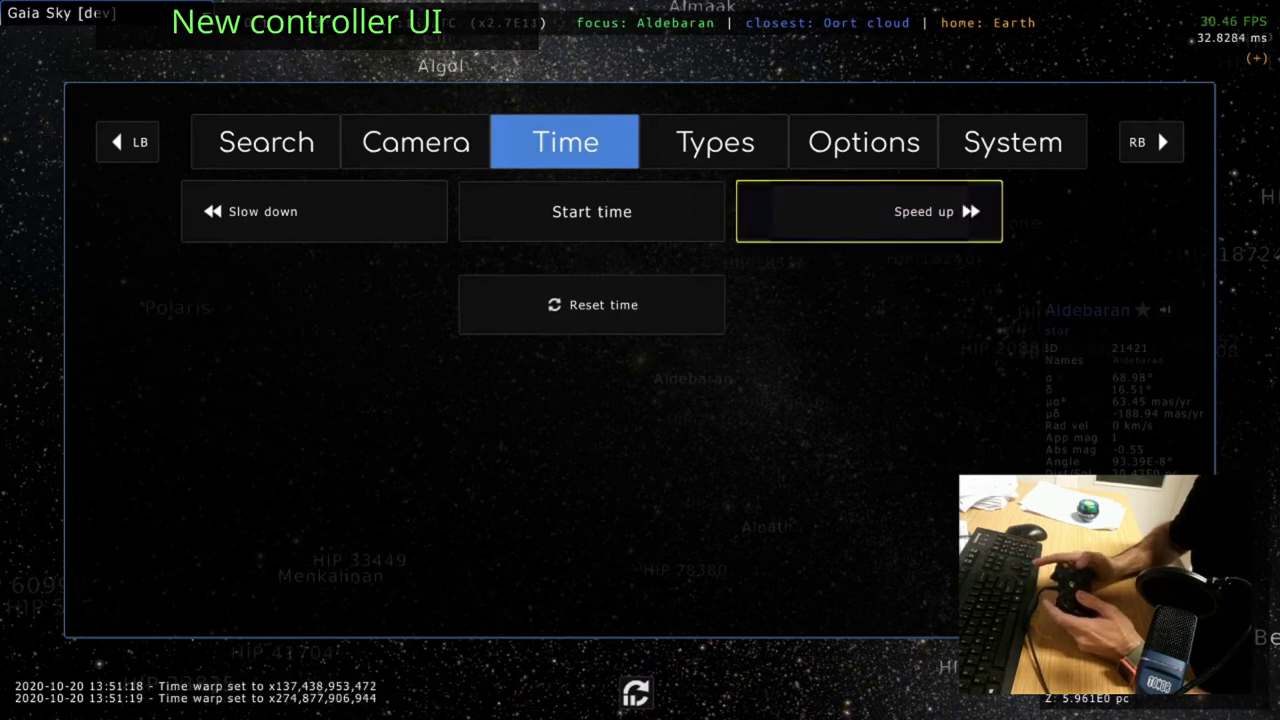
pyautogui.press('Left')
pyautogui.press('Return')
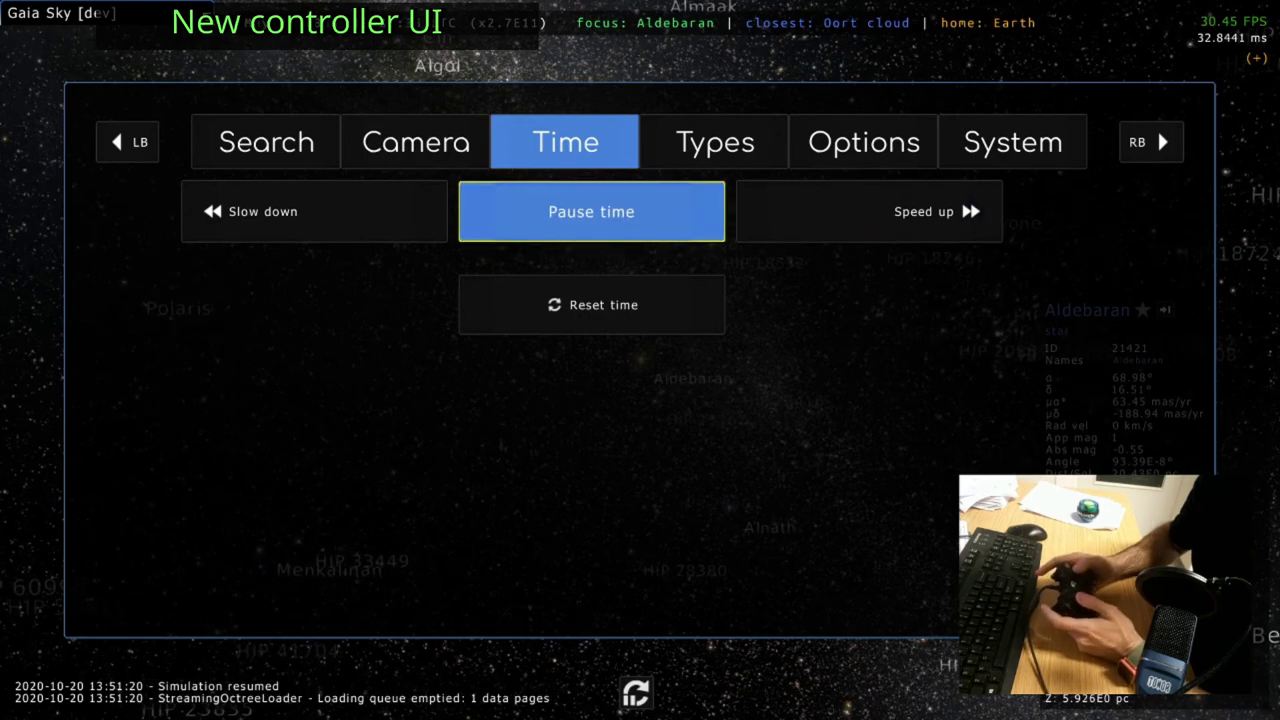
pyautogui.press('Escape')
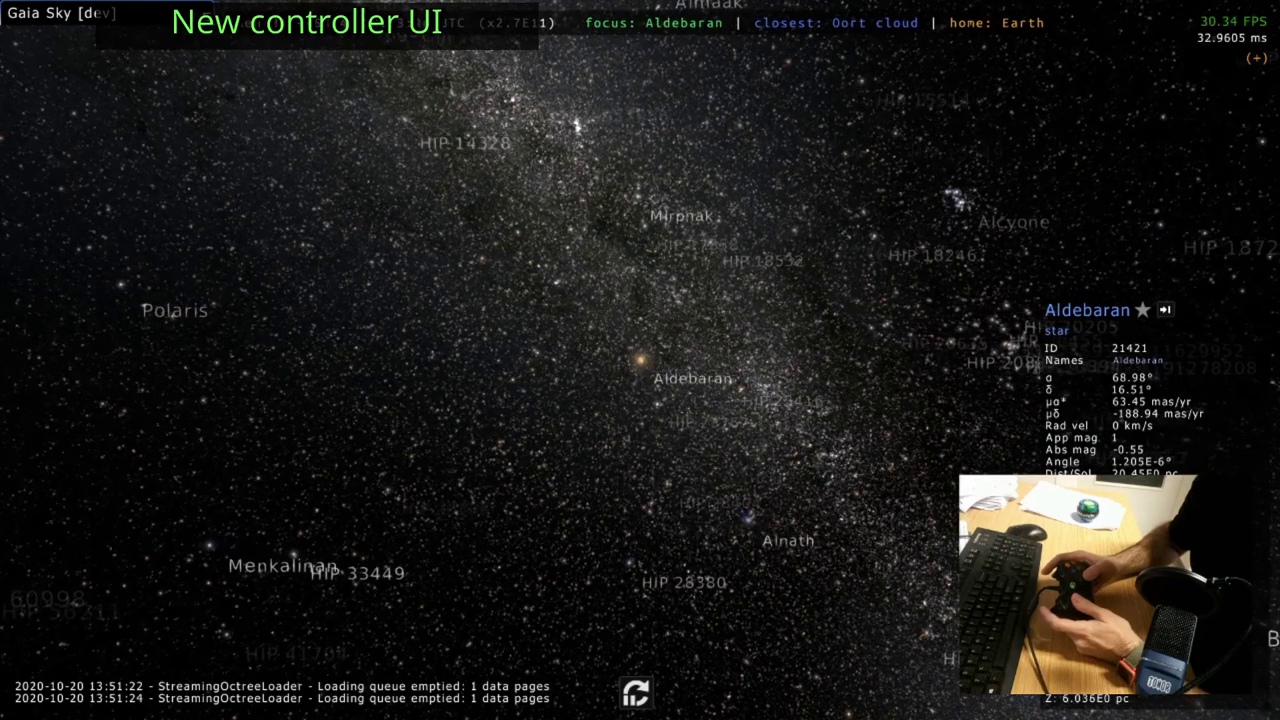
# - Switch the camera to free mode from the Camera page and close the controller menu
pyautogui.press('Escape')
pyautogui.press('Left')
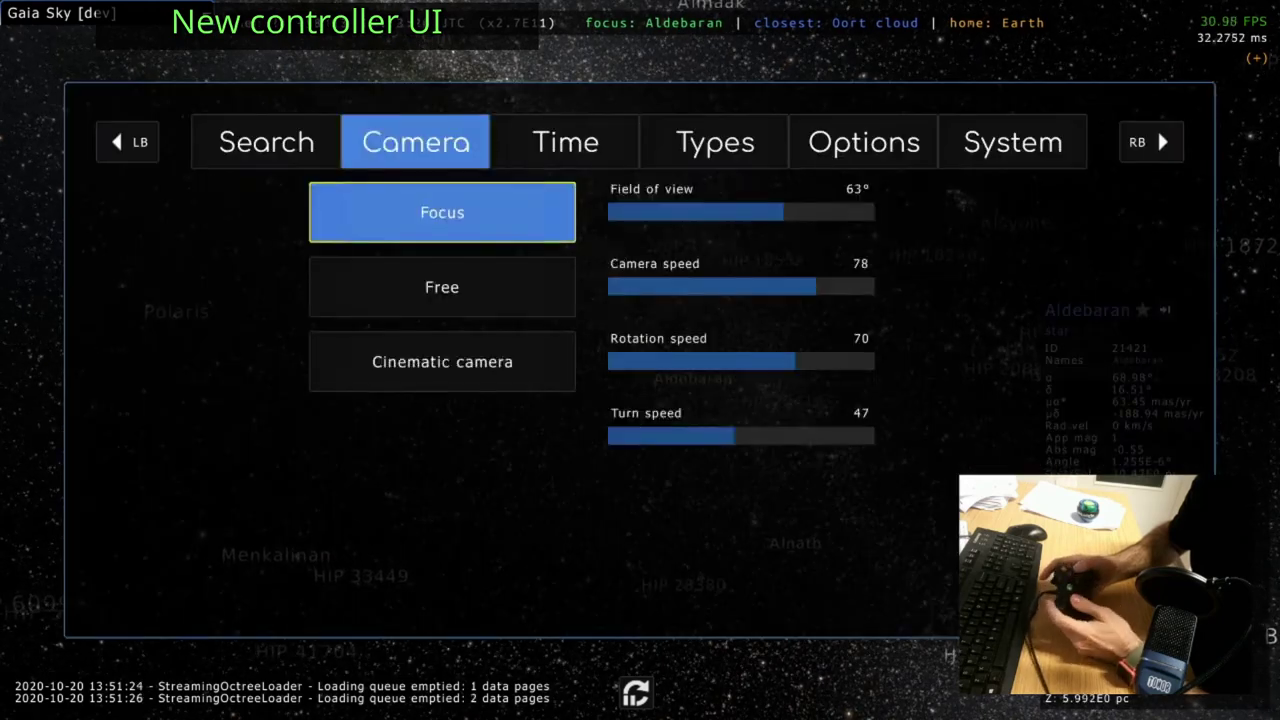
pyautogui.press('Down')
pyautogui.press('Return')
pyautogui.press('Escape')
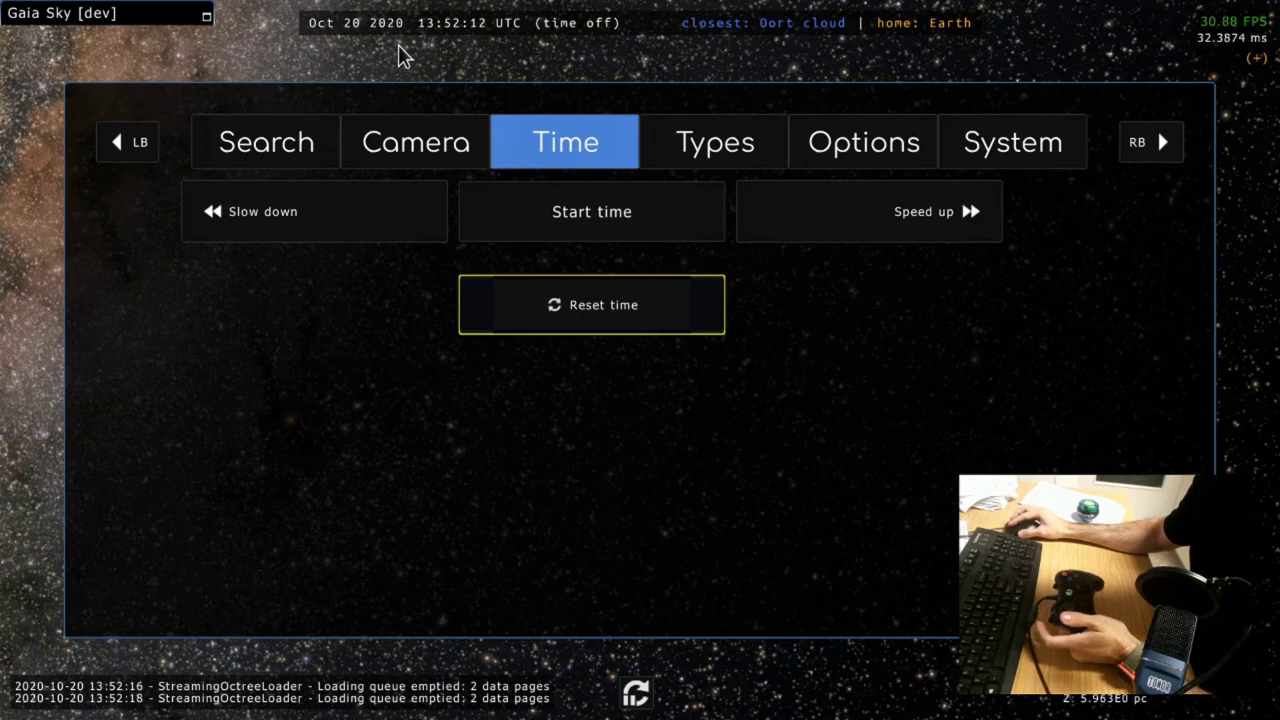
# - Hide the stars on the object type page and close the menu to see the starless sky
pyautogui.press('Right')
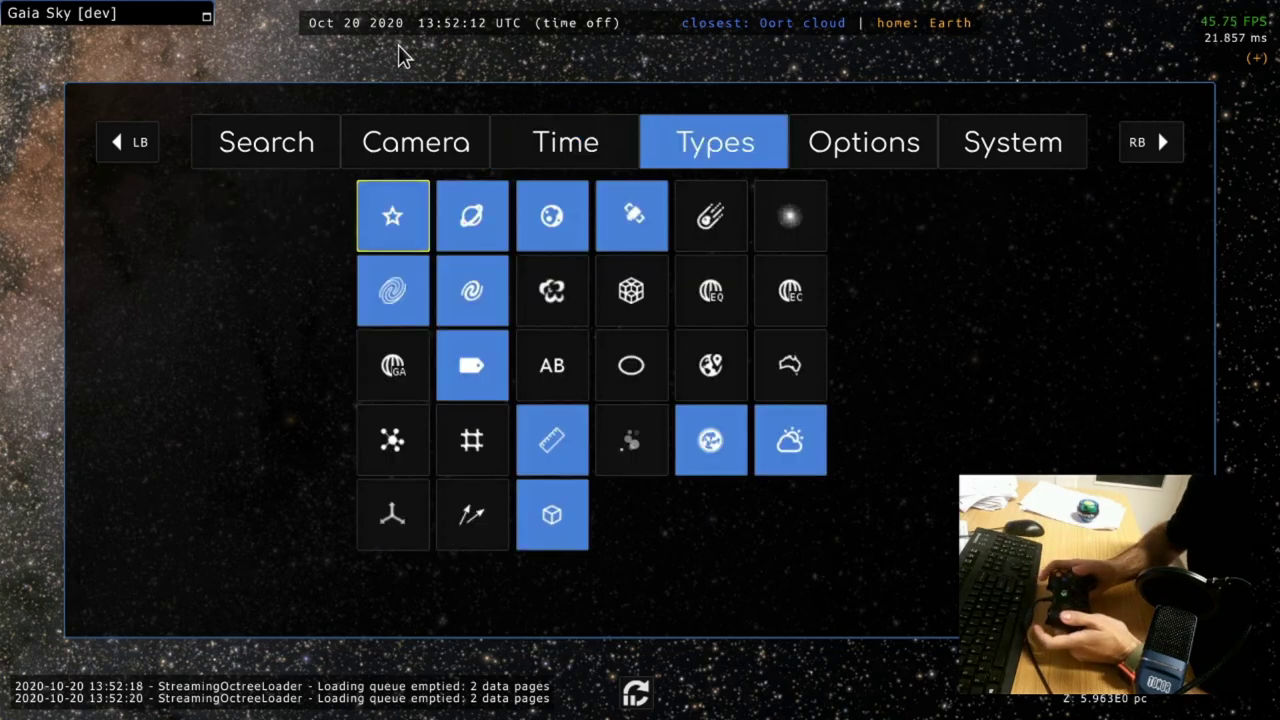
pyautogui.press('Right')
pyautogui.press('Left')
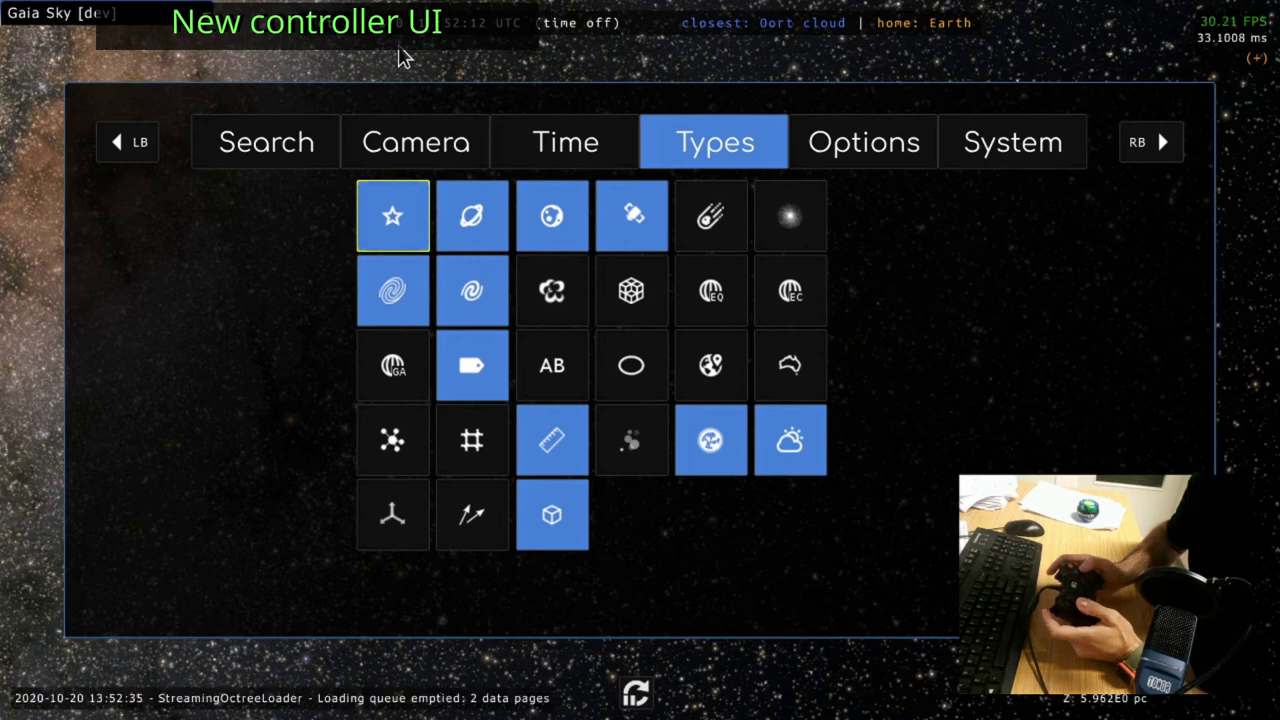
pyautogui.press('Return')
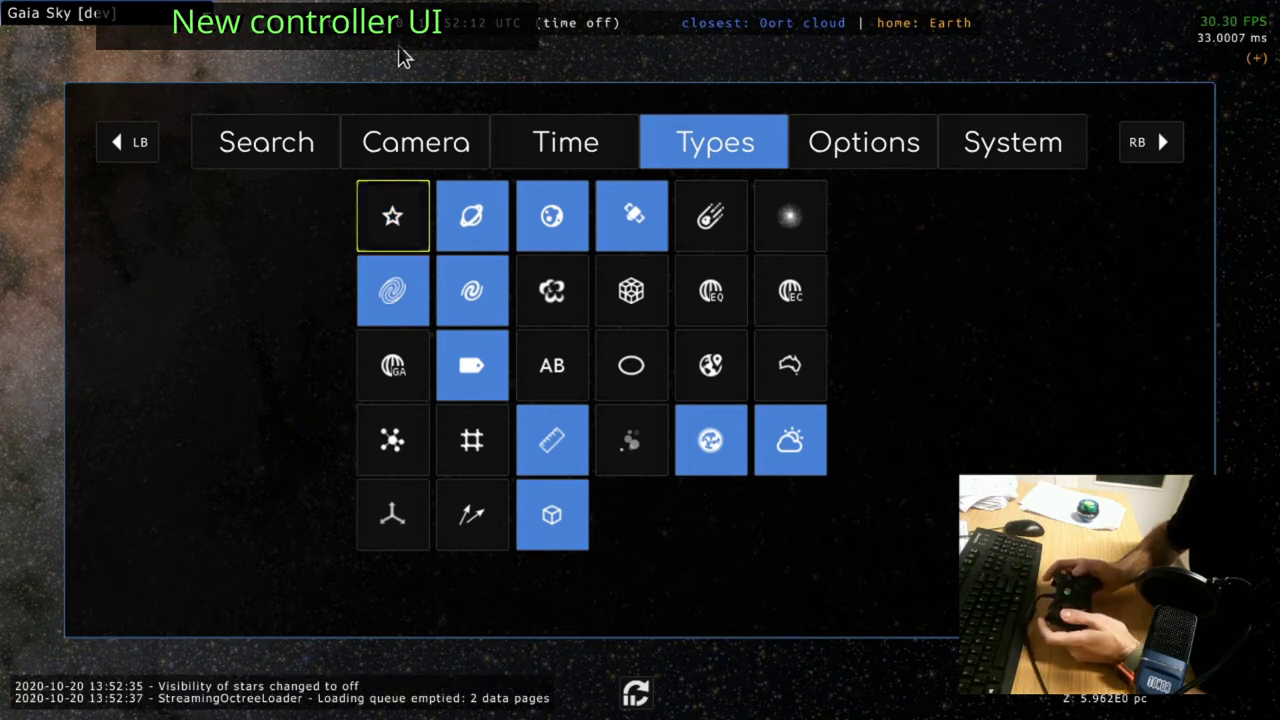
pyautogui.press('Escape')
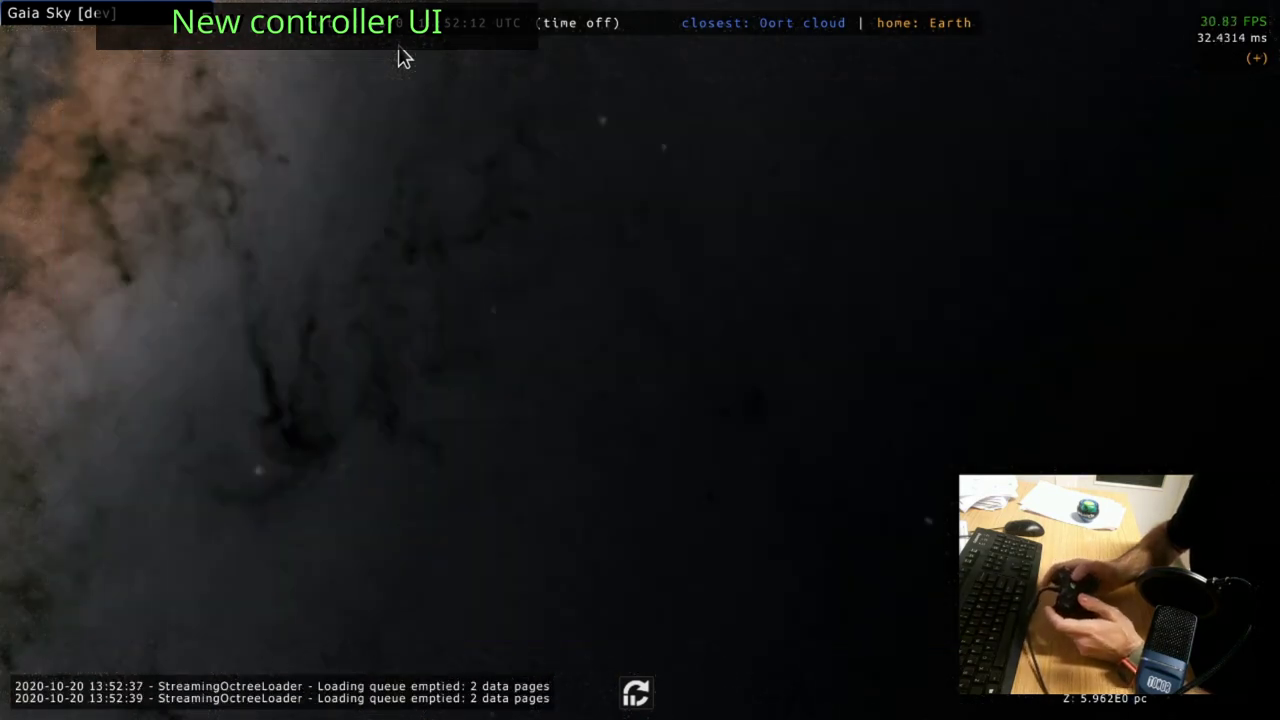
# - Make the stars visible again and browse the object type grid up to the galaxy setting
pyautogui.press('Escape')
pyautogui.press('Return')
pyautogui.press('Right')
pyautogui.press('Right')
pyautogui.press('Right')
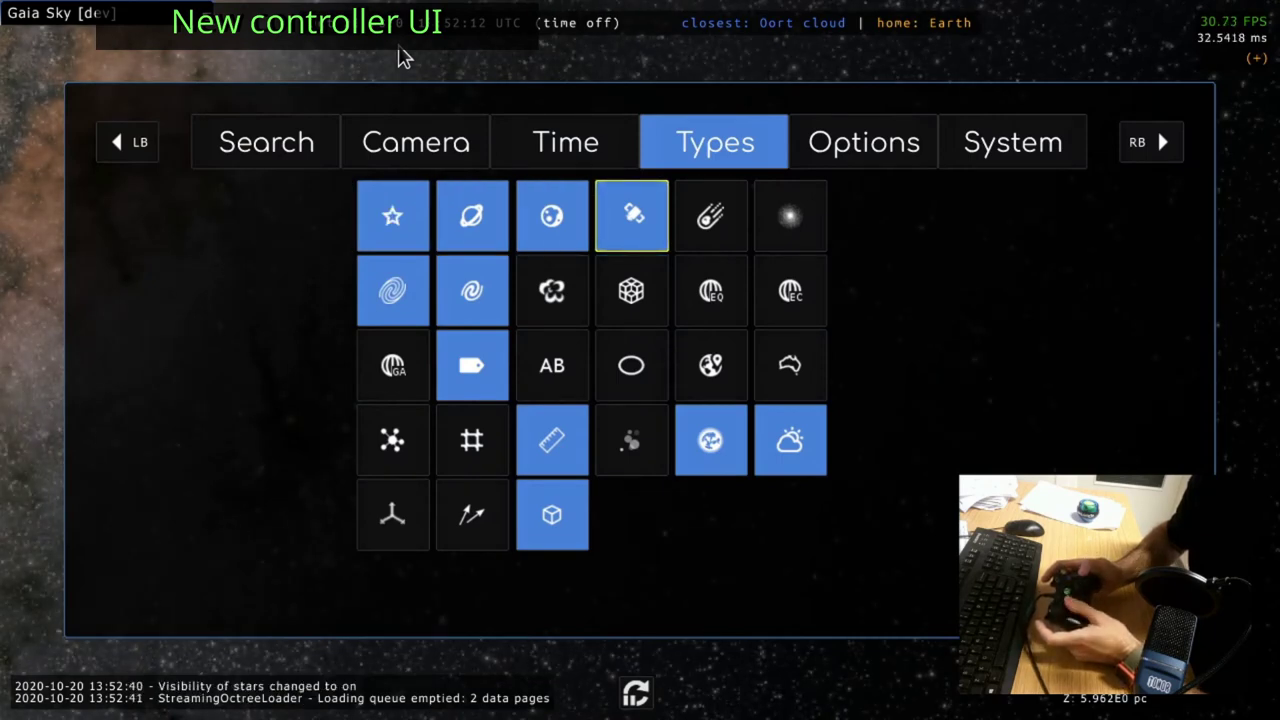
pyautogui.press('Down')
pyautogui.press('Down')
pyautogui.press('Up')
pyautogui.press('Left')
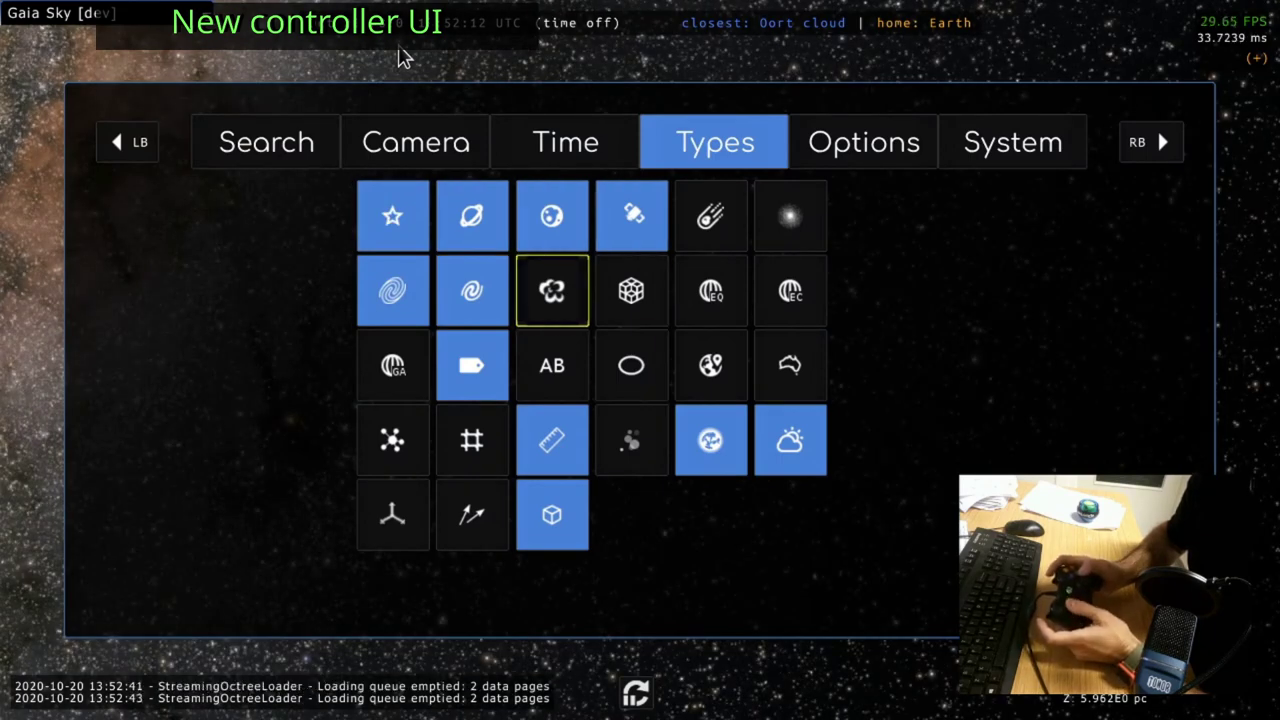
pyautogui.press('Down')
pyautogui.press('Left')
pyautogui.press('Down')
pyautogui.press('Up')
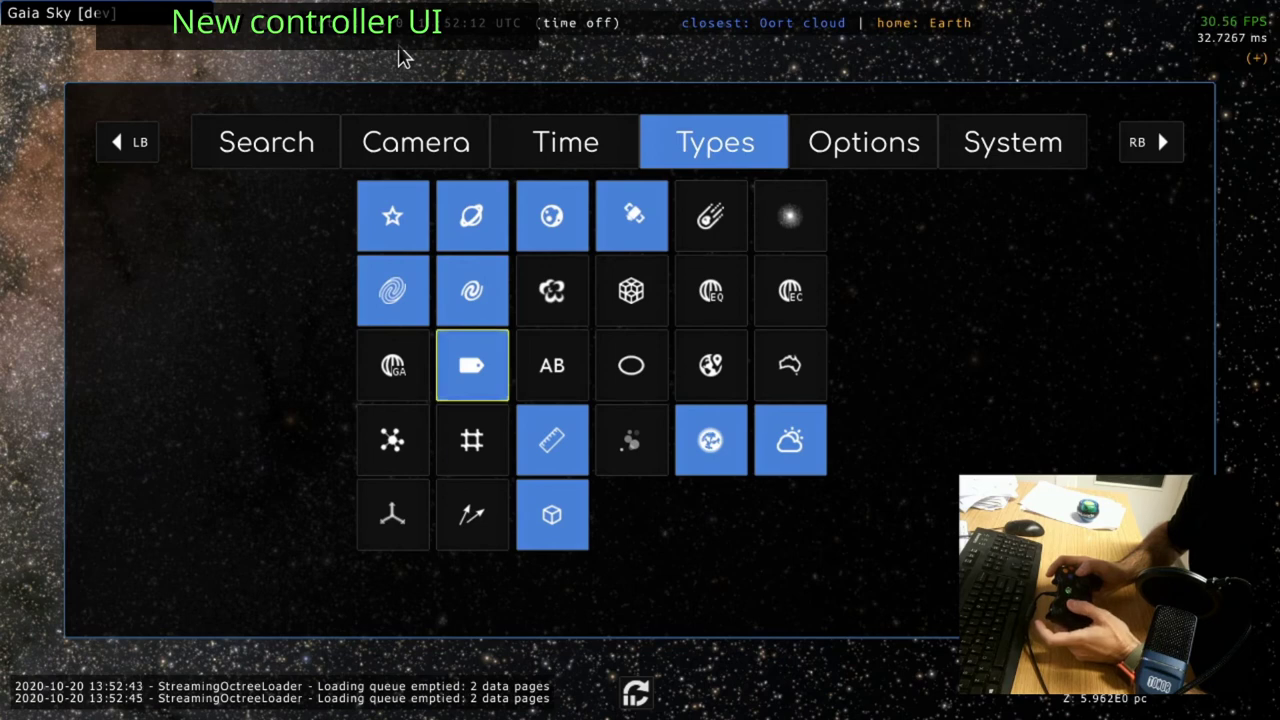
pyautogui.press('Up')
pyautogui.press('Tab')
# - Set the bloom effect to 15, turn lens flare on, and close the menu to view the effects
pyautogui.press('Right')
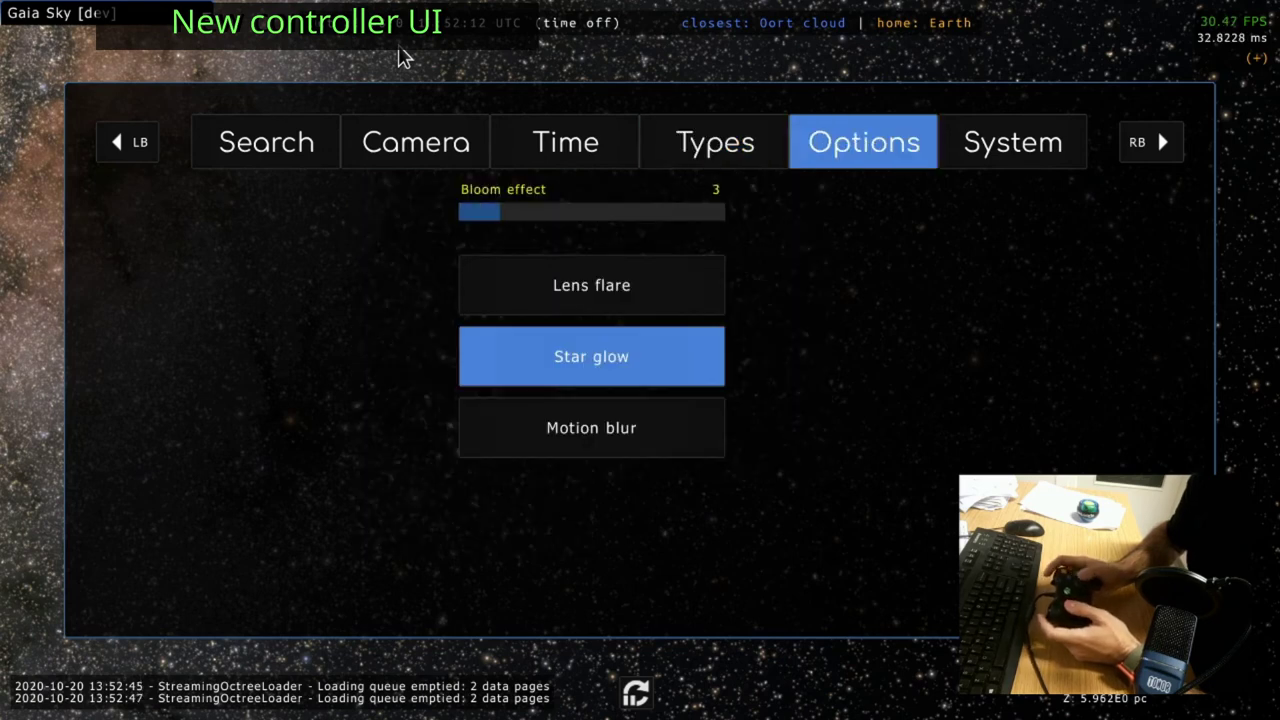
pyautogui.press('Left')
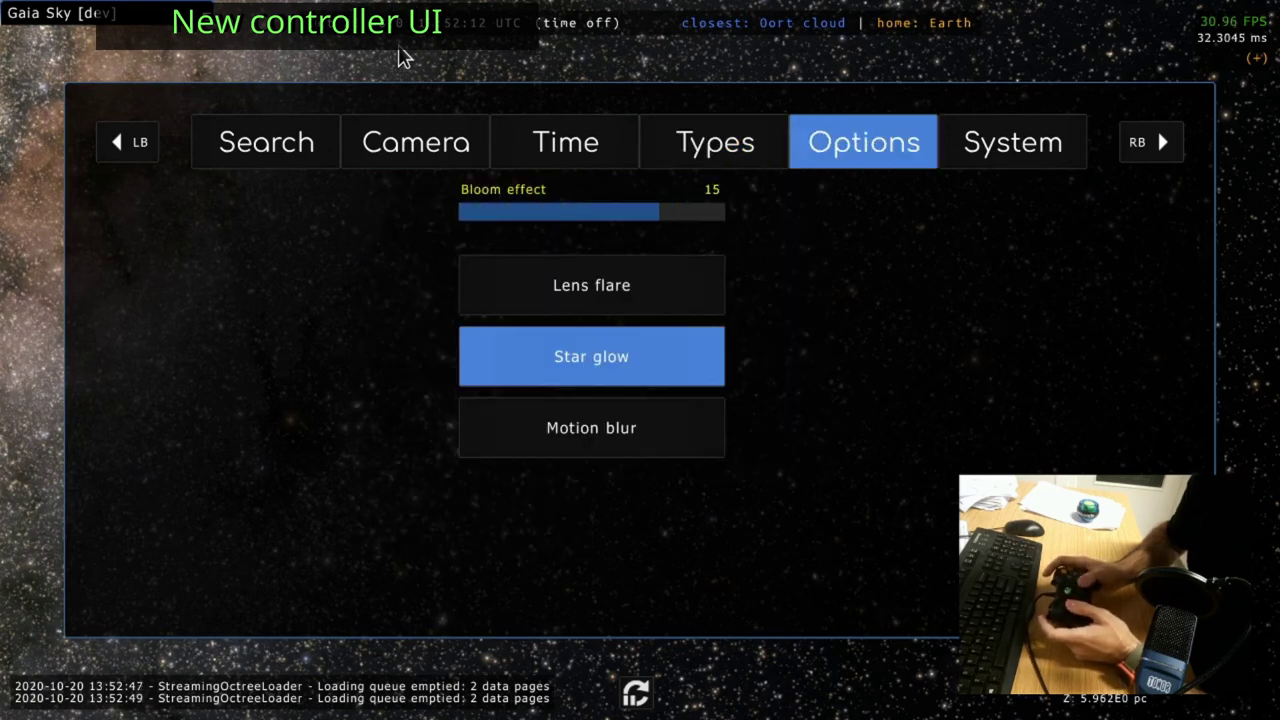
pyautogui.press('Down')
pyautogui.press('Return')
pyautogui.press('Down')
pyautogui.press('Down')
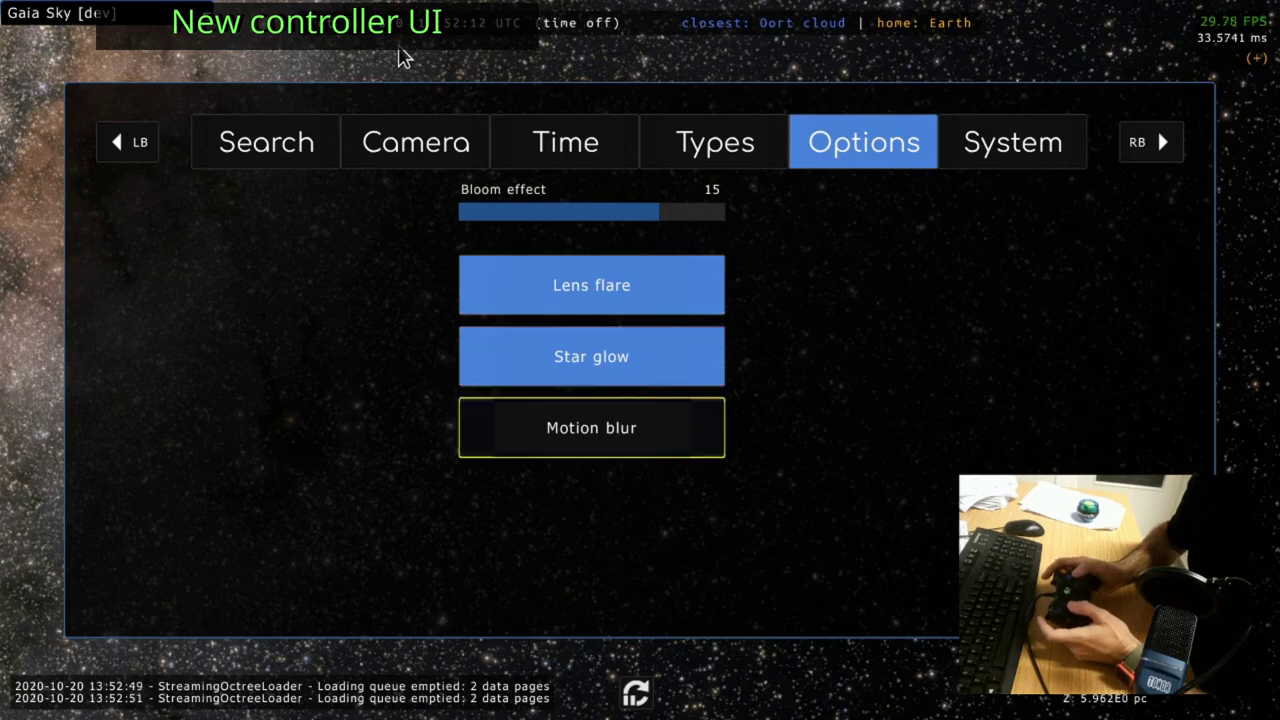
pyautogui.press('Escape')
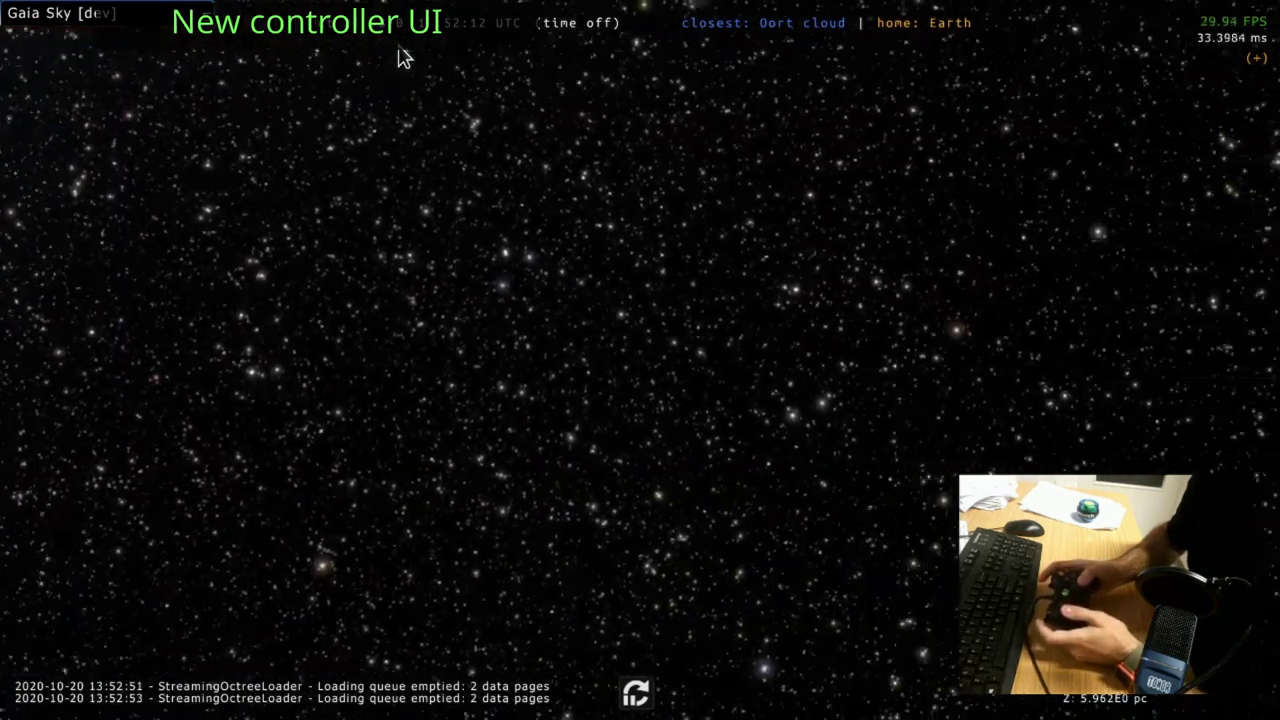